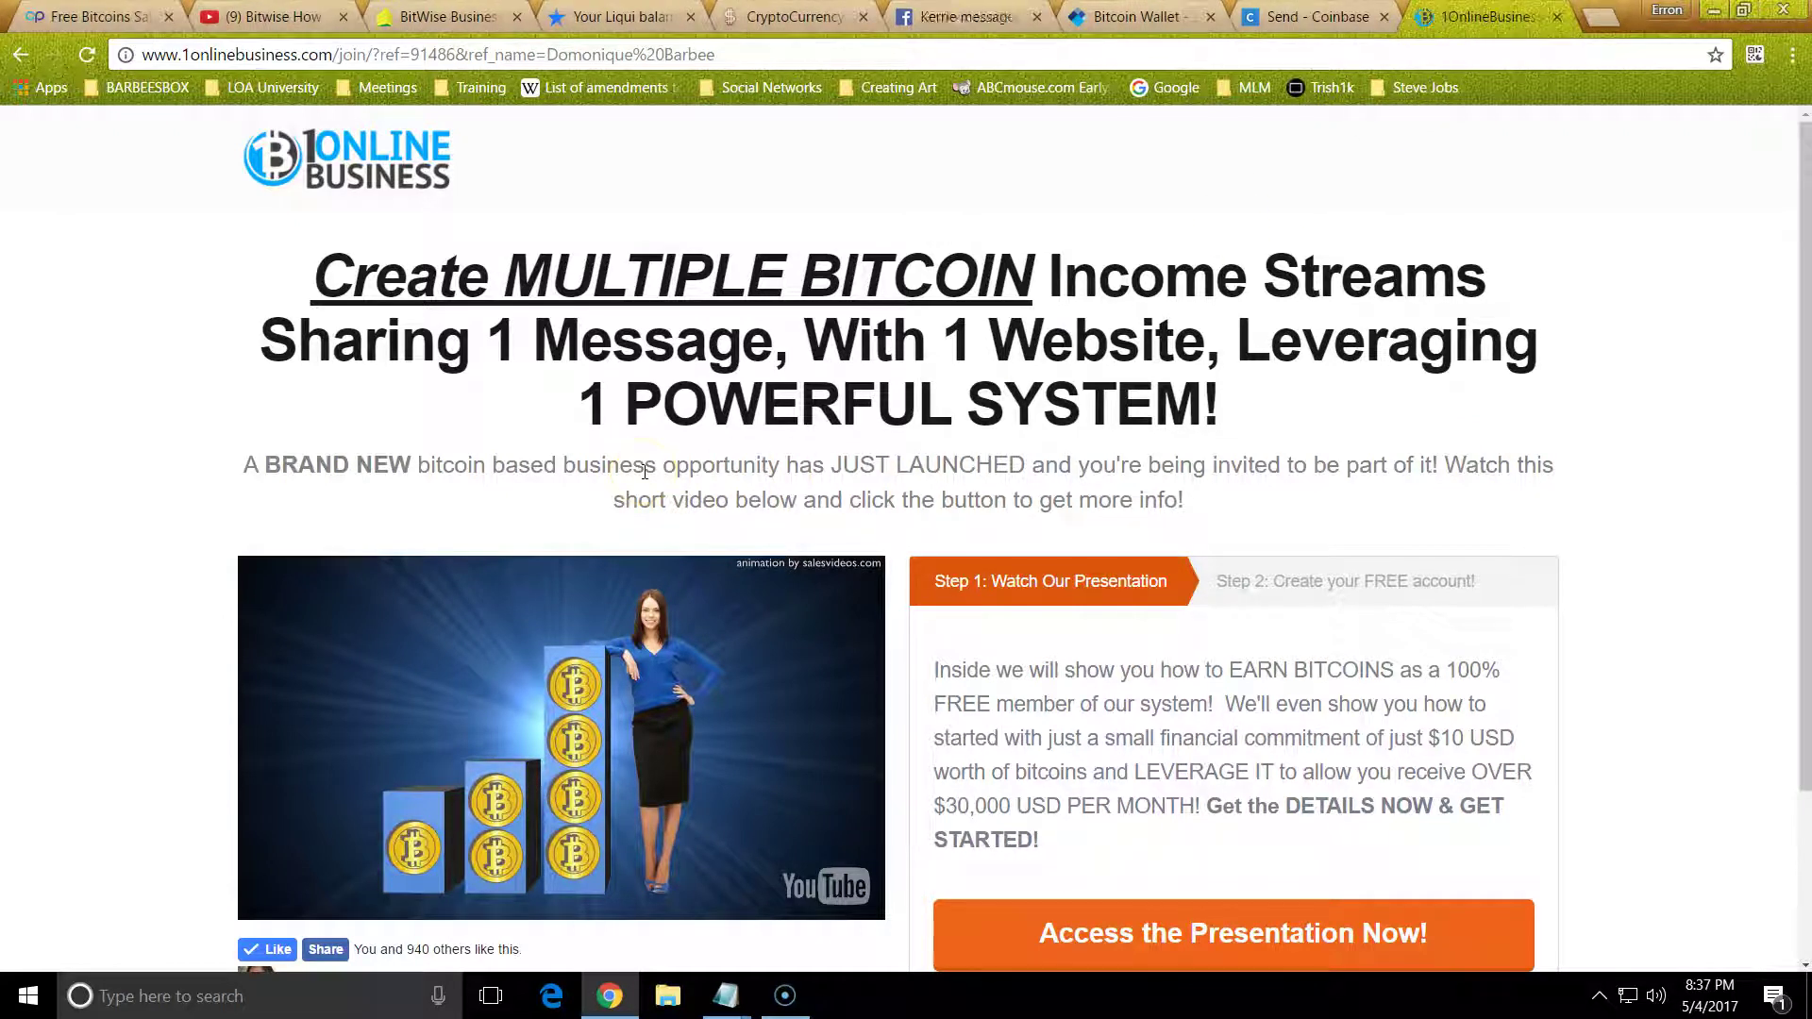
On the referral landing page, open the sign-up form via 'Access the Presentation Now!'
click(419, 54)
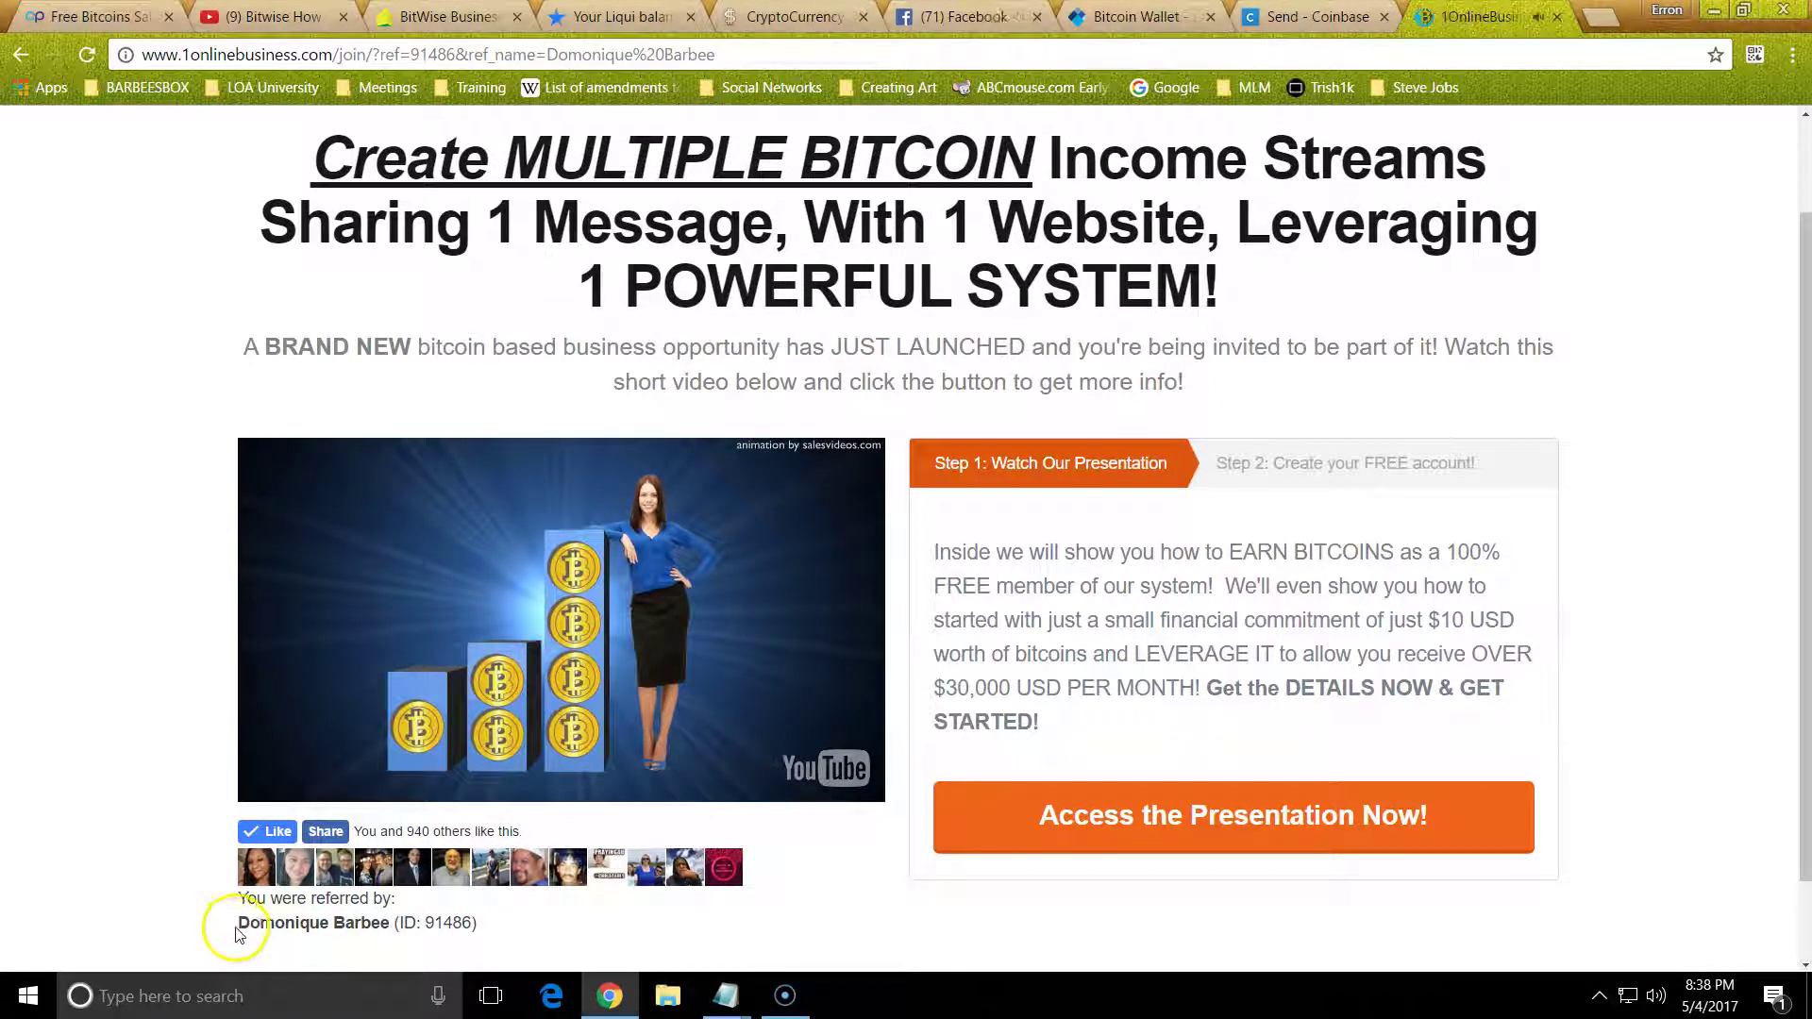
drag(236, 929, 394, 962)
click(394, 962)
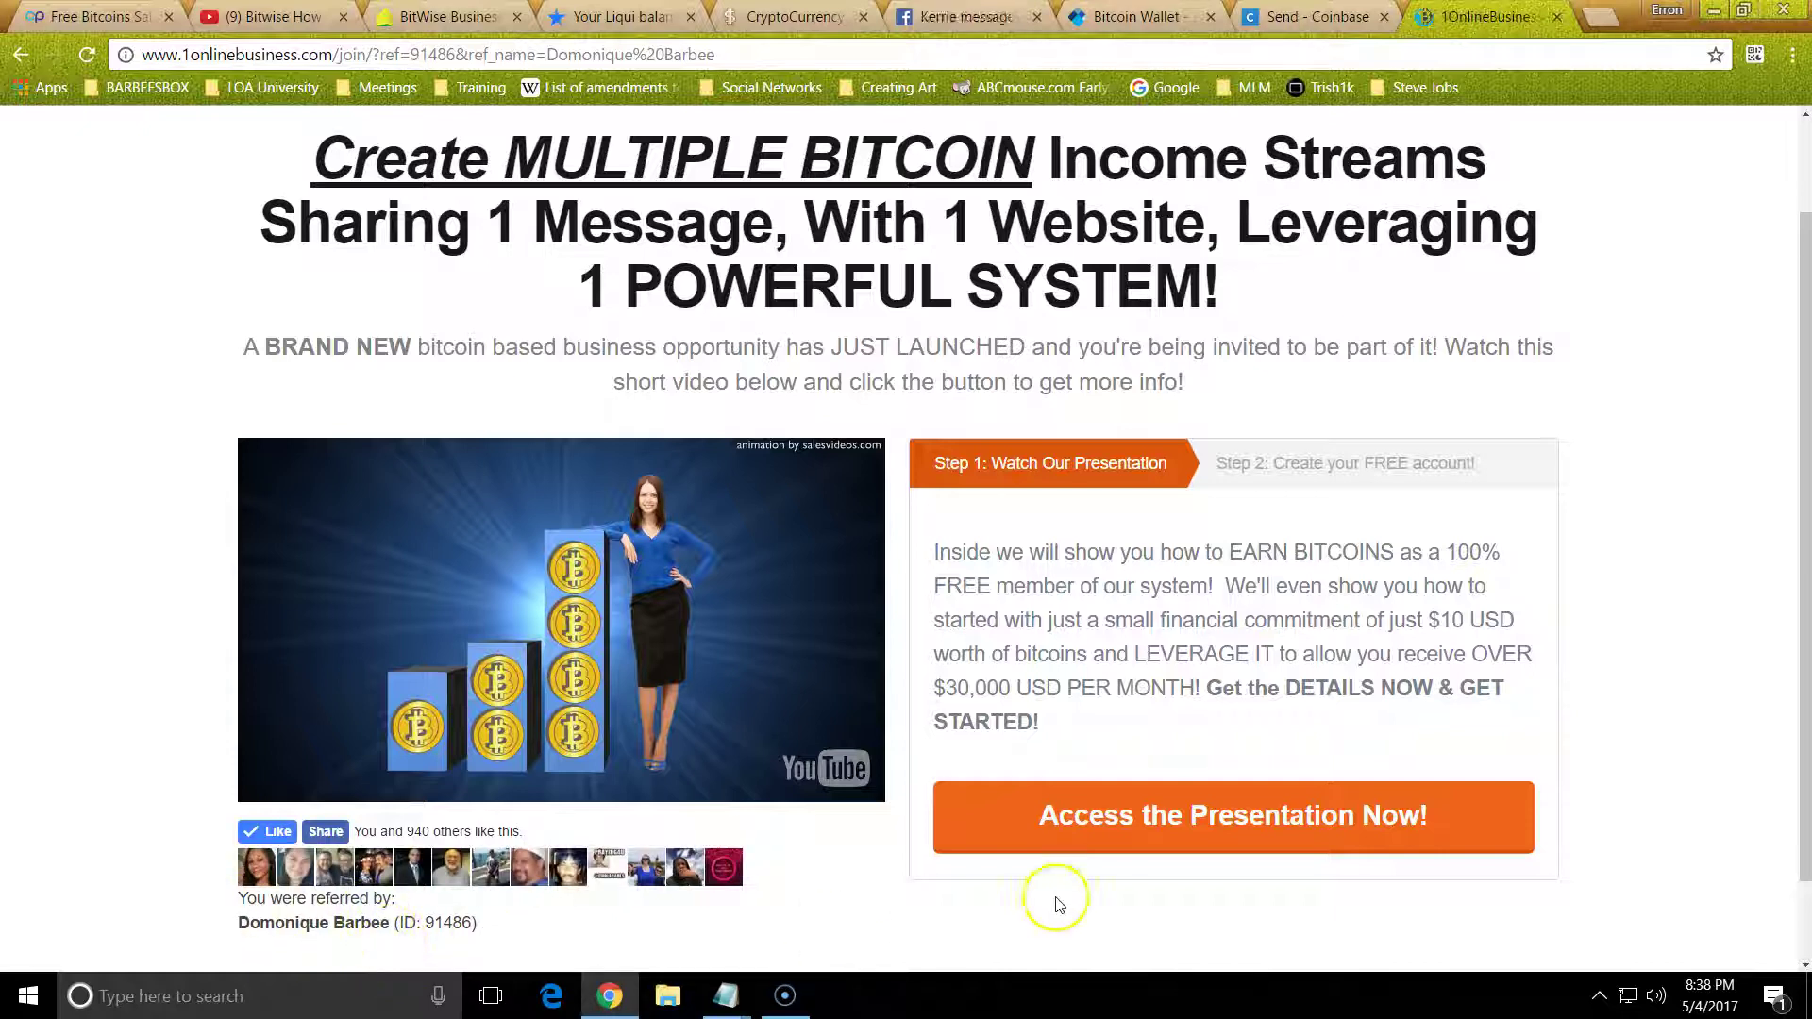
click(1084, 841)
Enter the full name, the autofilled saved email and a mobile number, then submit with 'Tell Me More!'
click(737, 452)
text(Dede)
key(Tab)
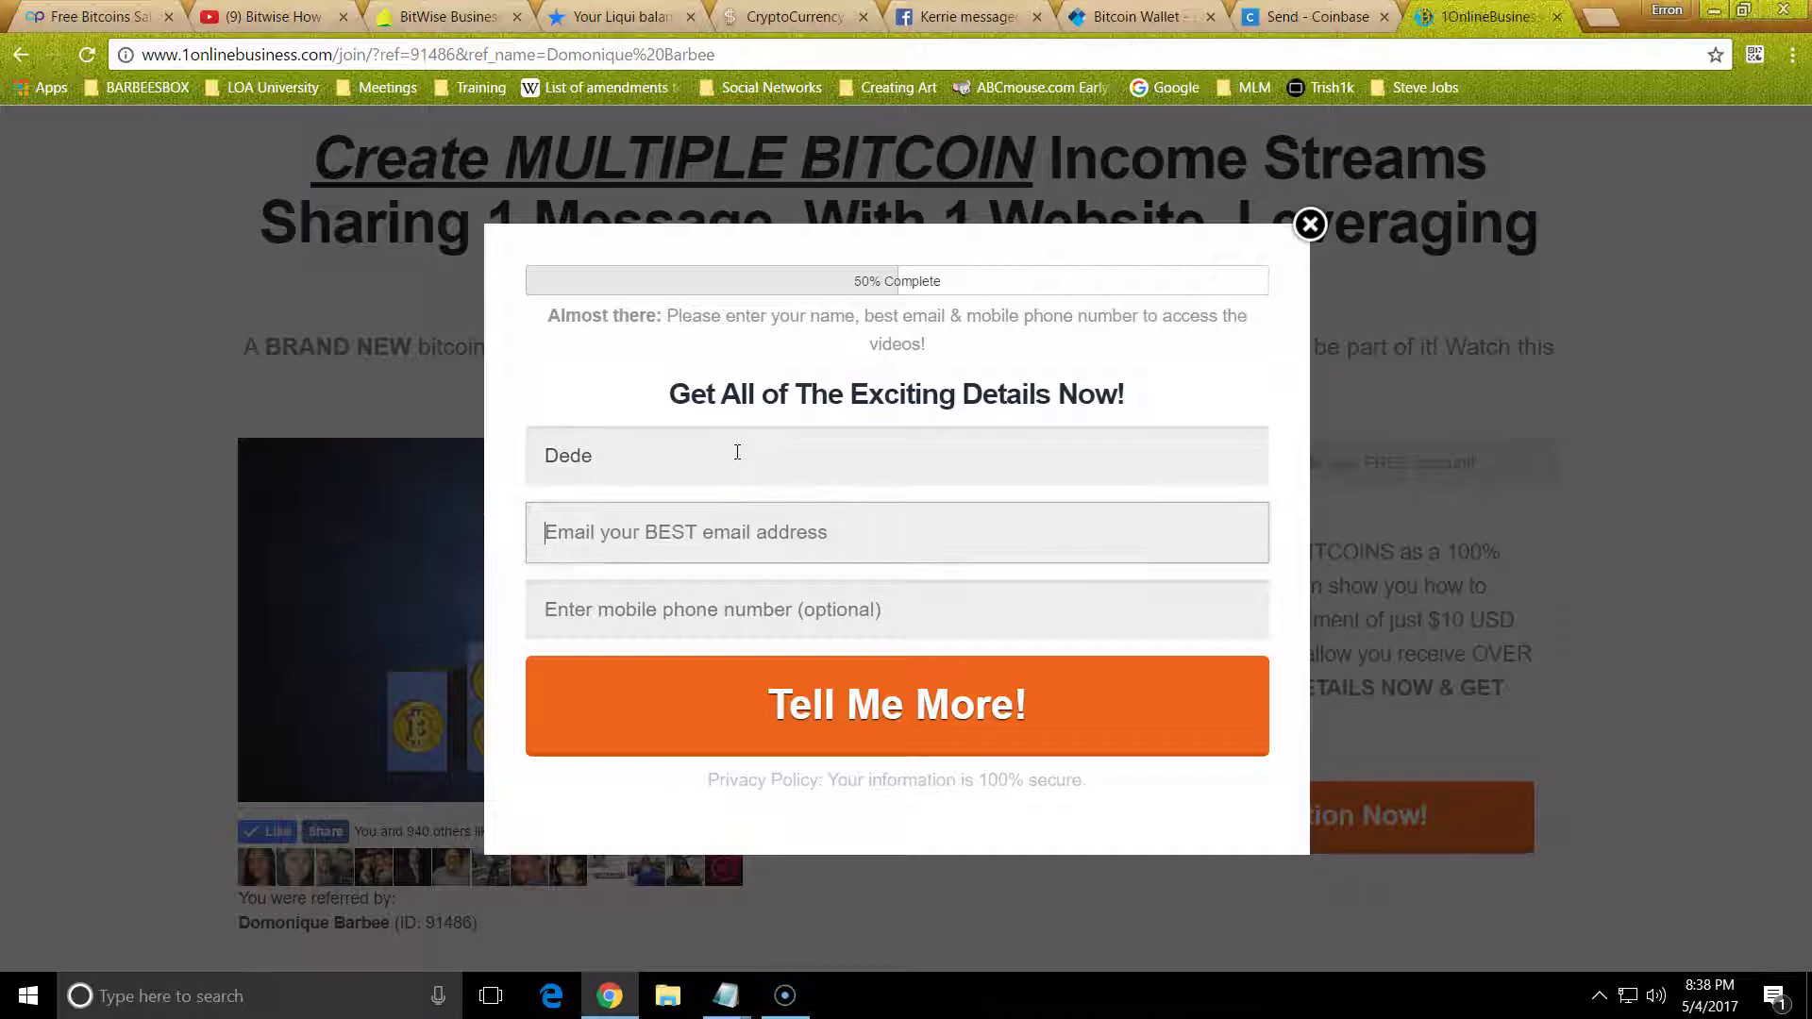
text(d)
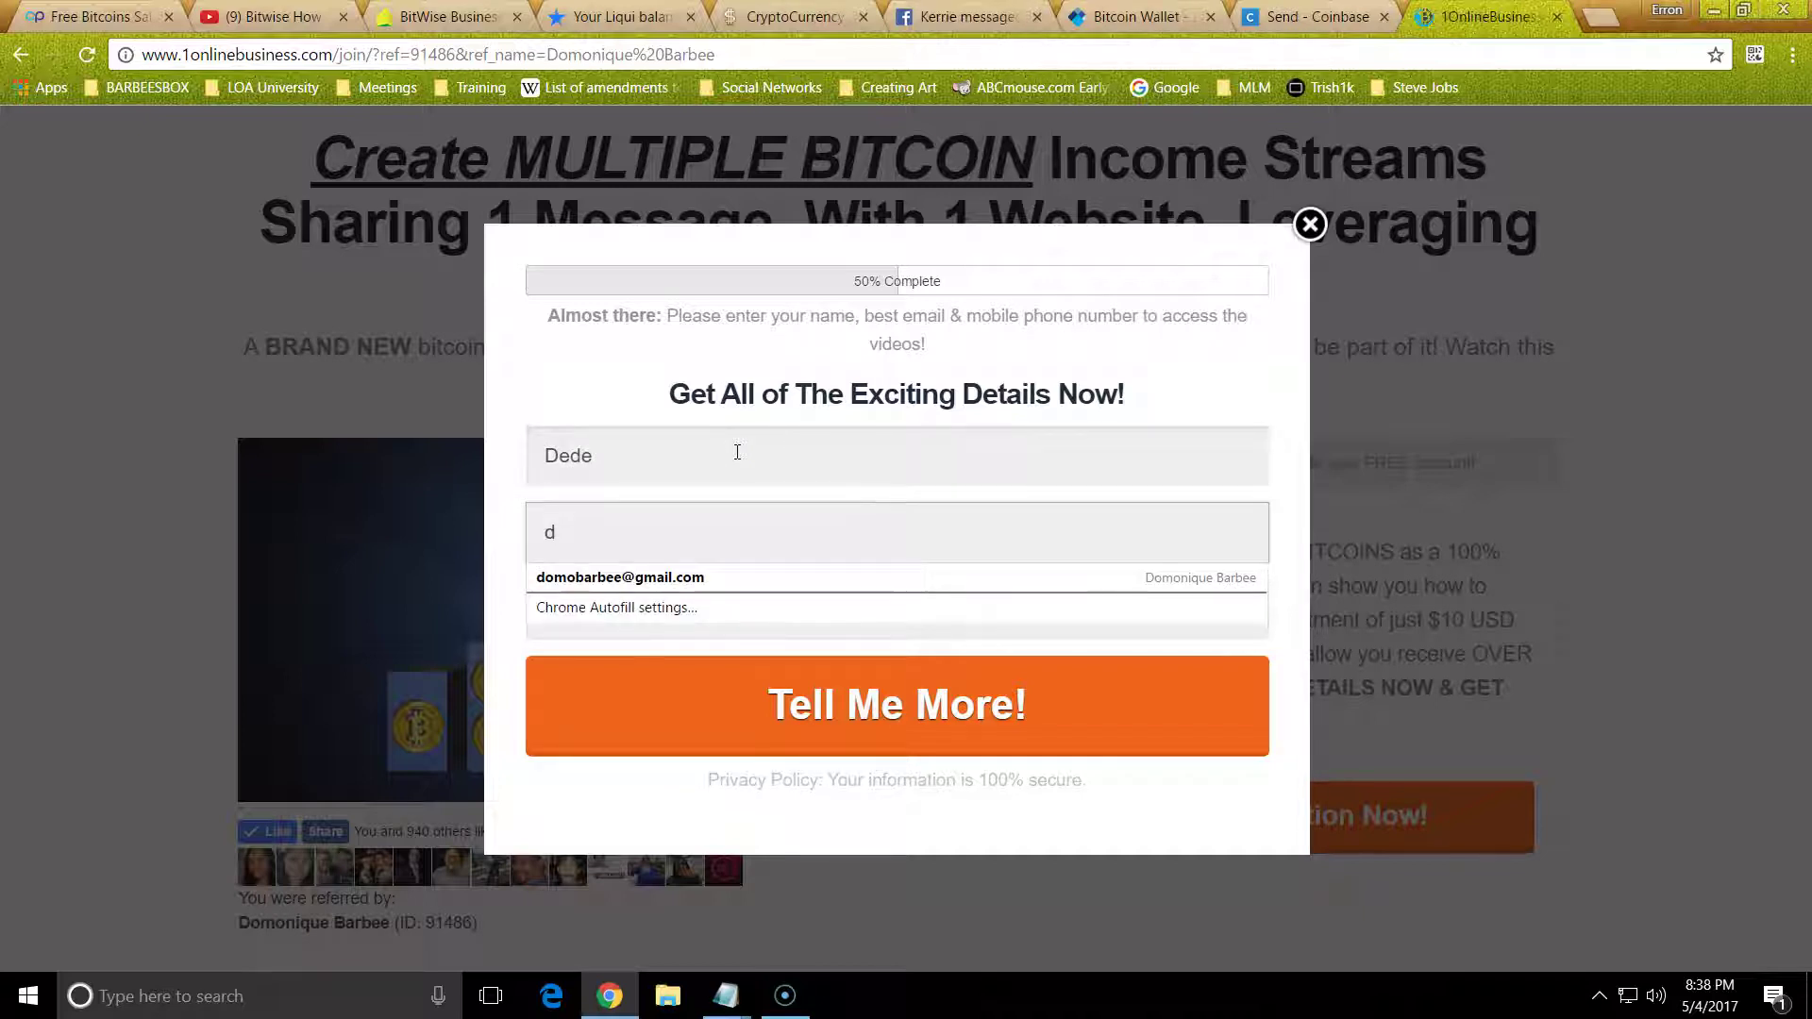
text(l)
click(717, 605)
click(703, 611)
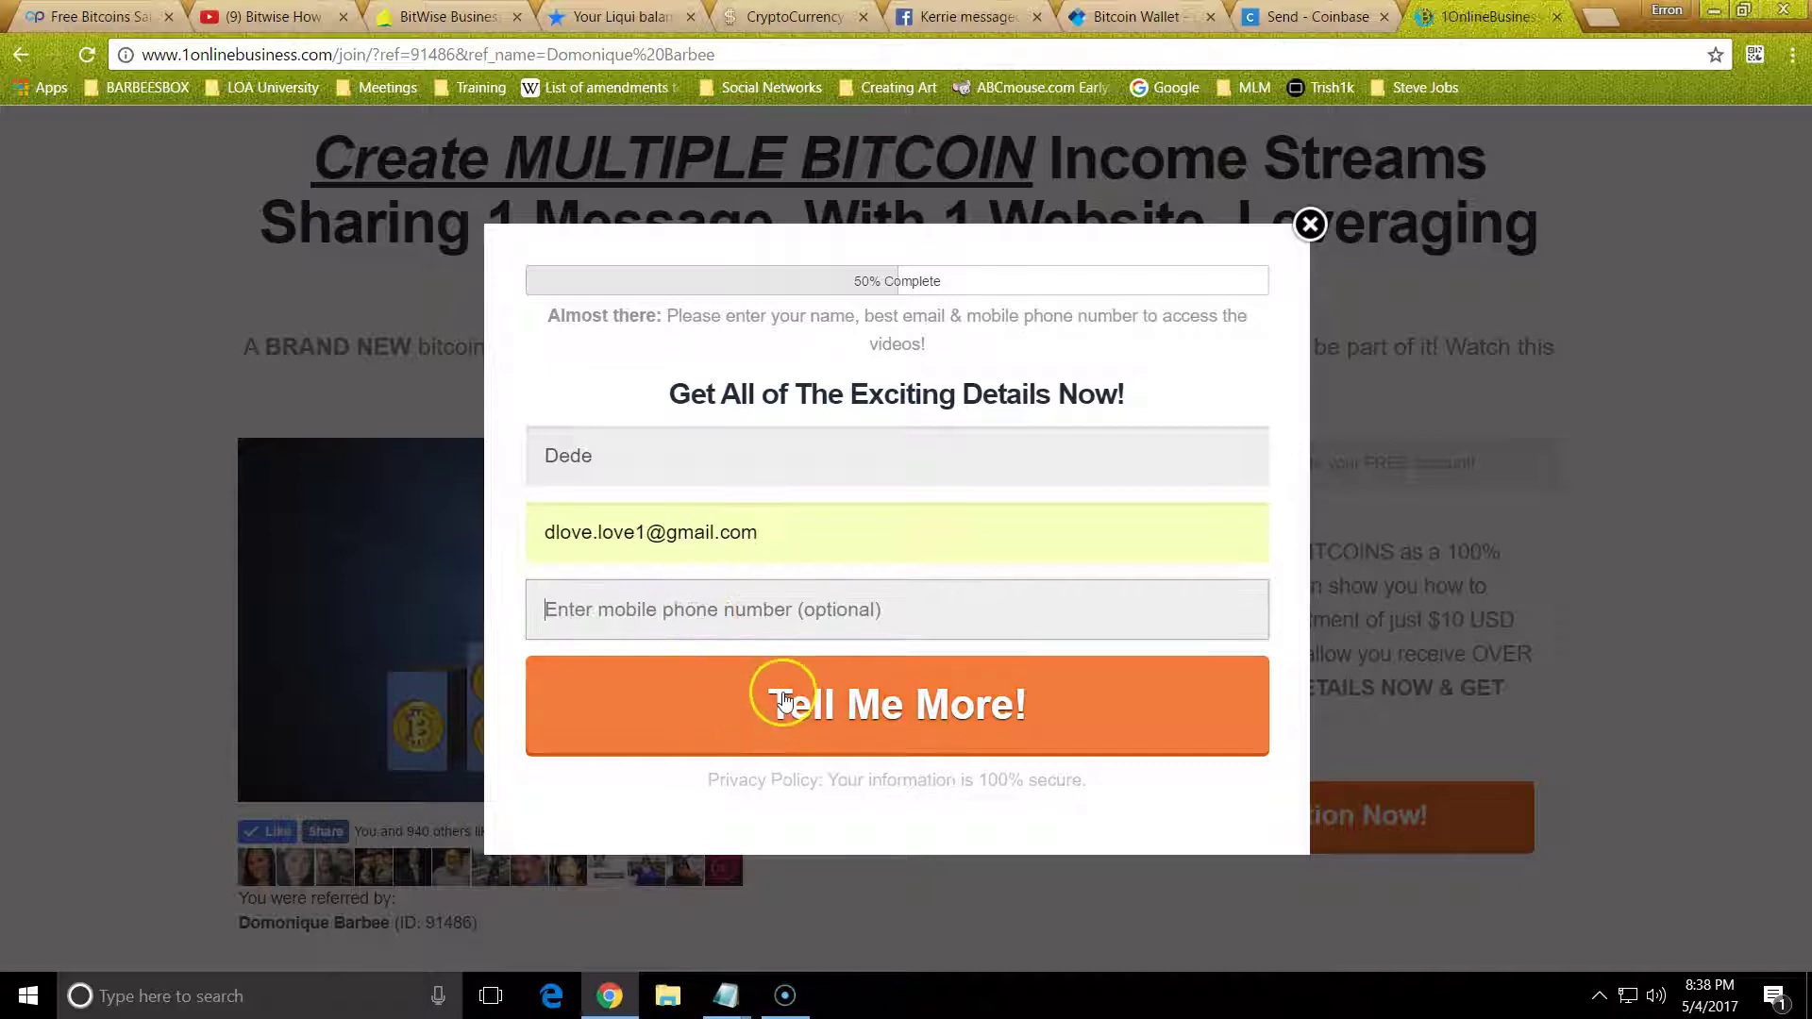
text(1234)
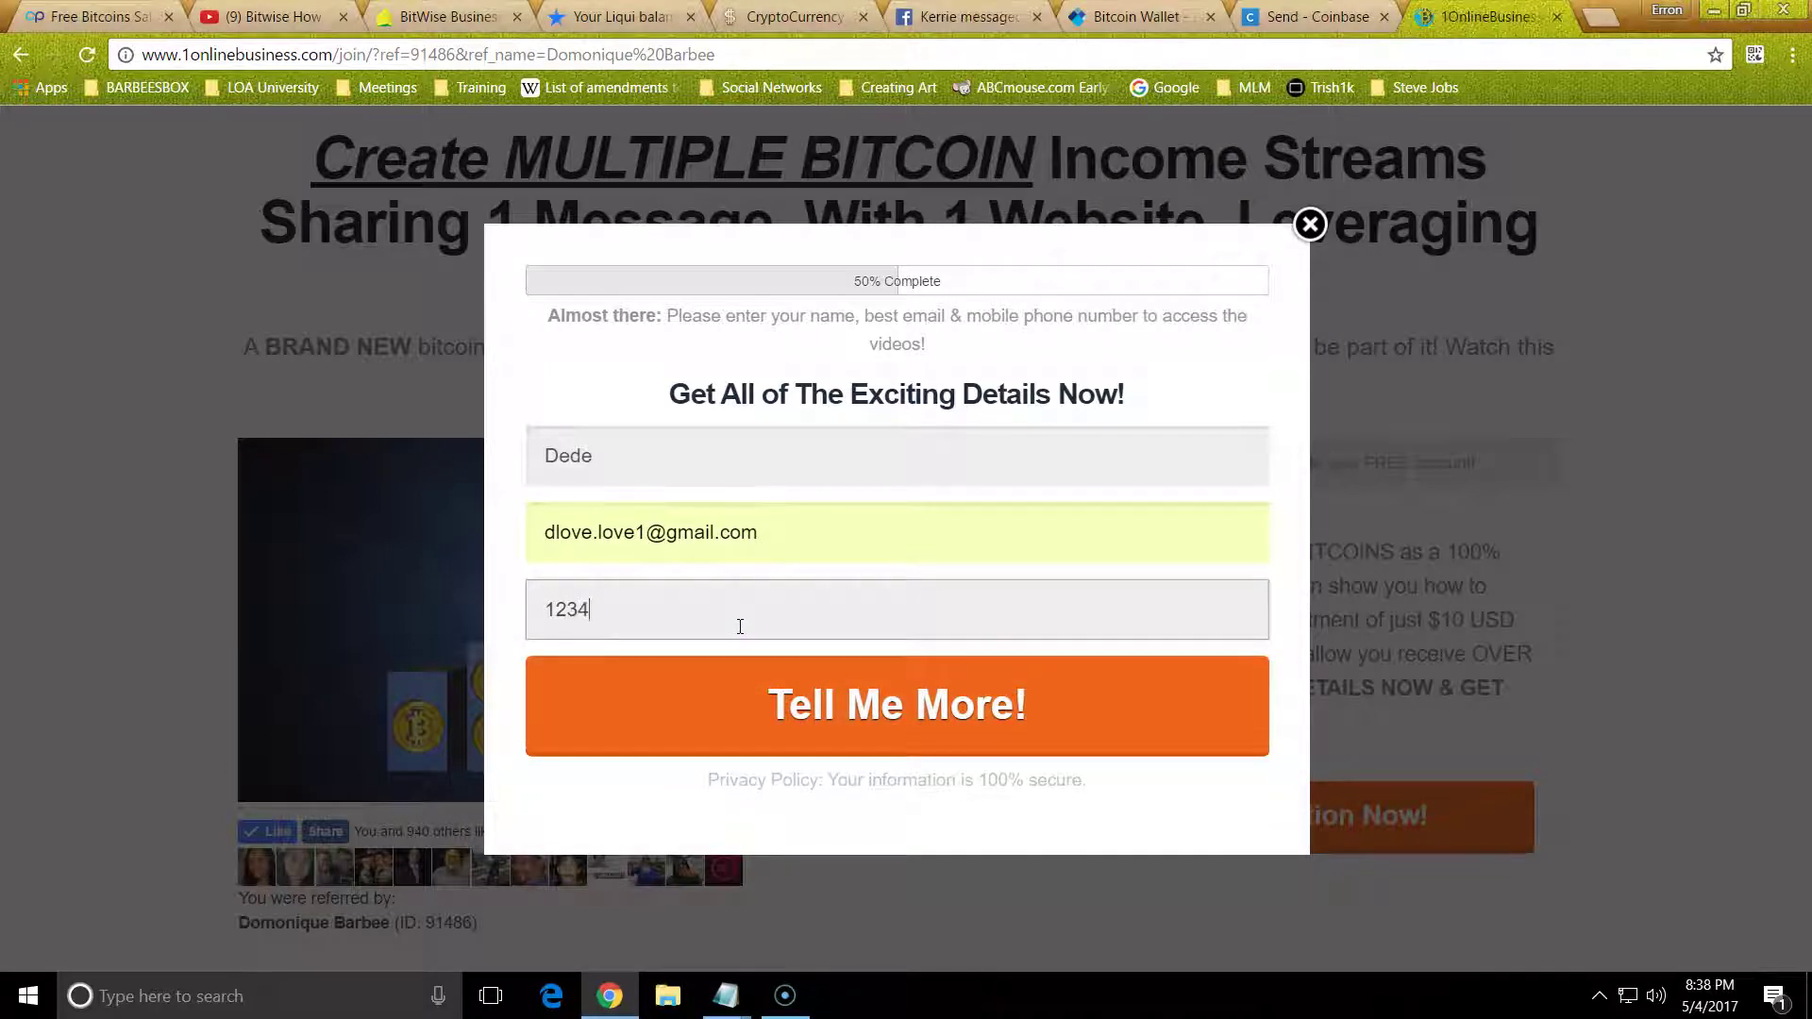
click(763, 705)
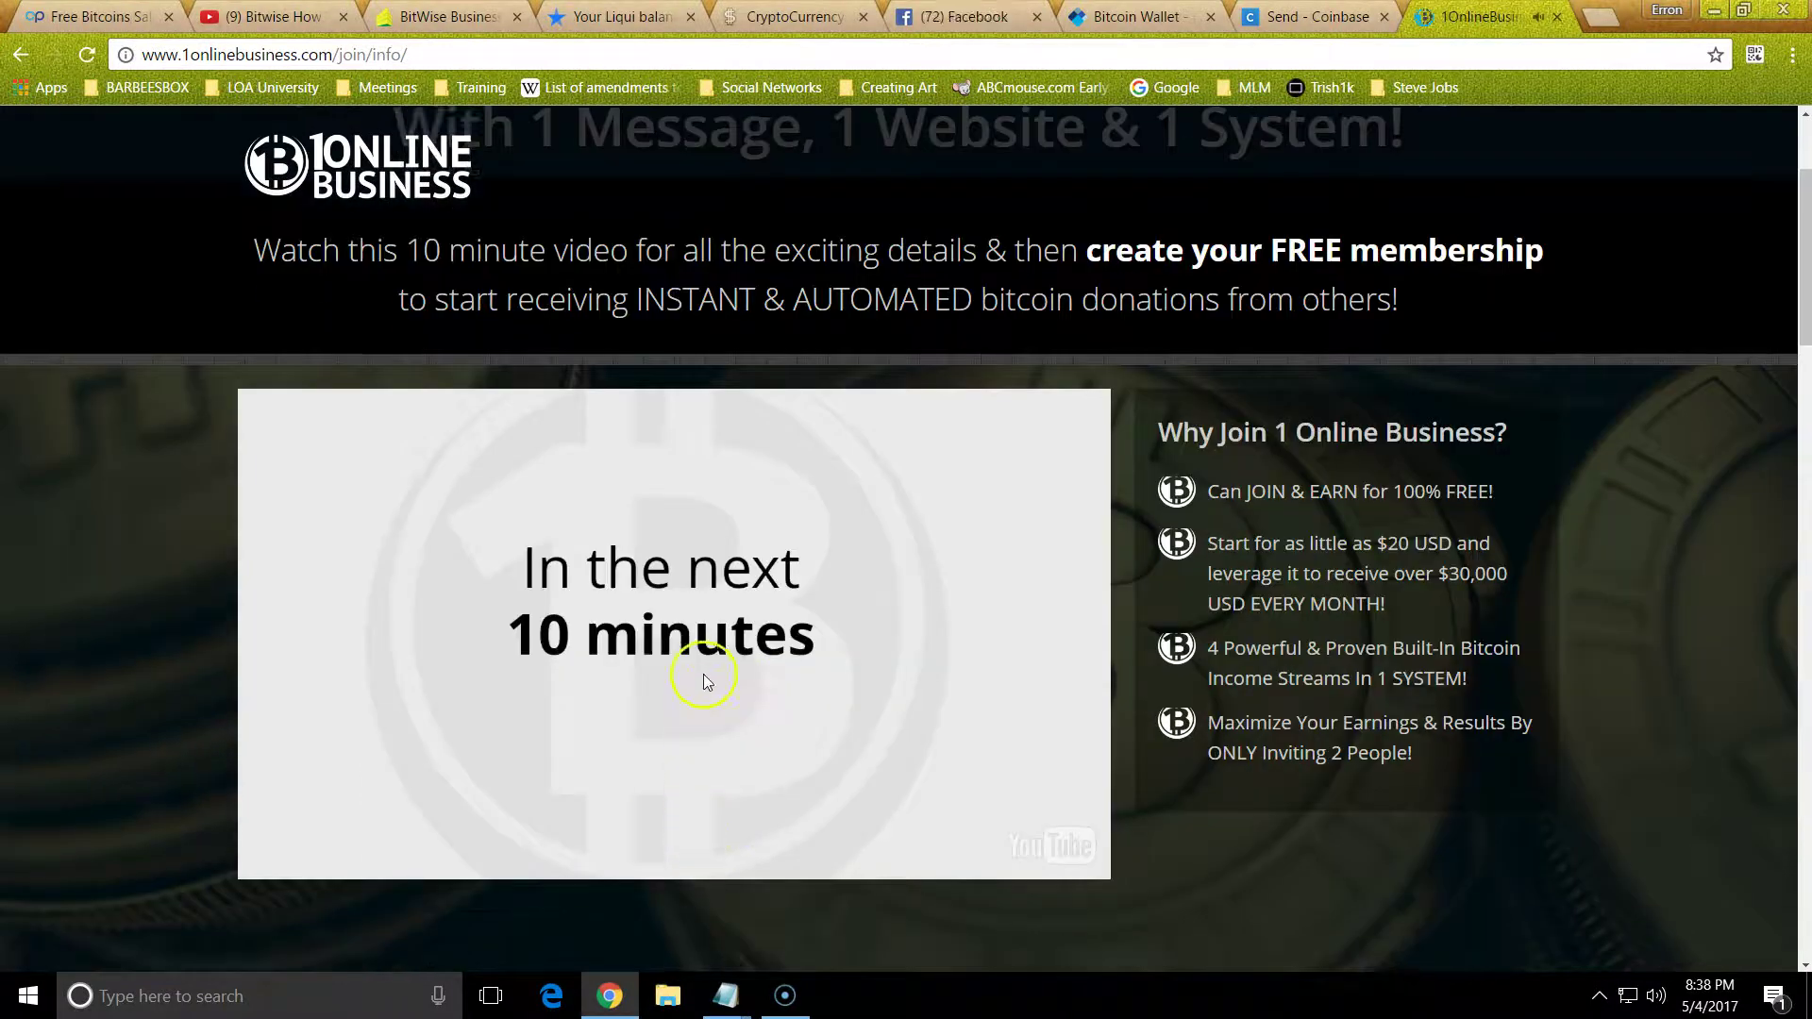
scroll(838, 604, down, 3)
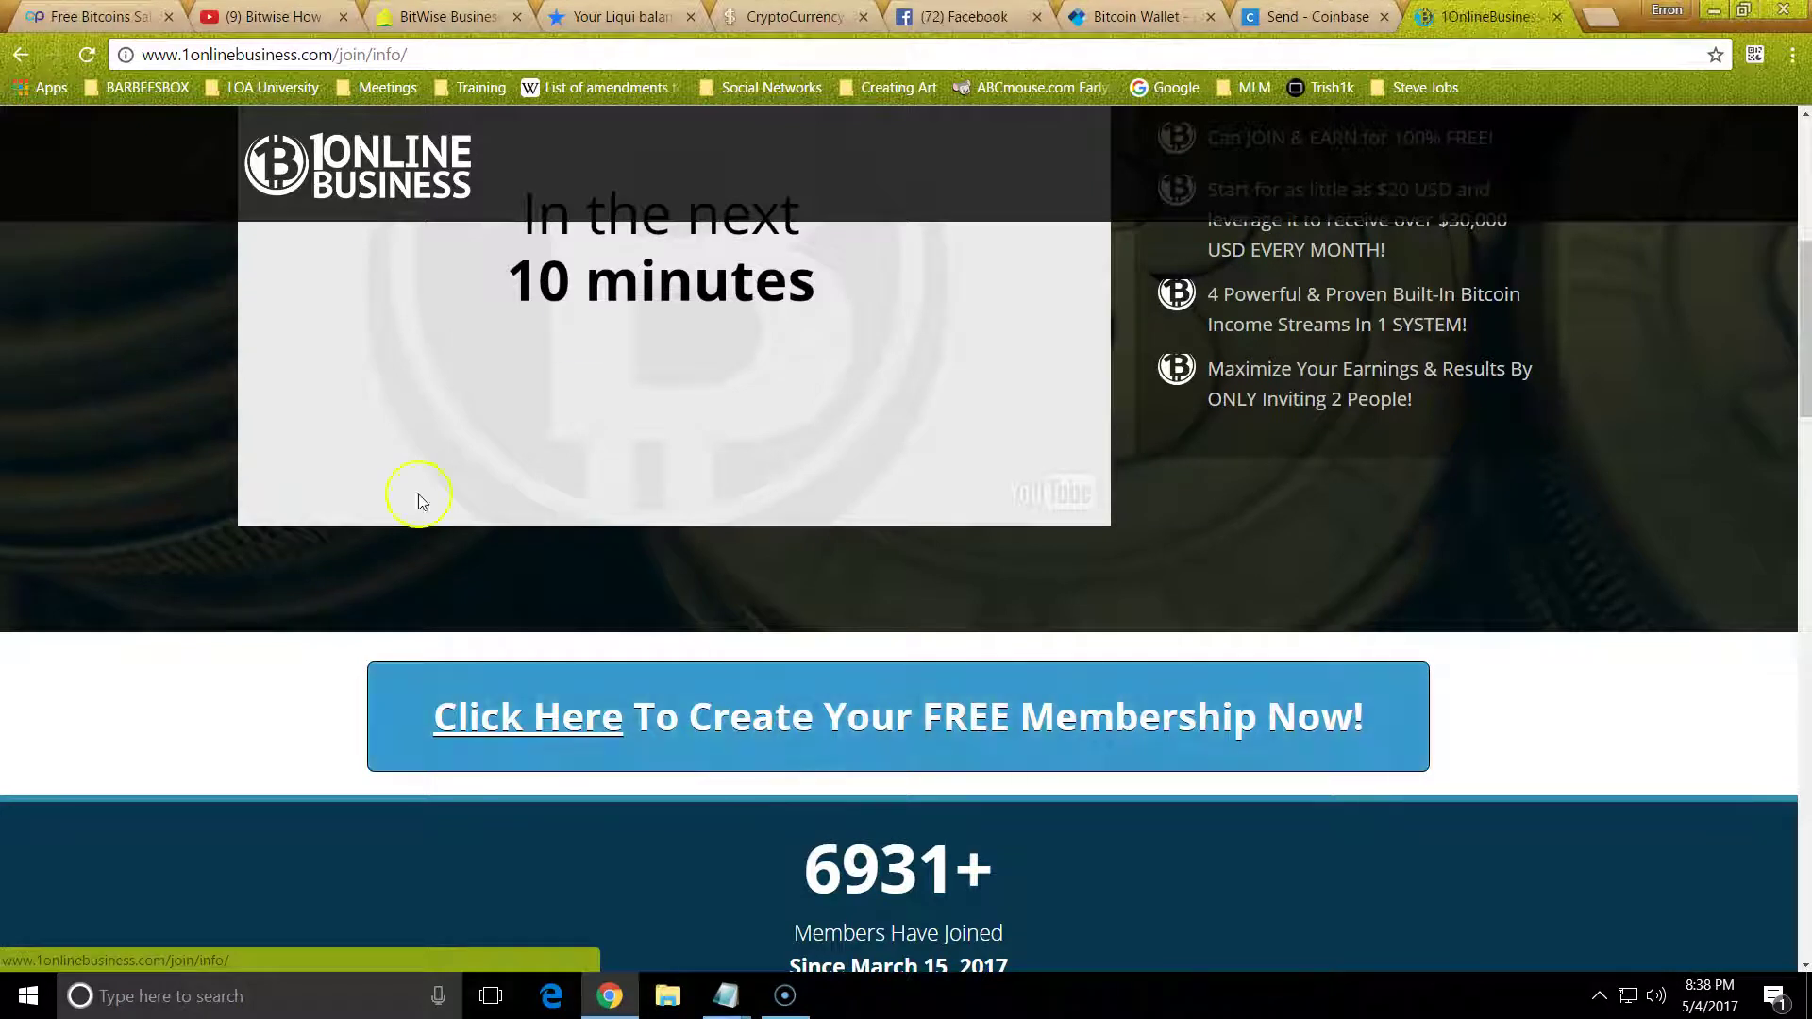
Open the free membership form and enter the full name, saved email and mobile number
click(889, 764)
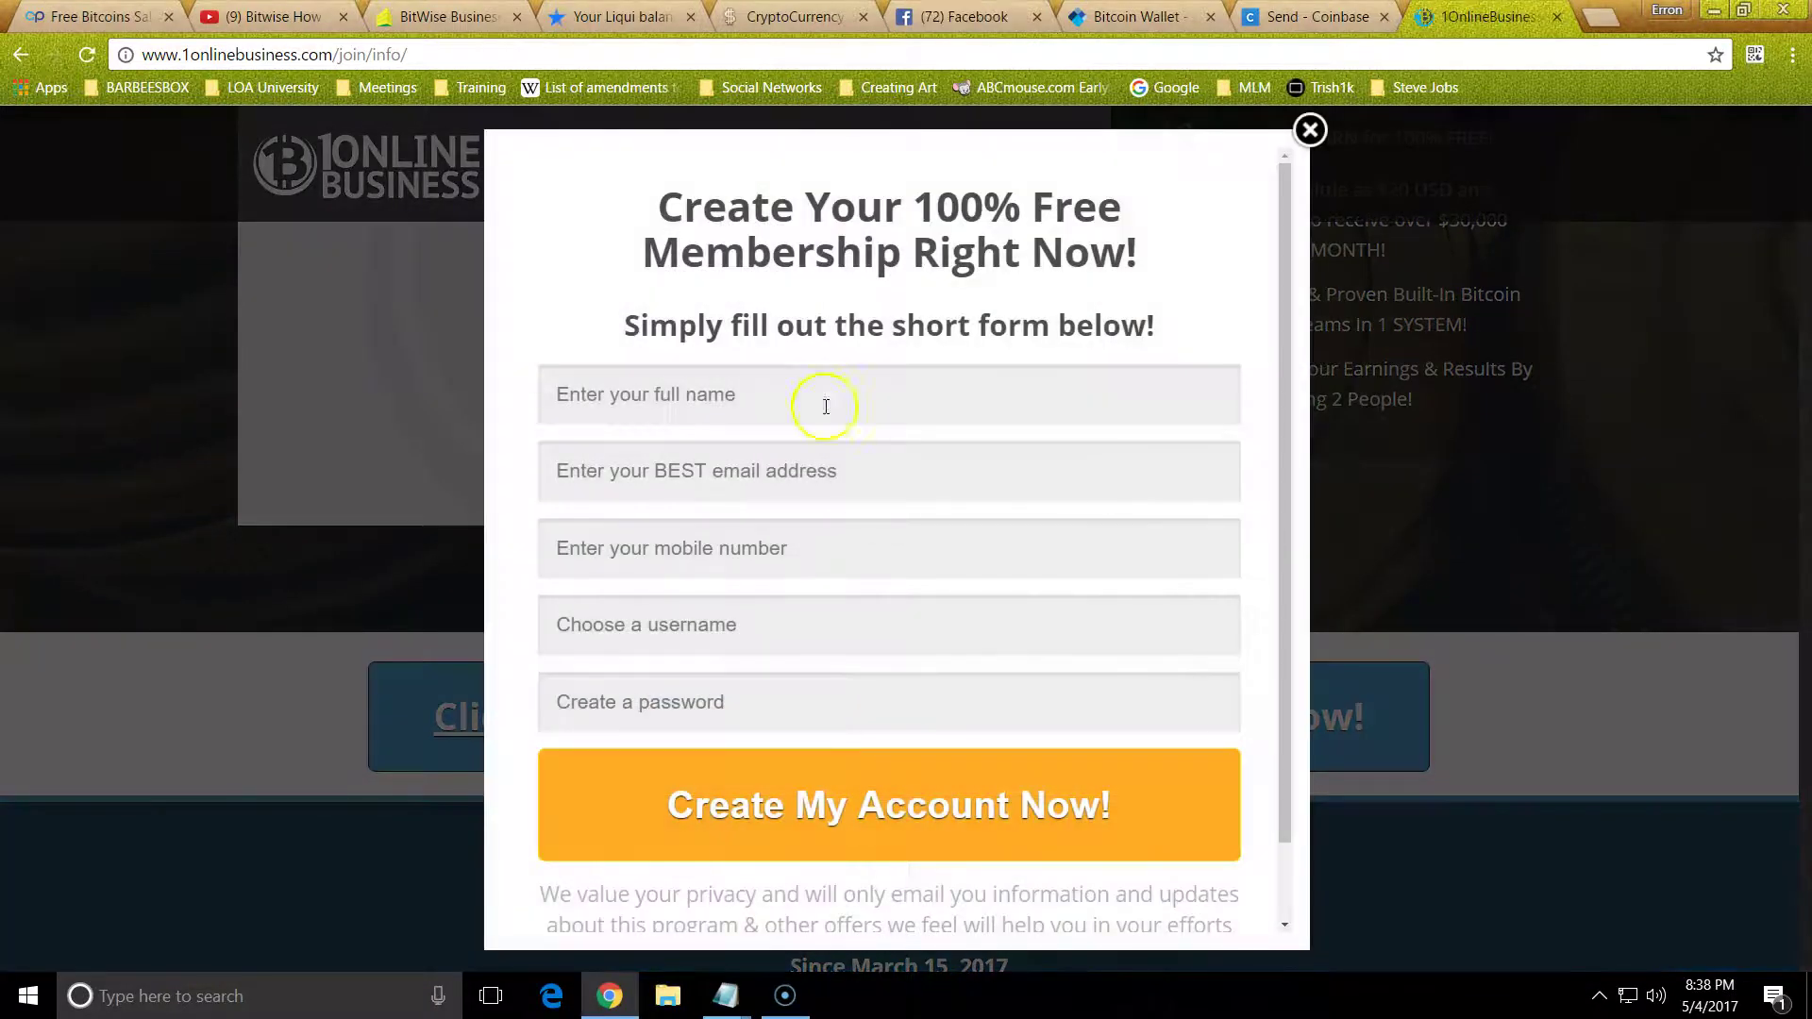
click(807, 382)
text(Dede)
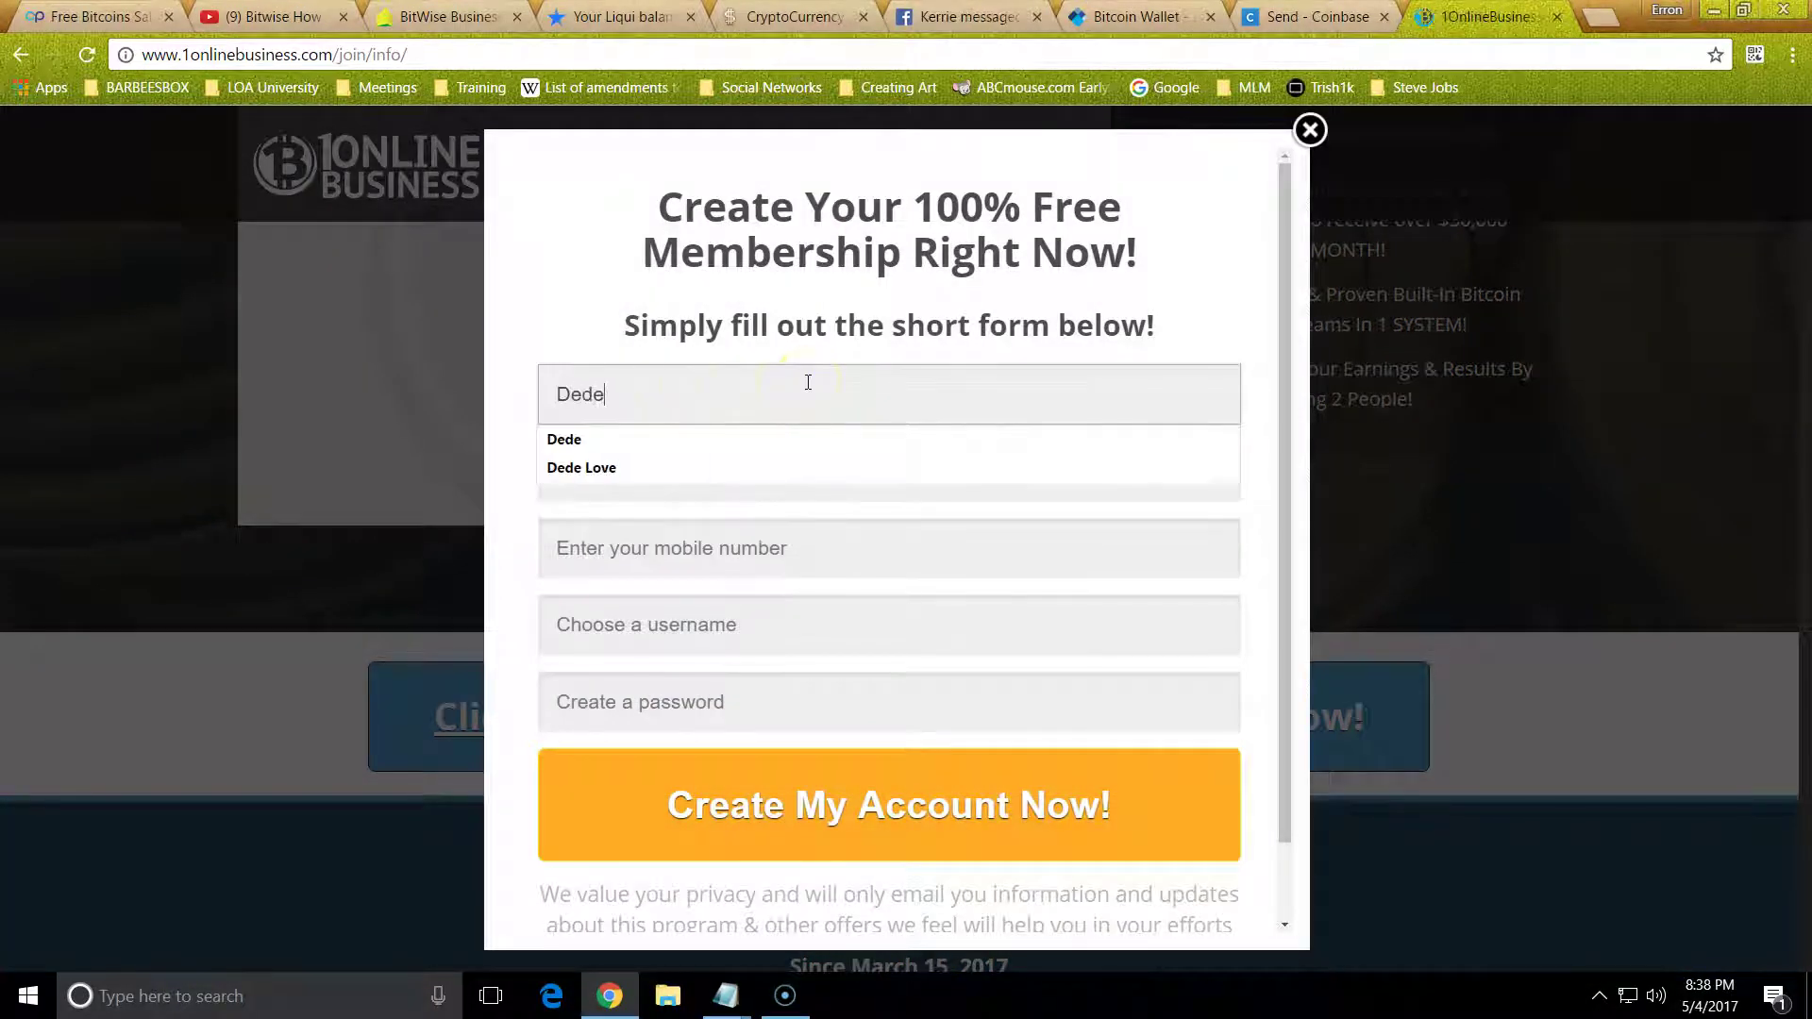
key(Tab)
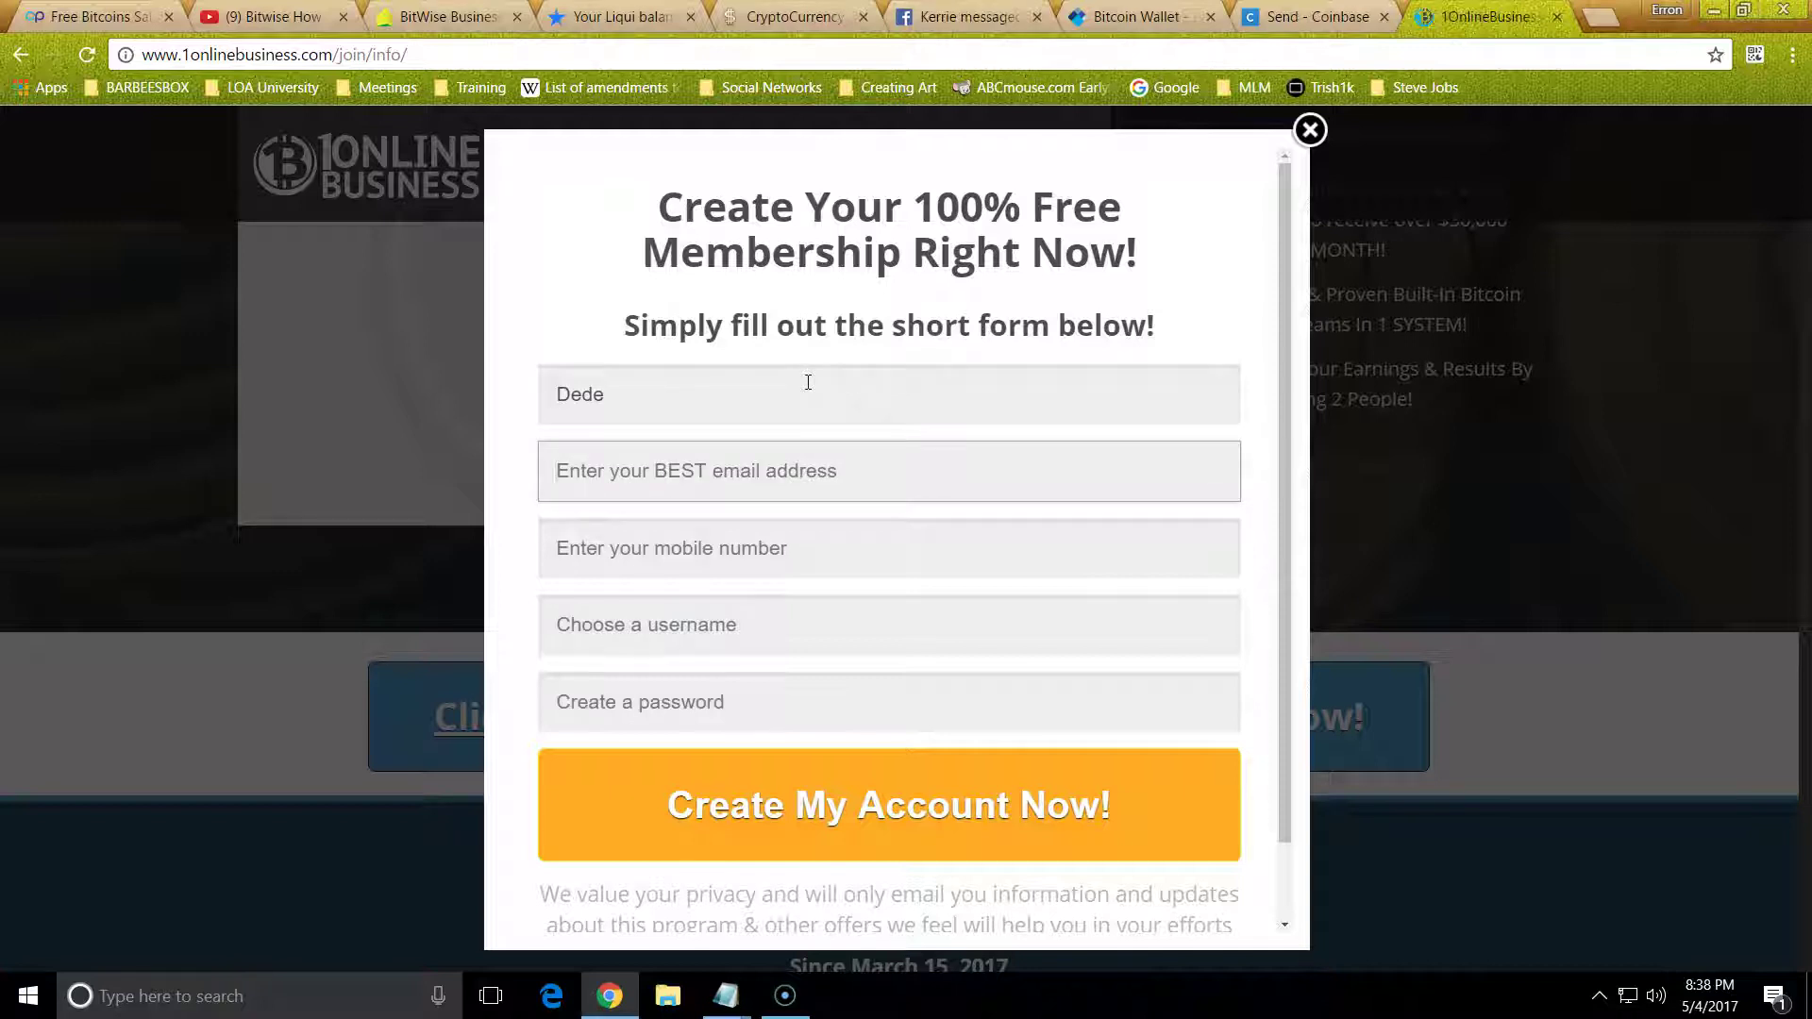
click(807, 382)
text(First)
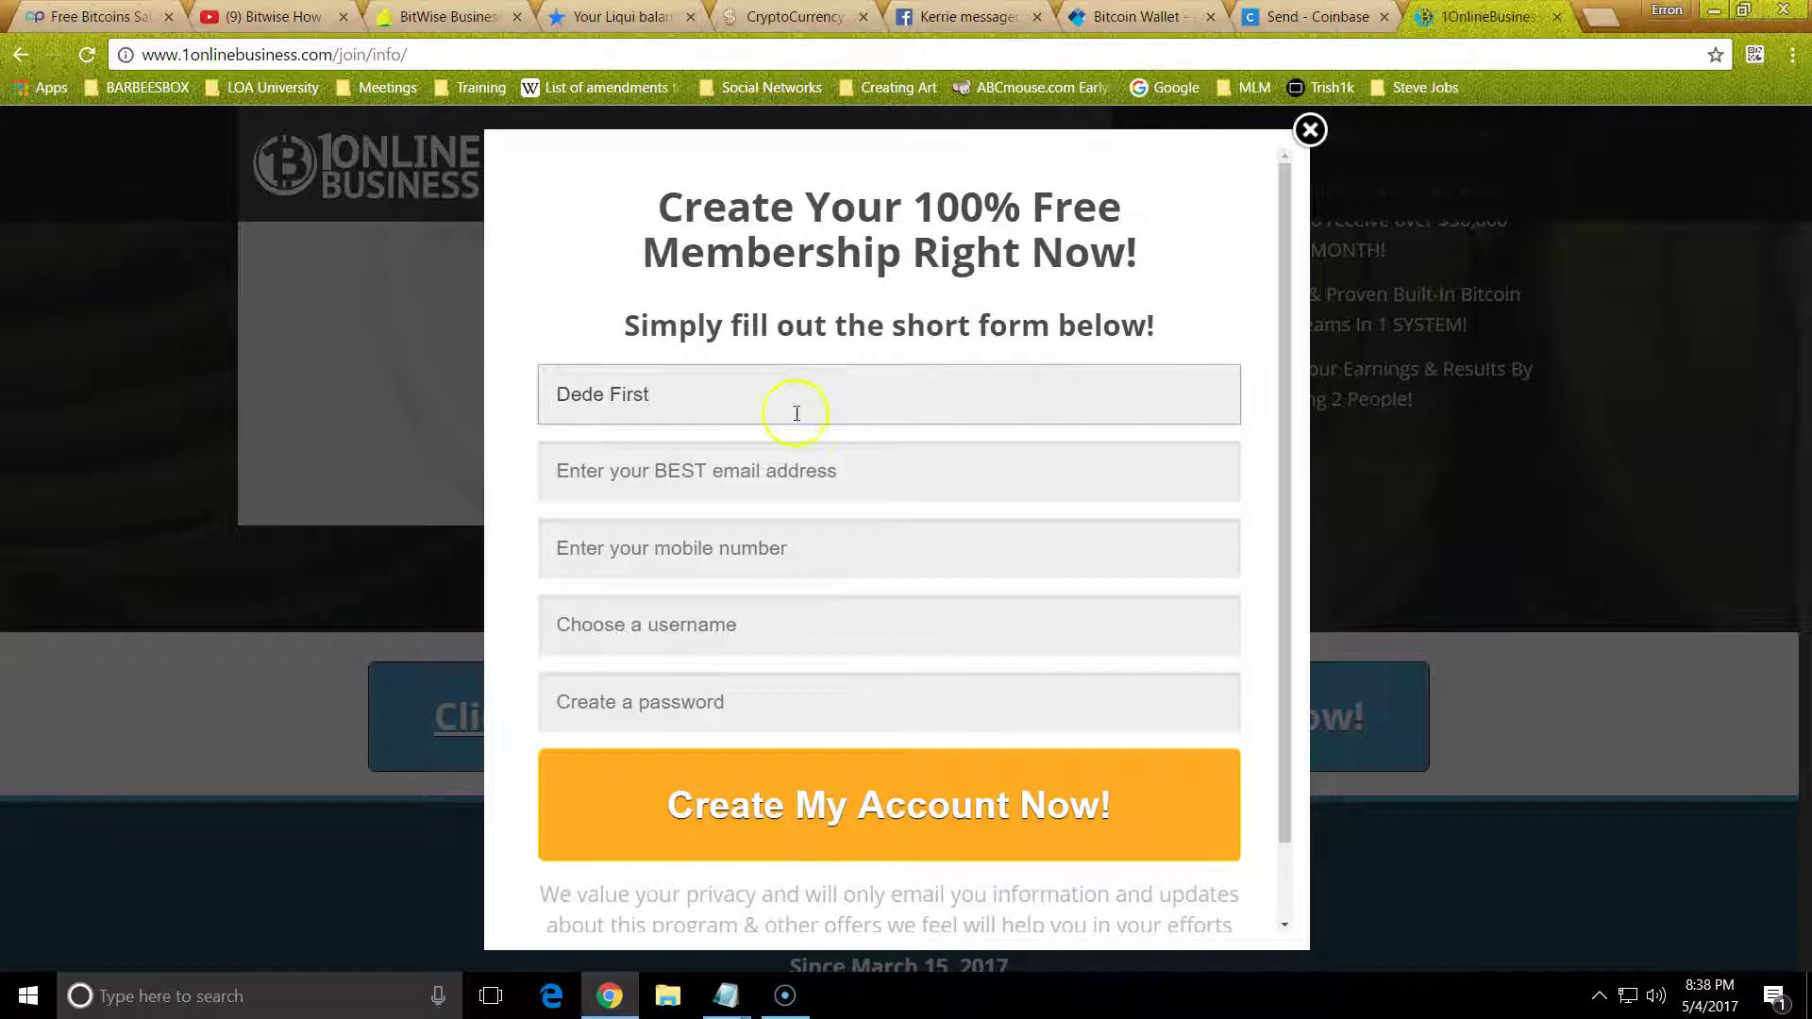
click(786, 477)
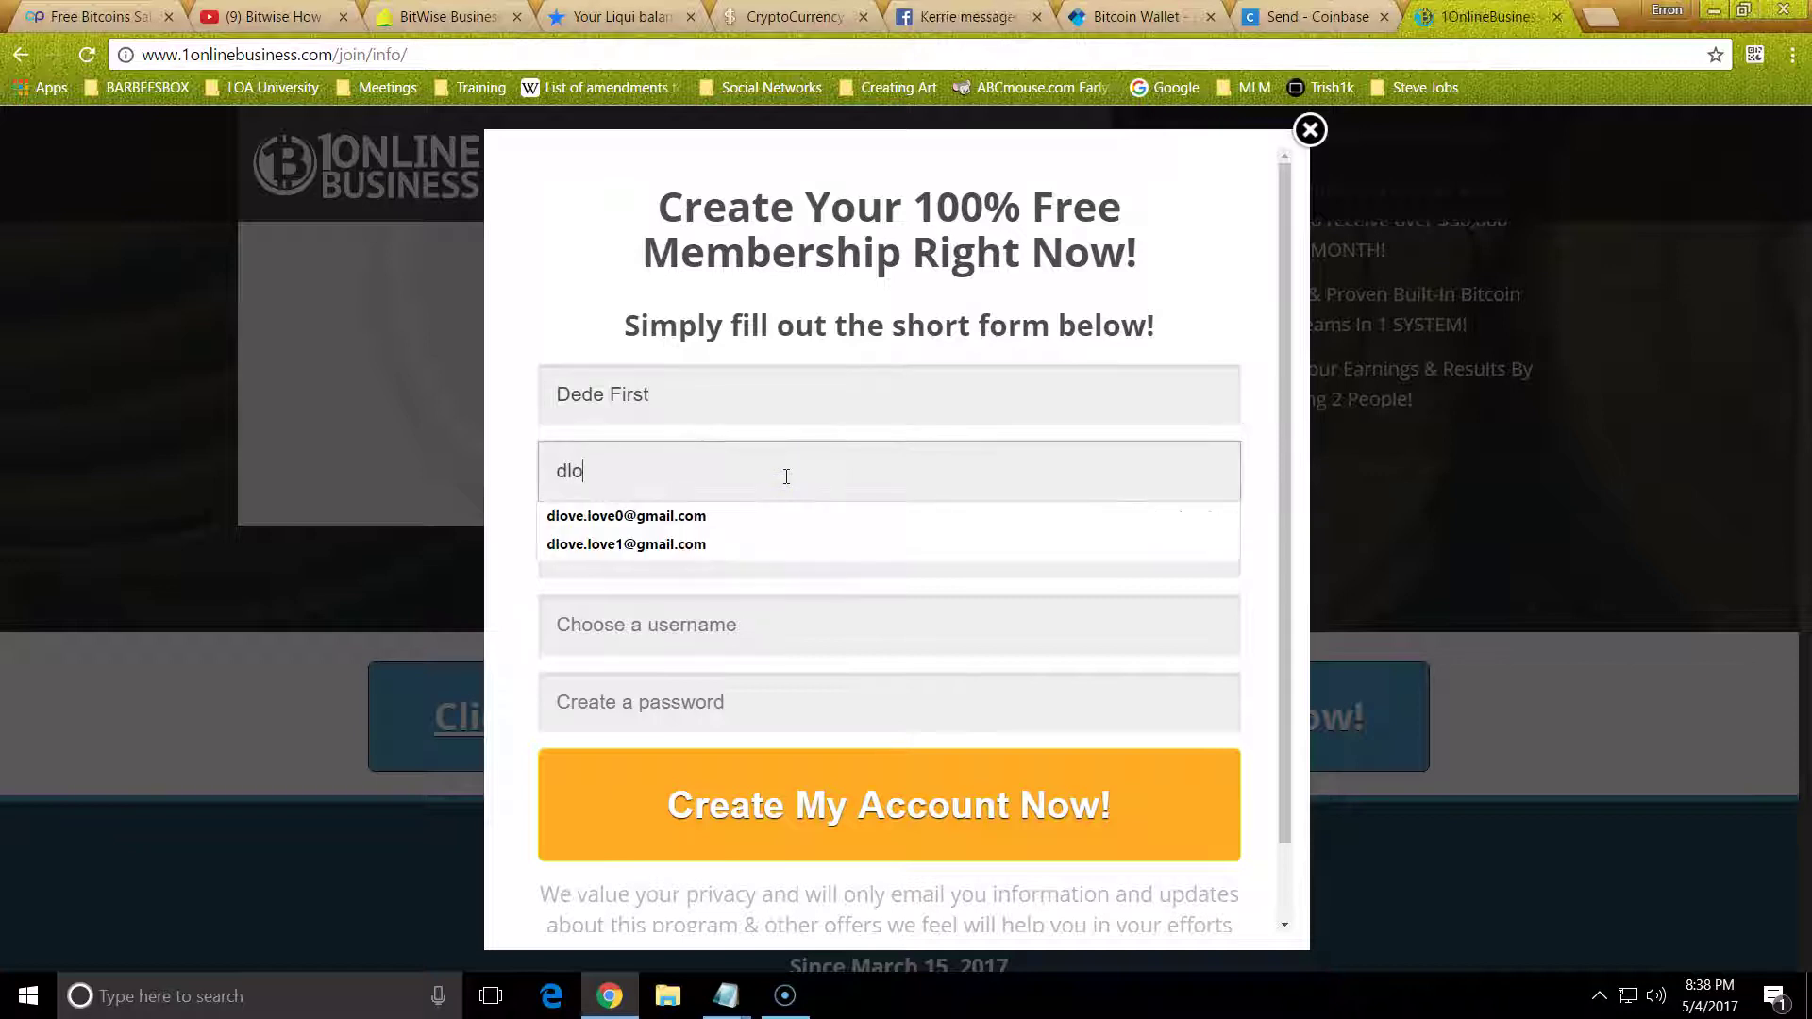
click(748, 543)
click(748, 563)
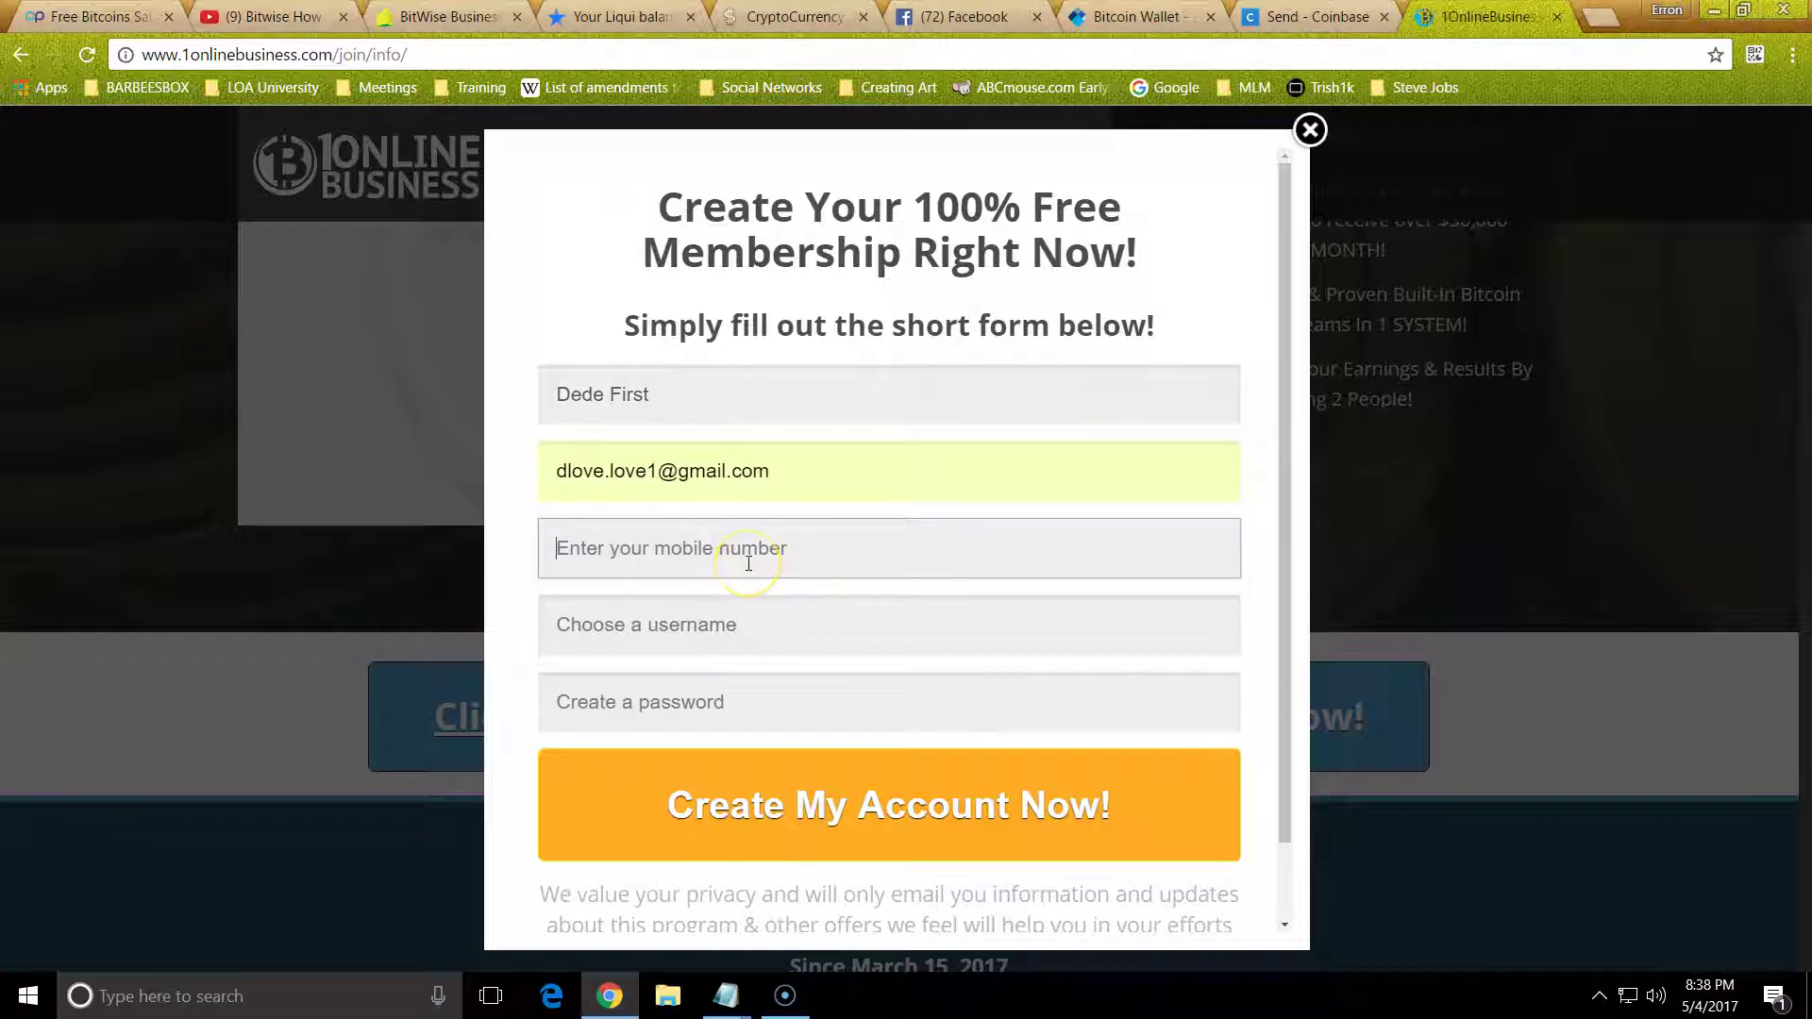
text(321456987)
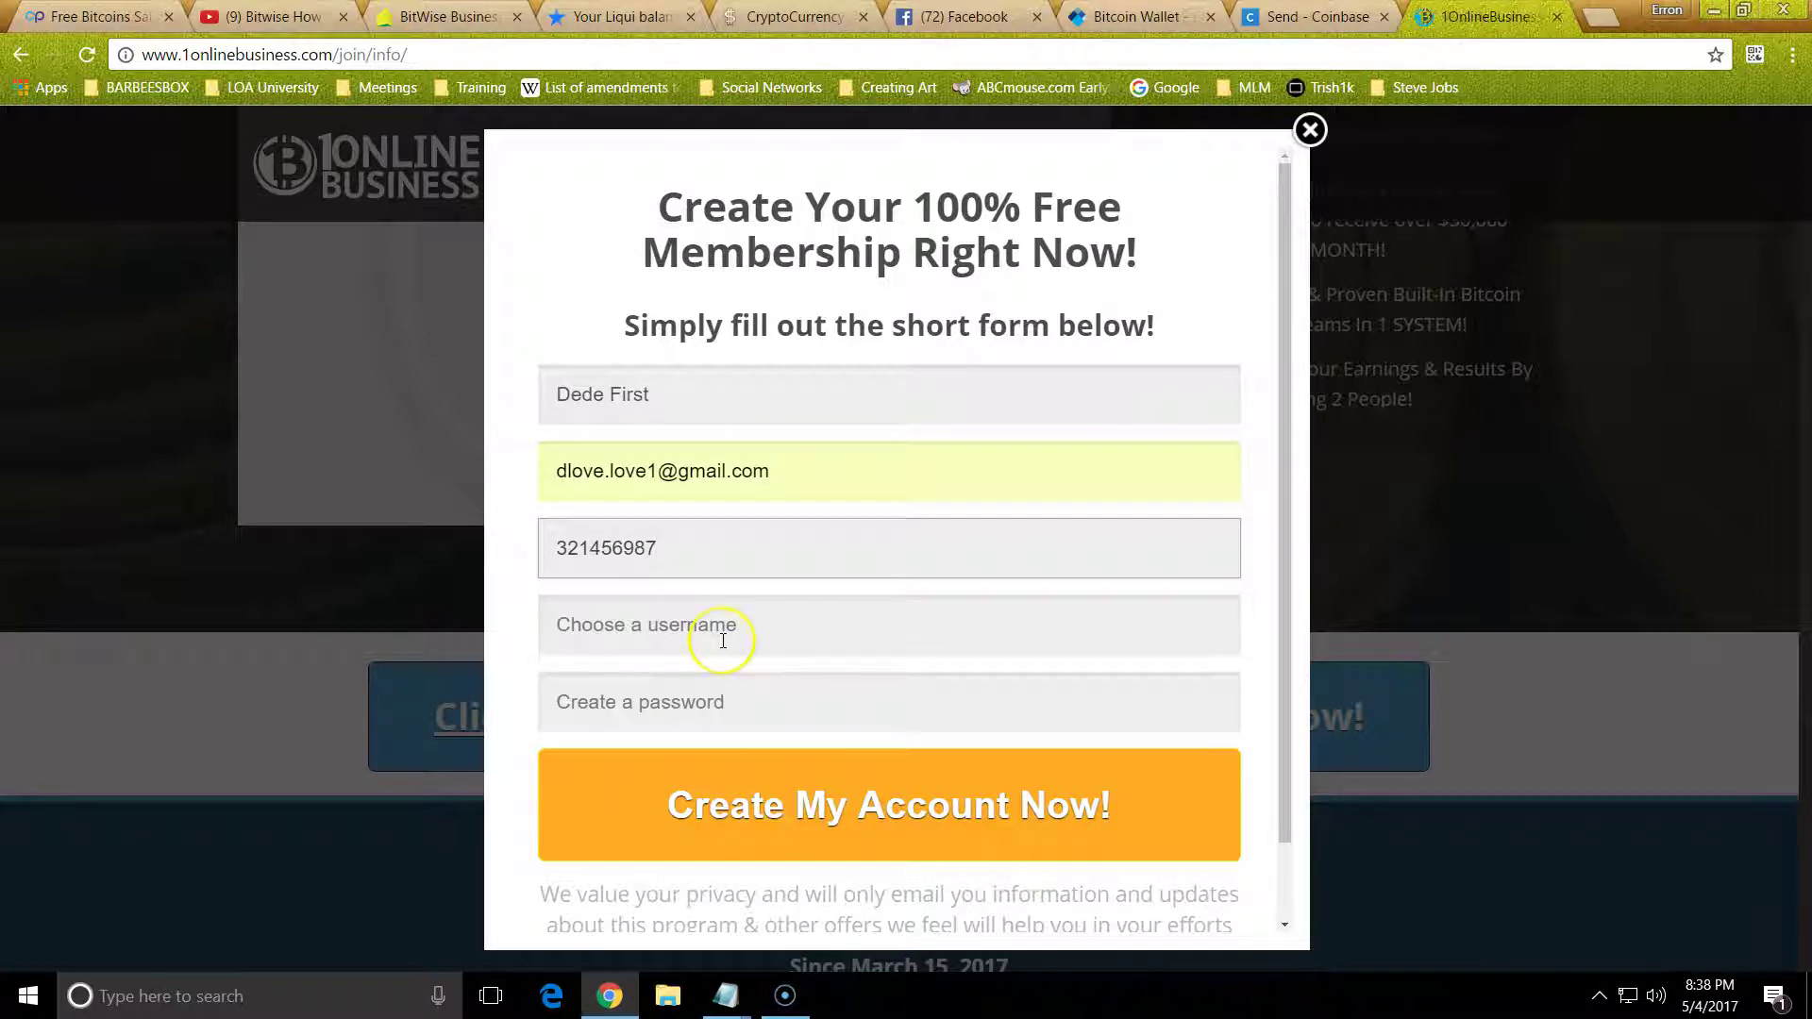
Choose a username and password, then submit with 'Create My Account Now!'
click(722, 640)
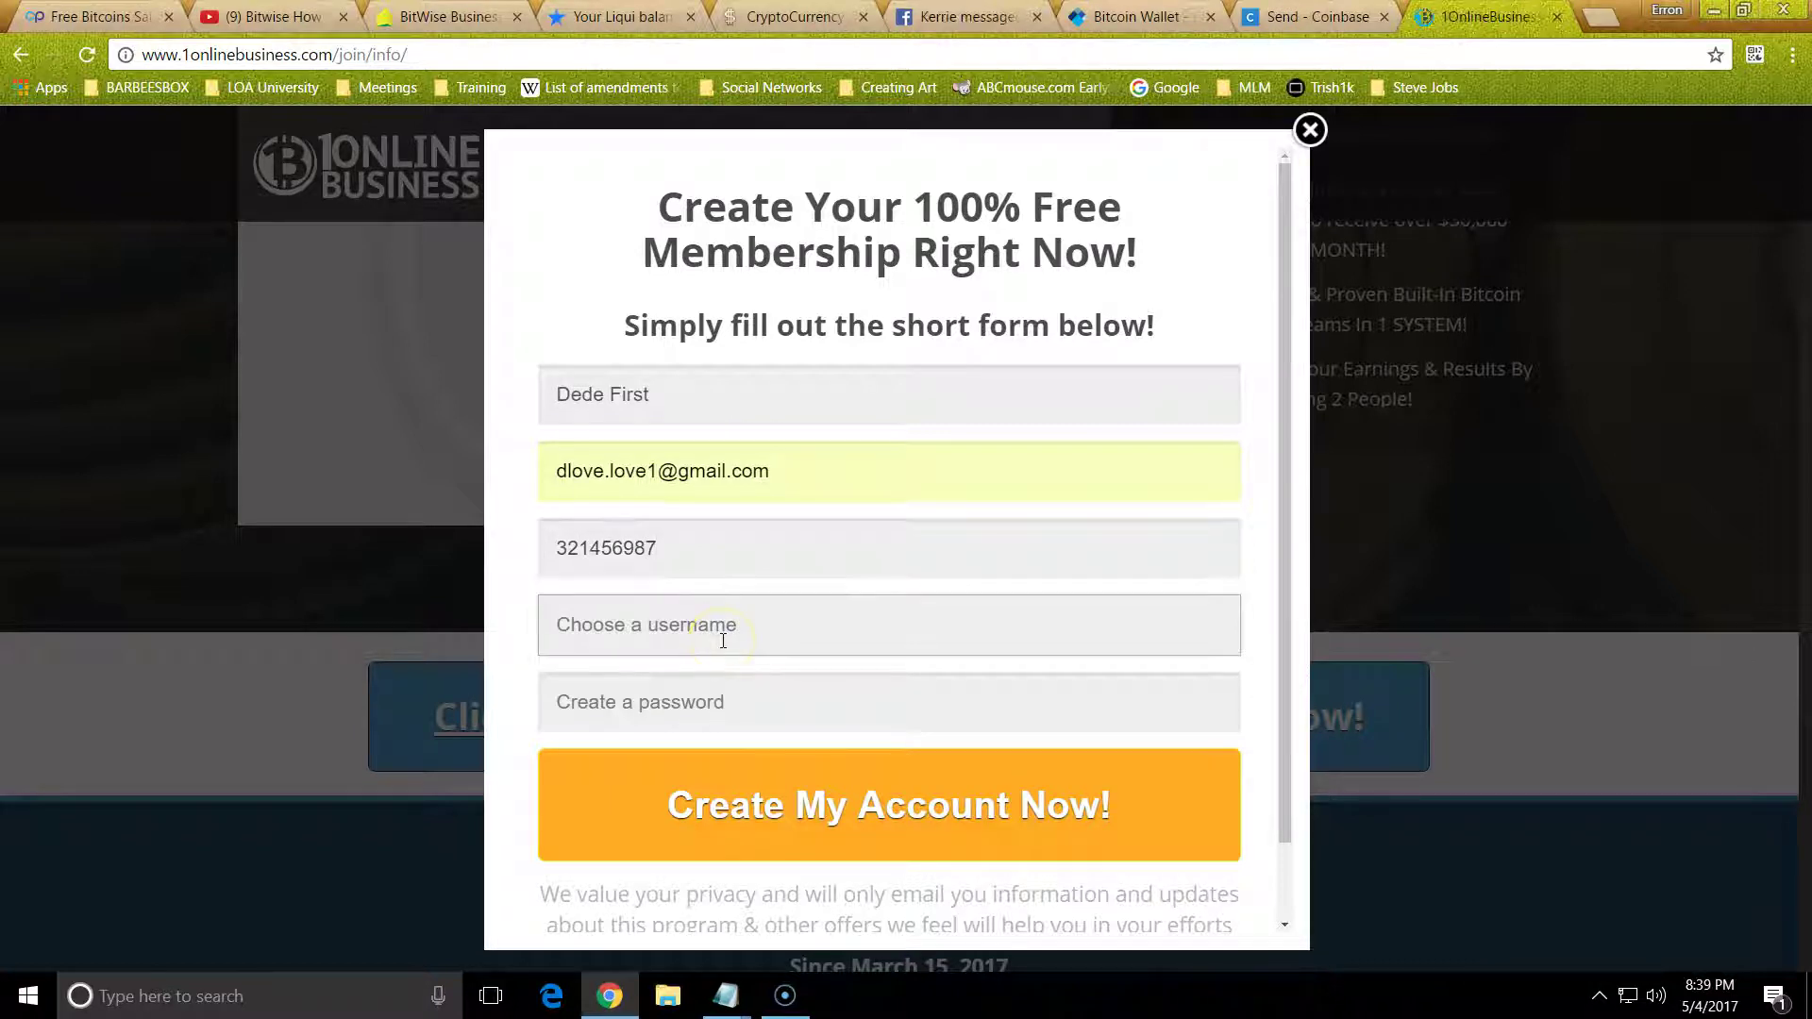
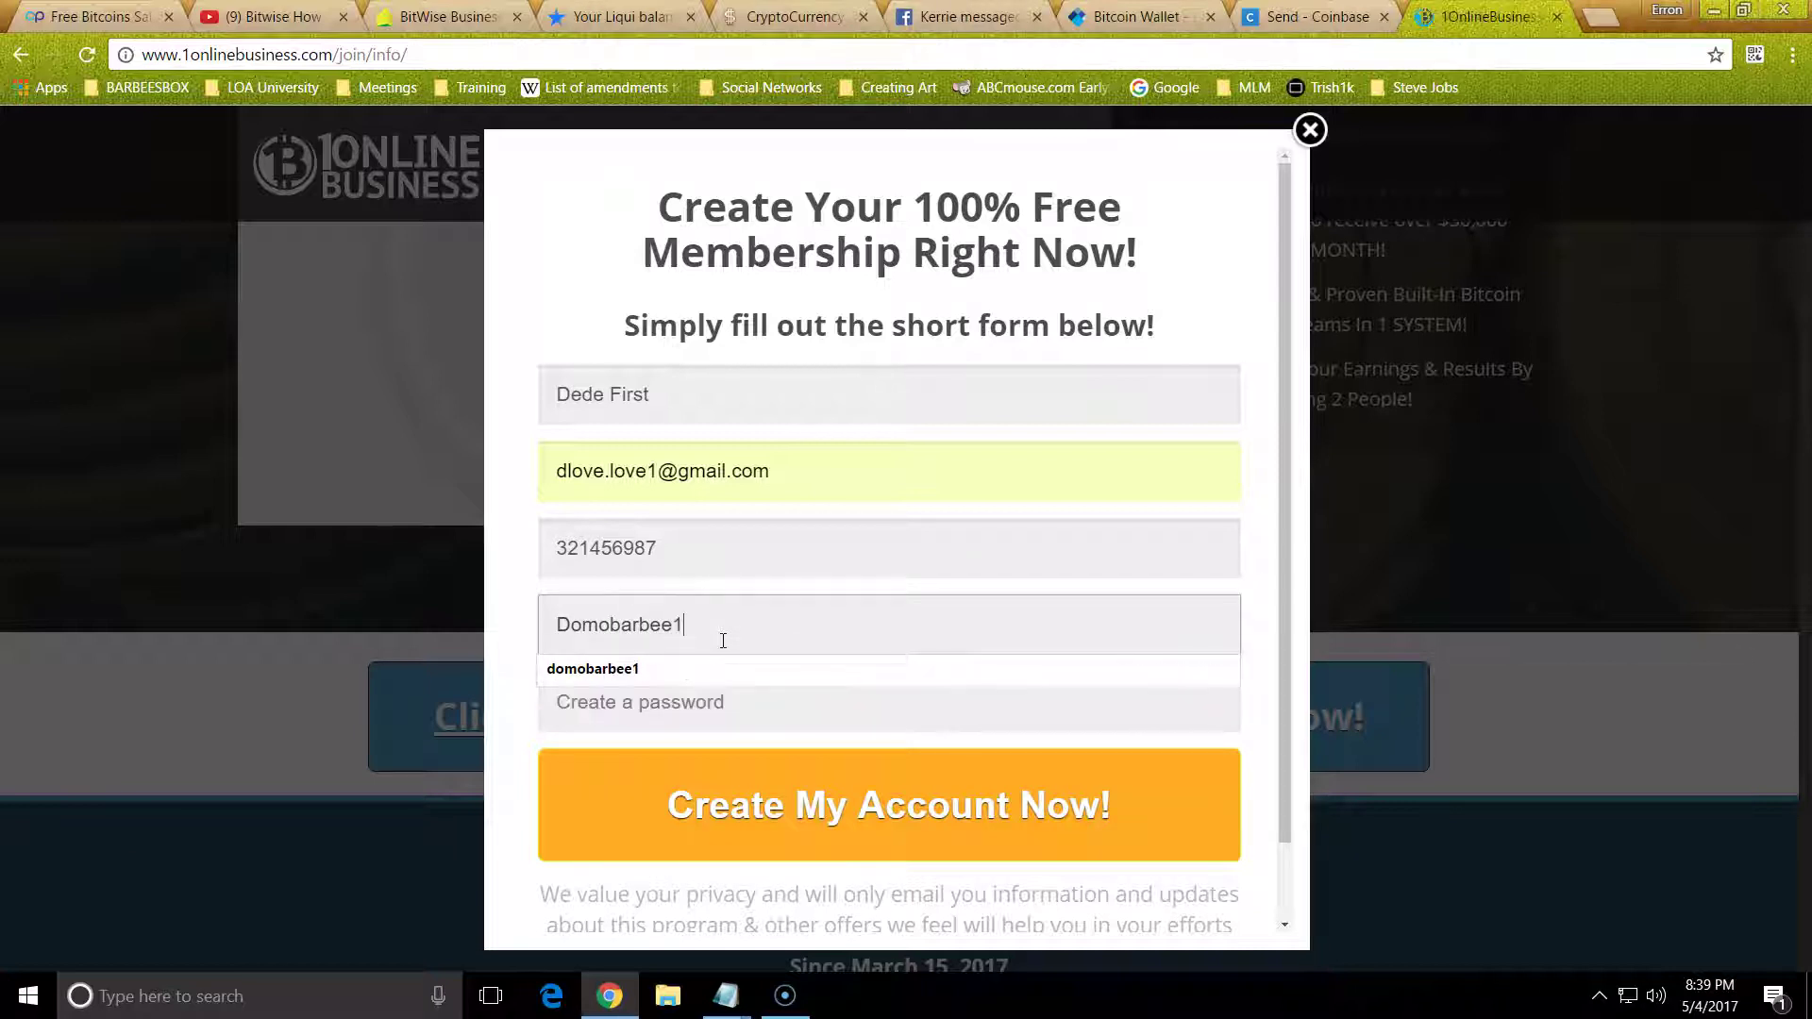
key(Tab)
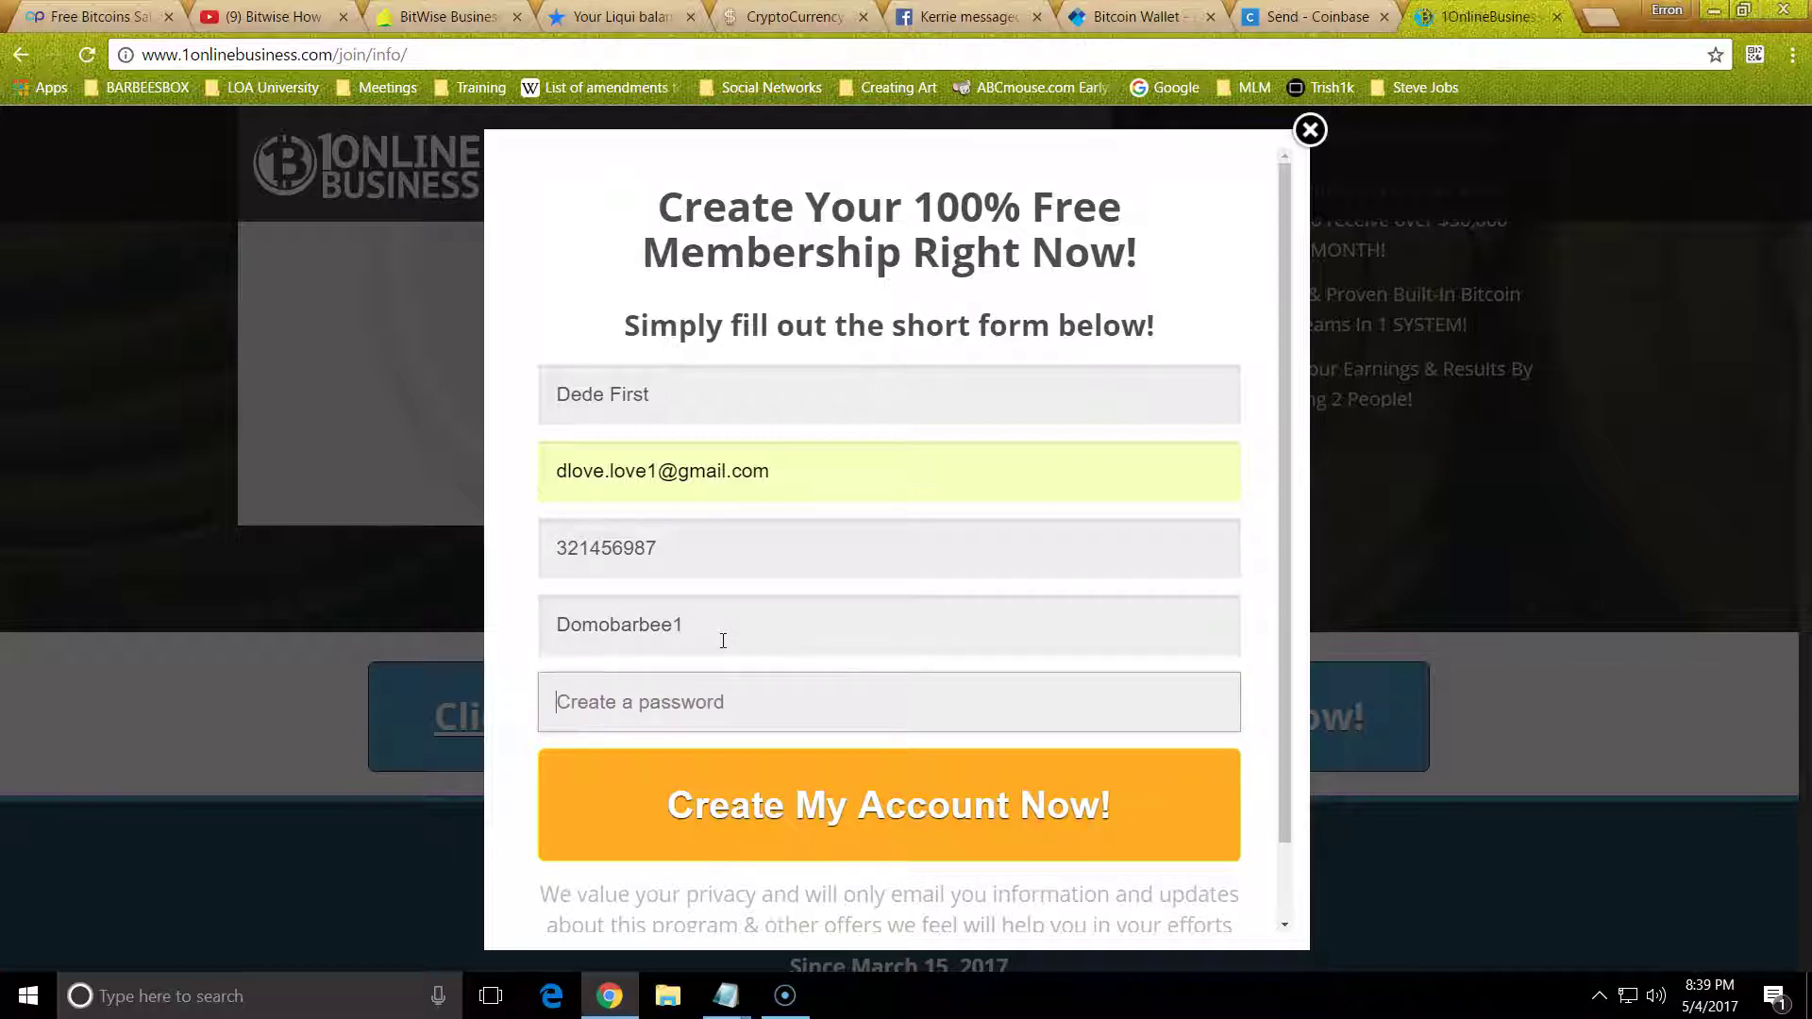
click(807, 812)
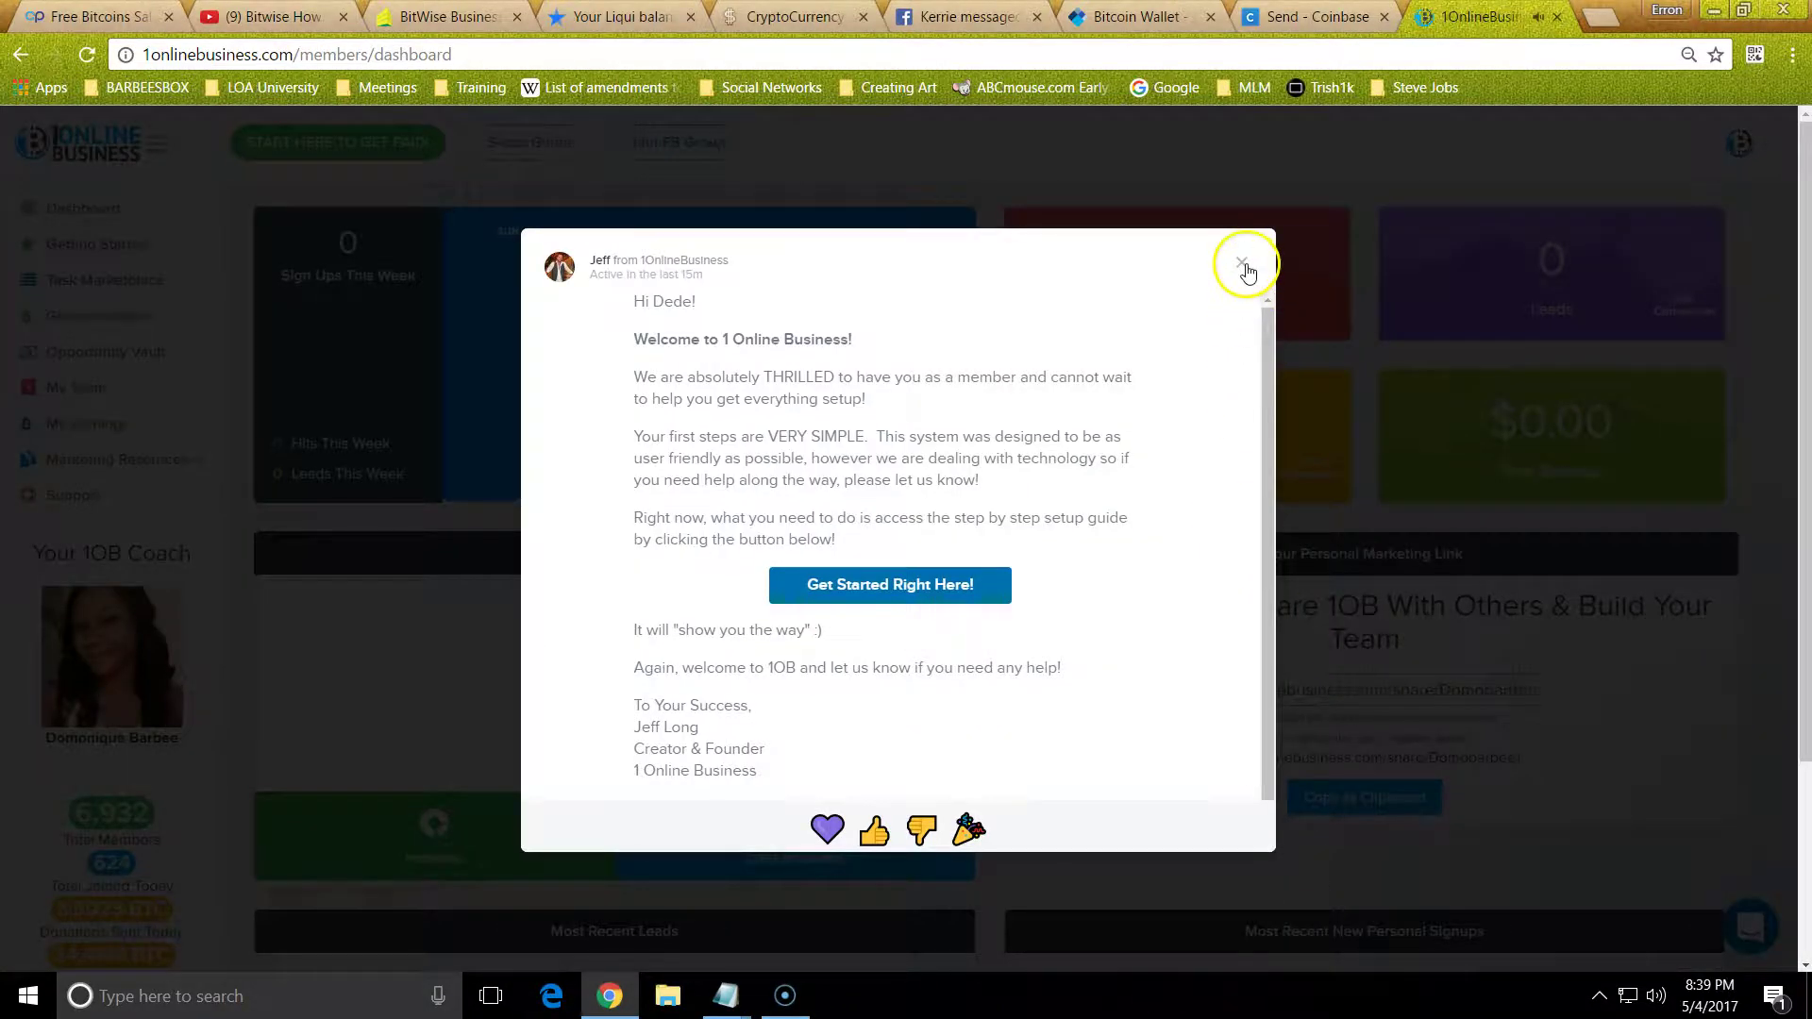
Close the welcome popup to reveal the member dashboard
click(1243, 264)
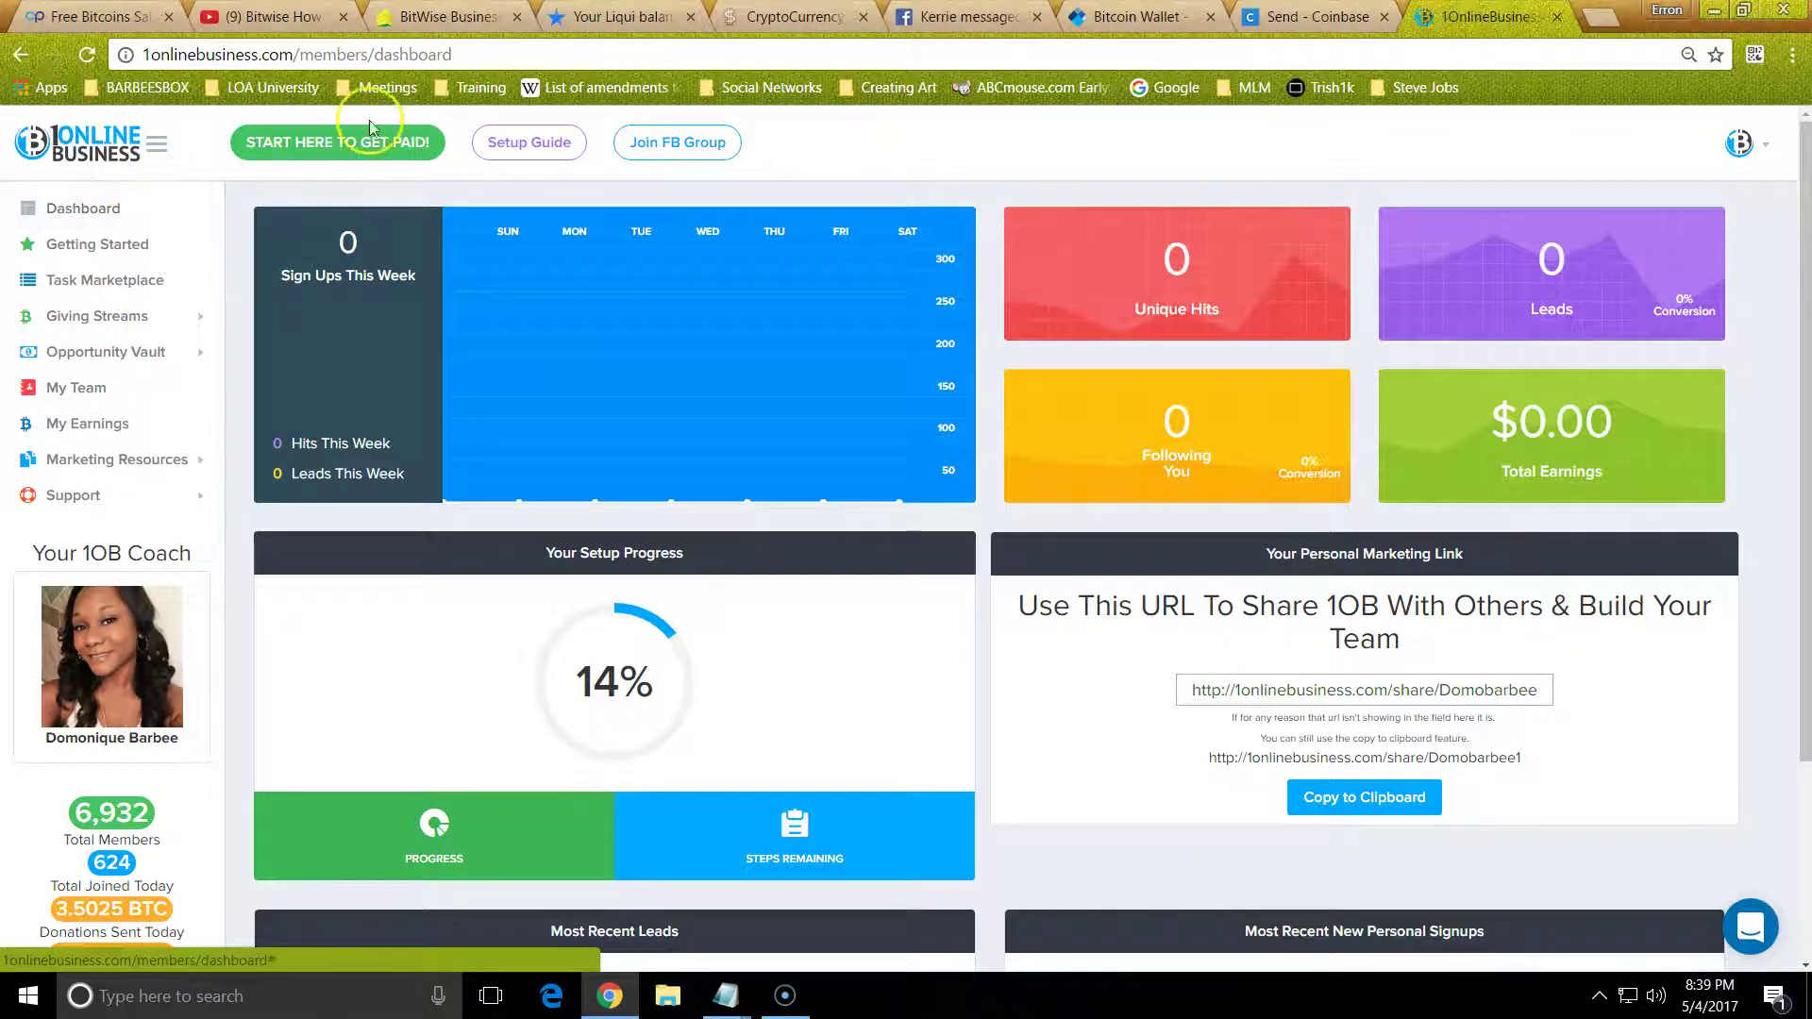
Open Giving Streams > Prosperity Tree to see the Join The Prosperity Matrix instructions
click(151, 315)
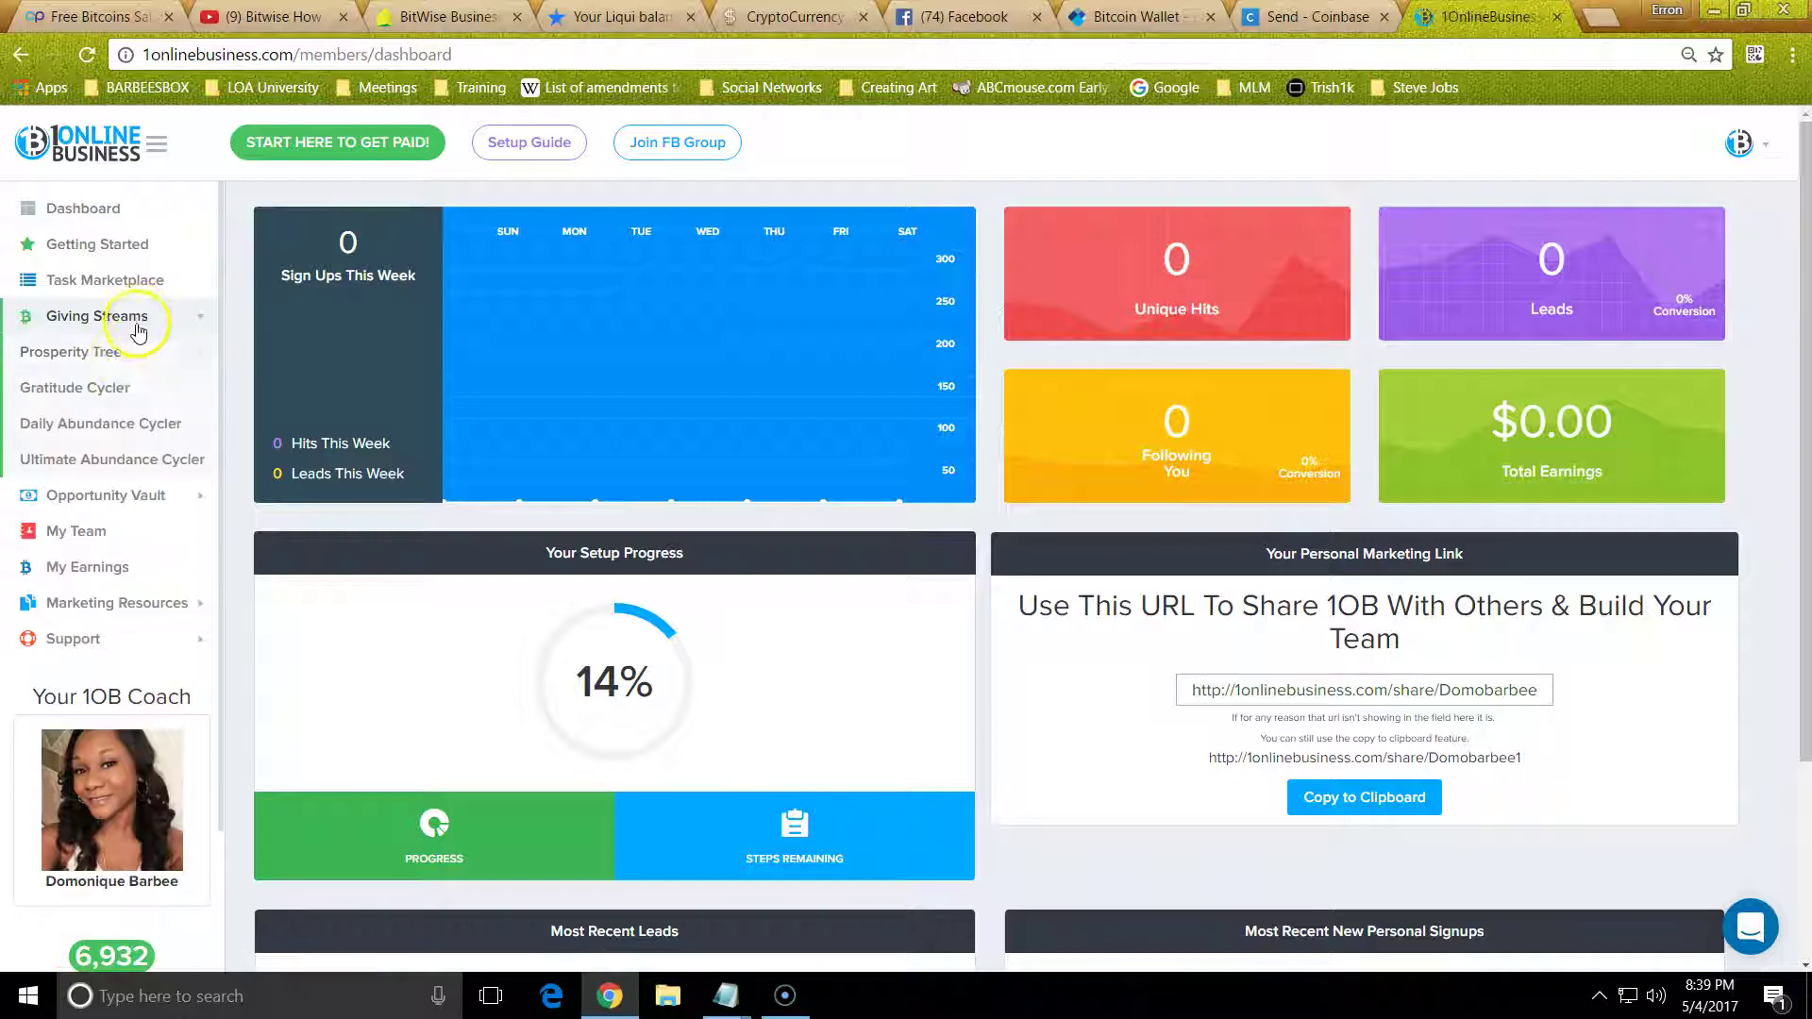
click(91, 356)
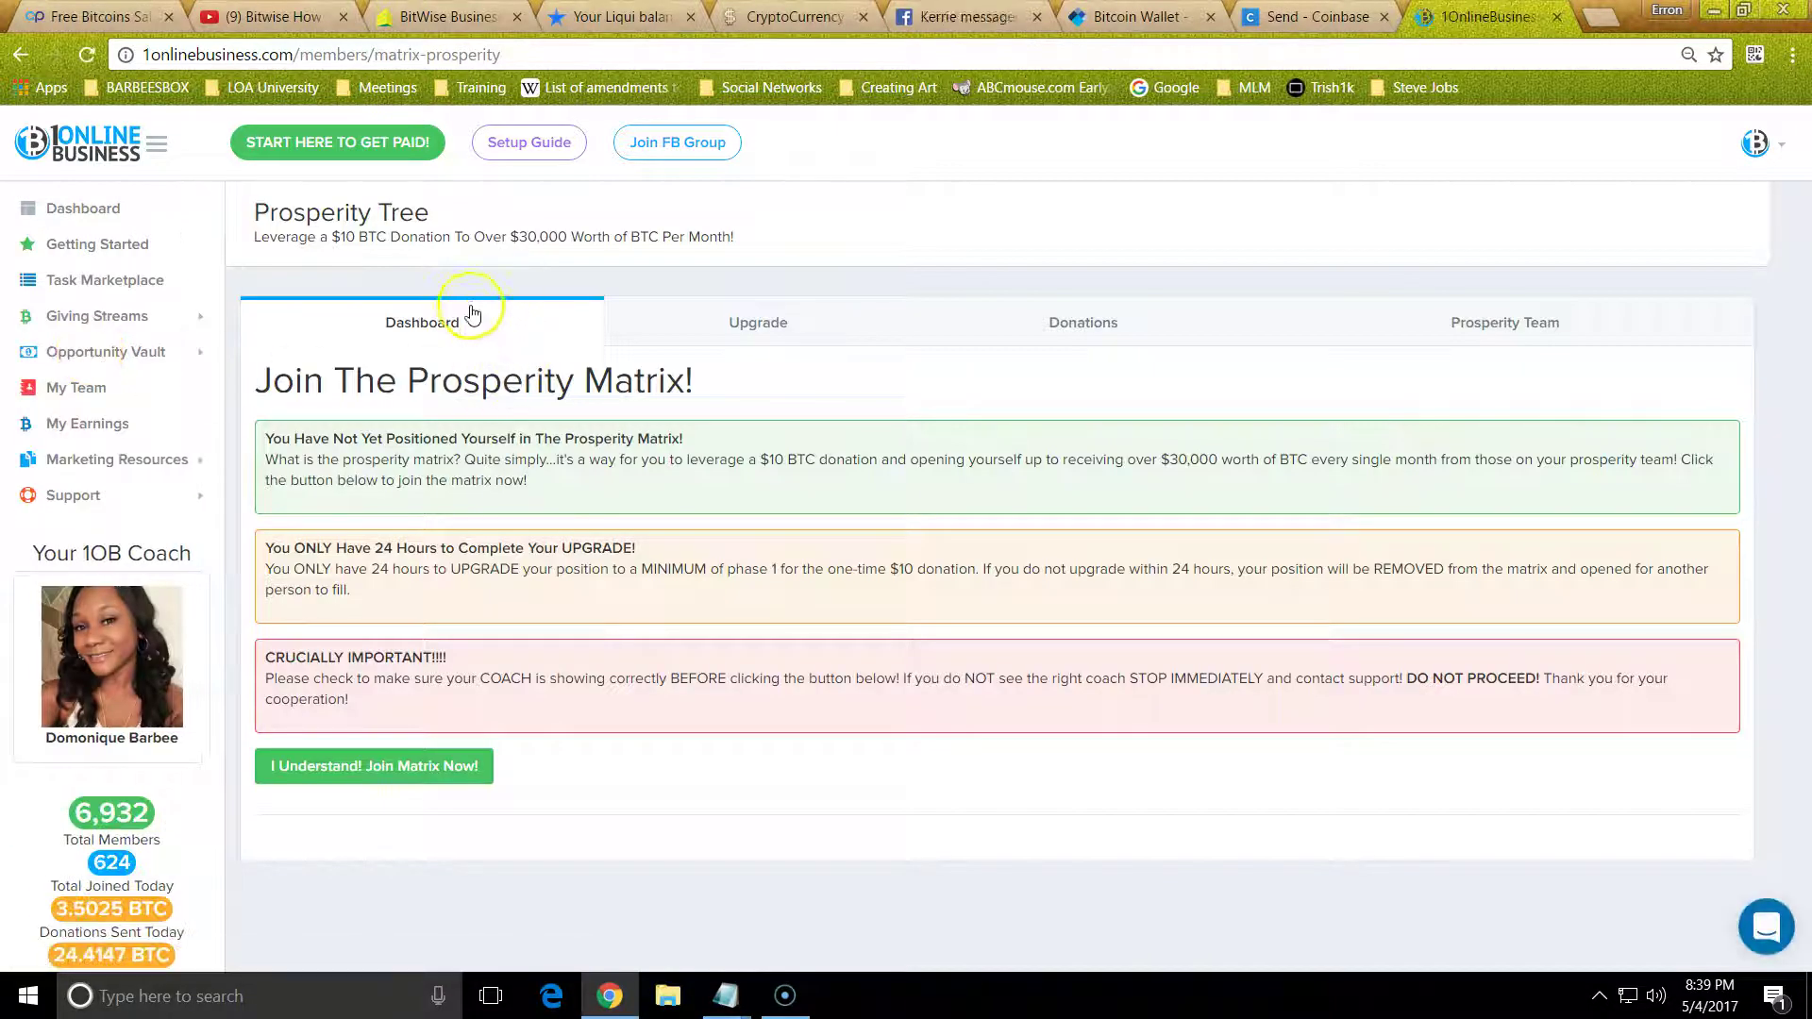
click(94, 315)
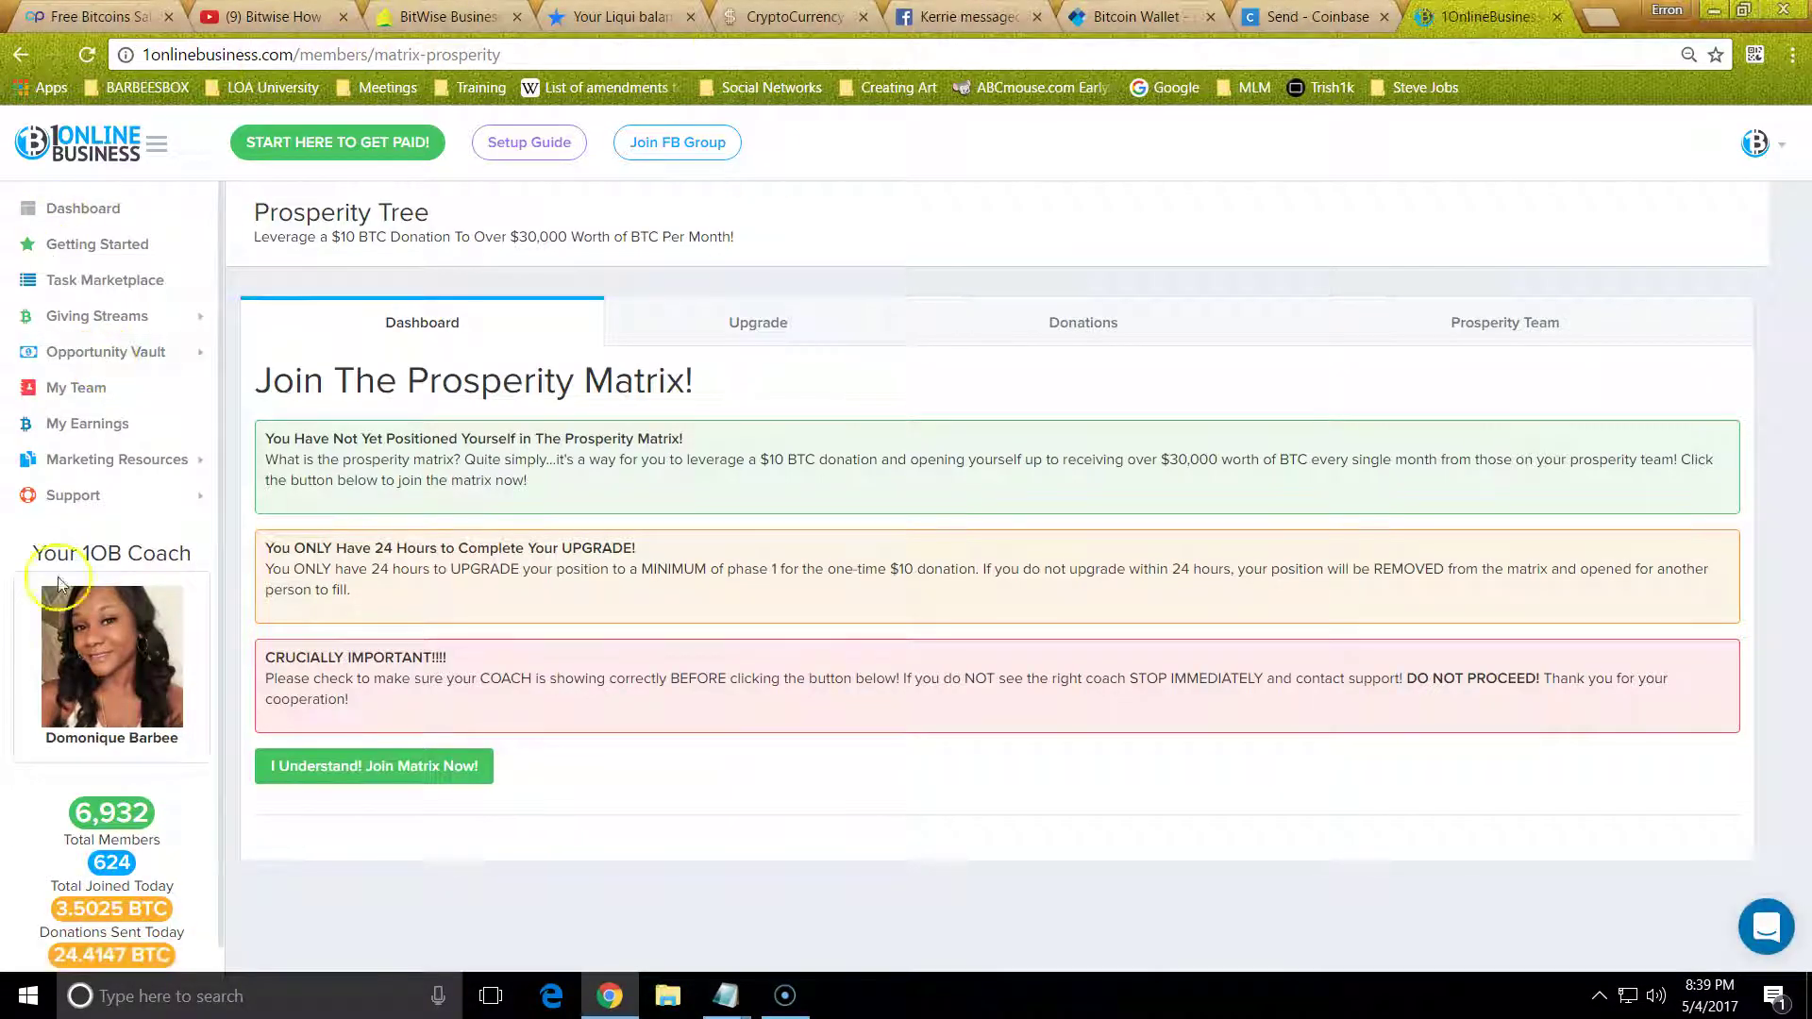
Upload the blockchain blue image as the profile photo on My Profile
click(1783, 154)
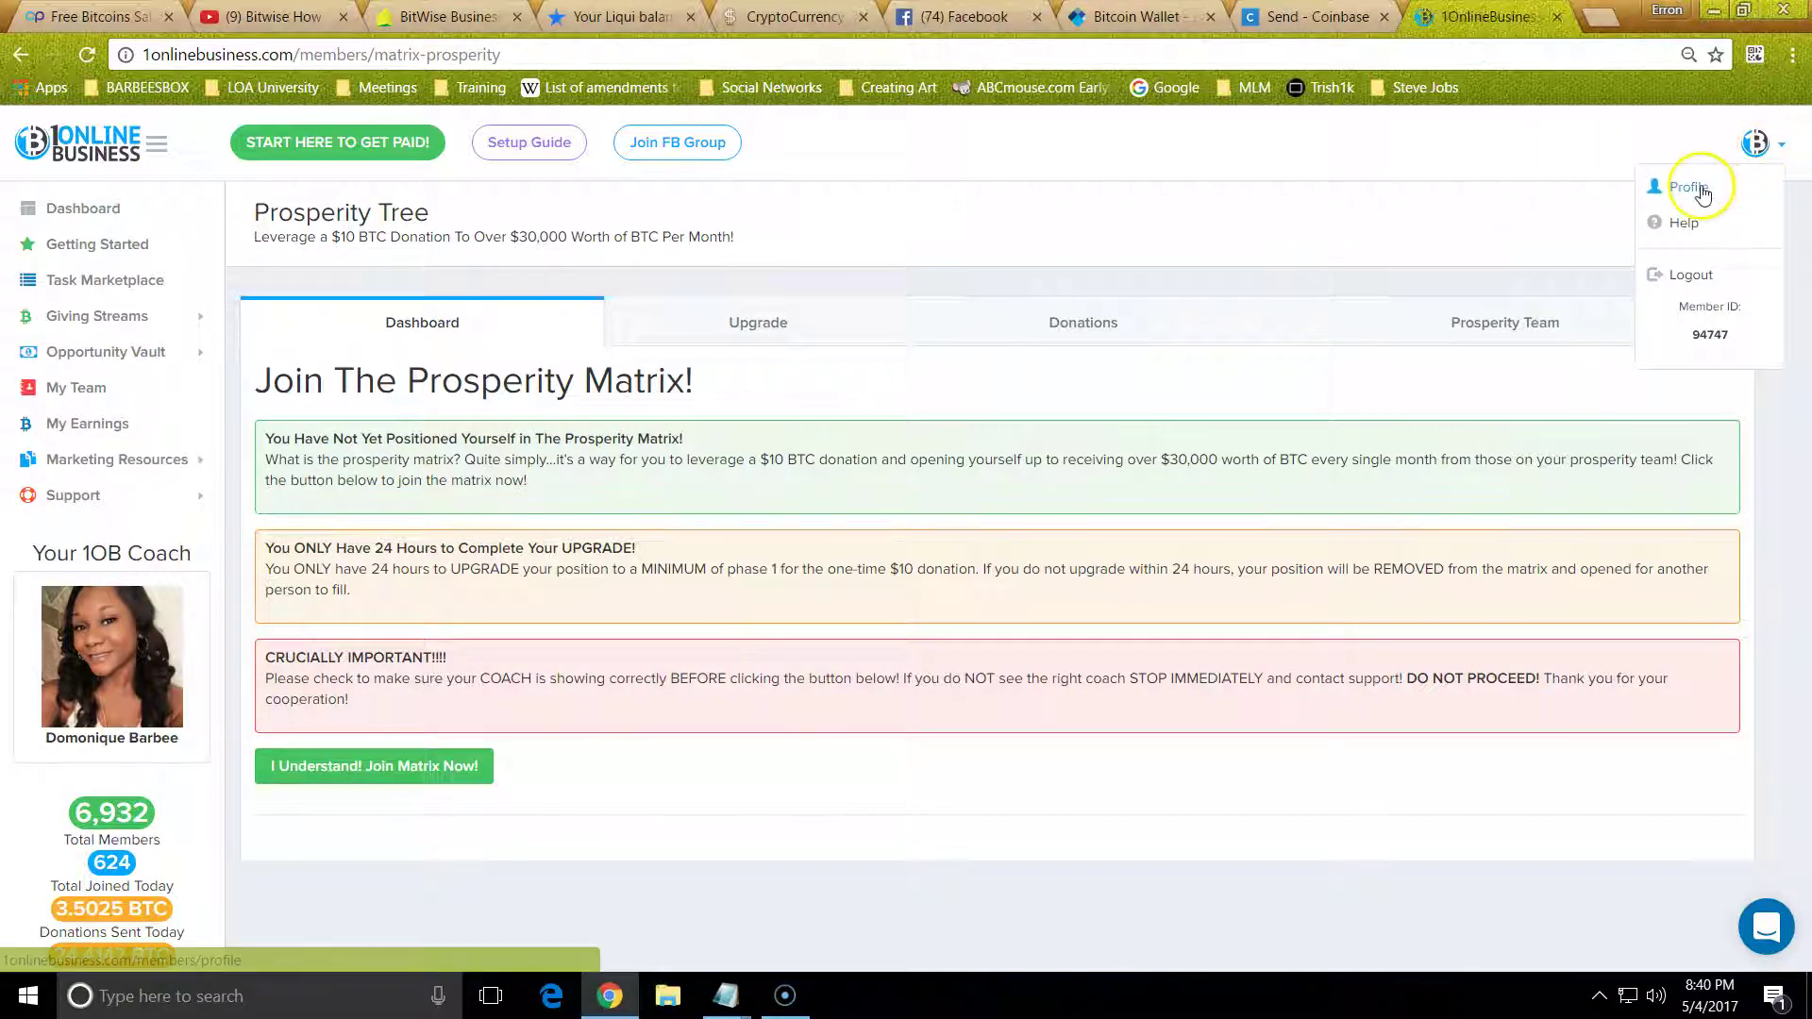
click(1702, 194)
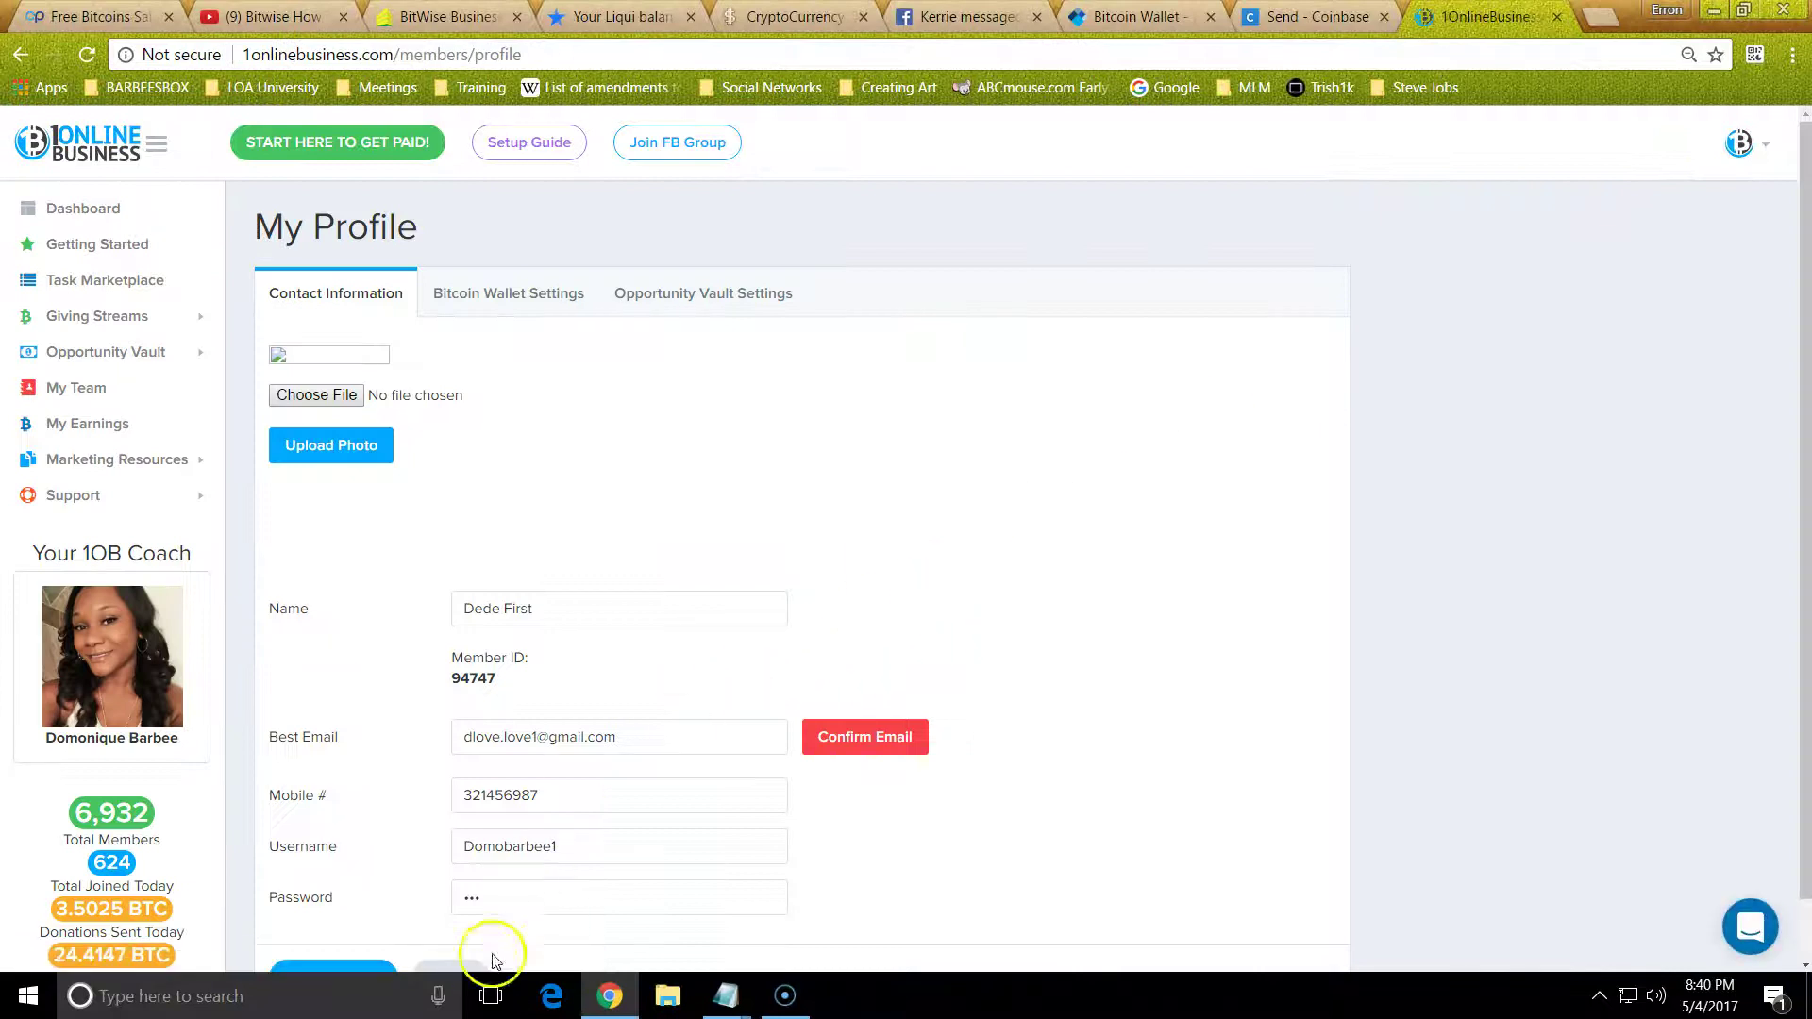
click(314, 398)
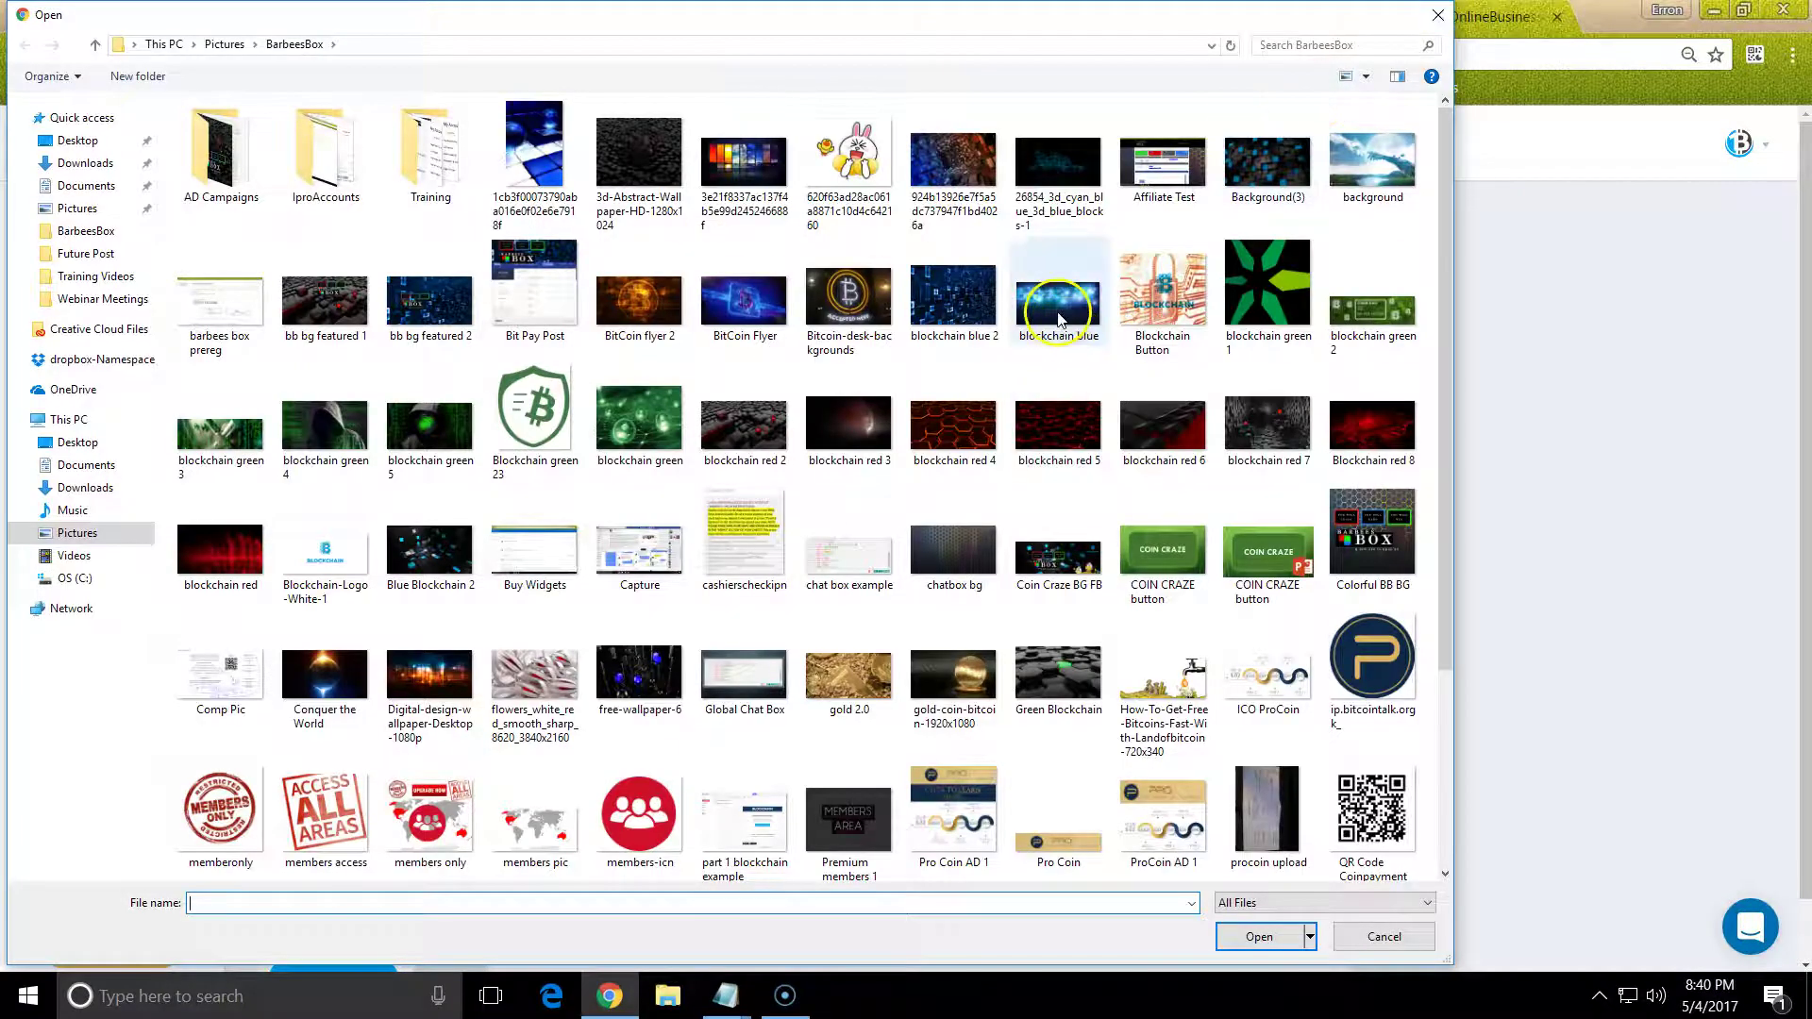
click(1057, 319)
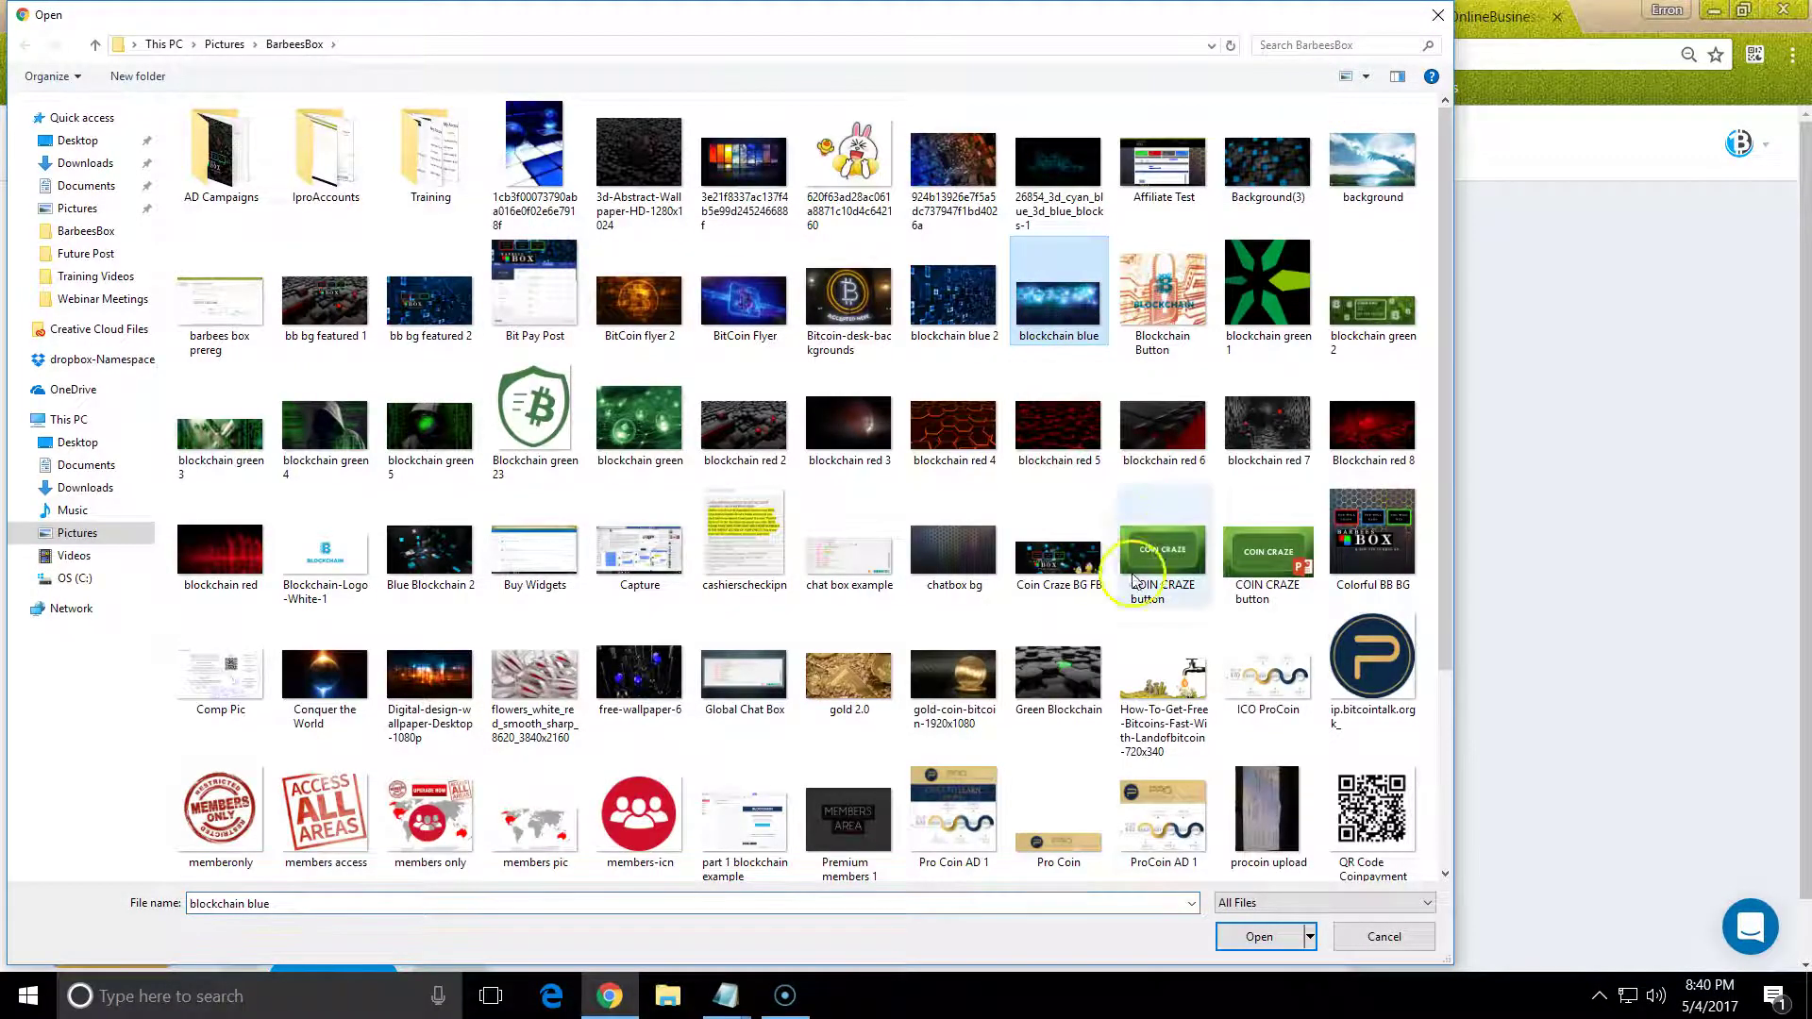
click(1254, 939)
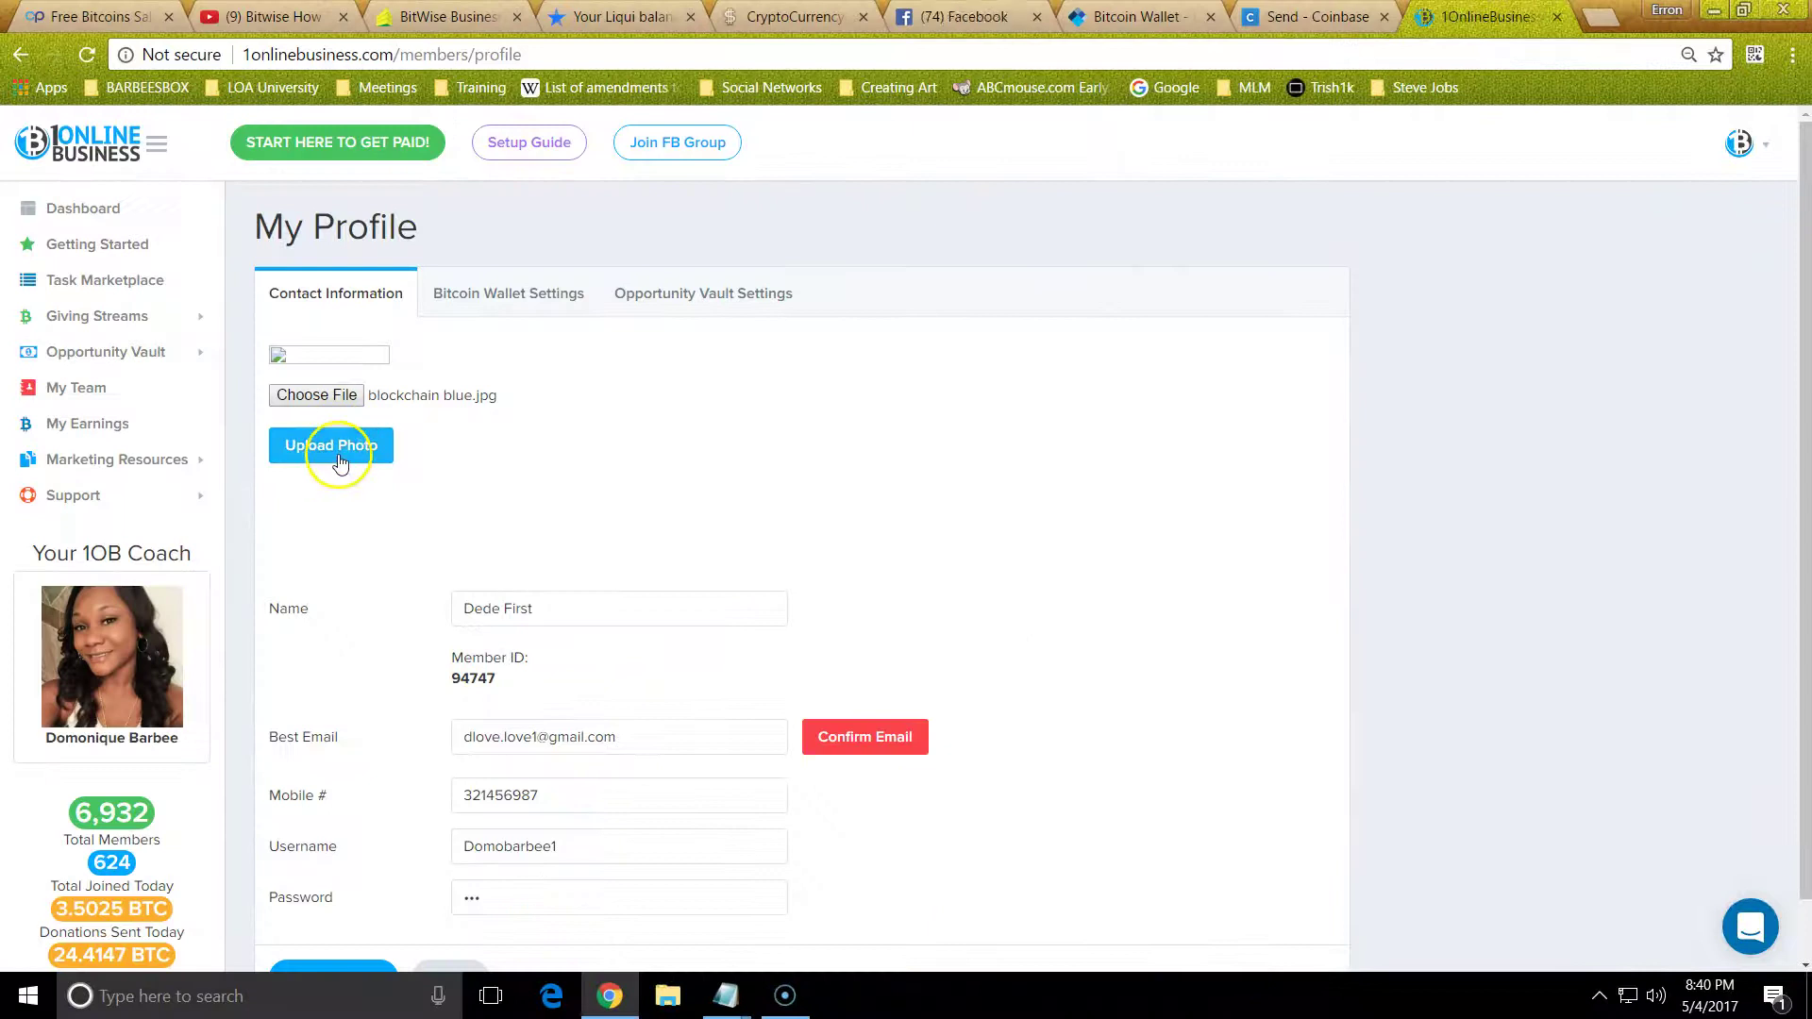
click(375, 460)
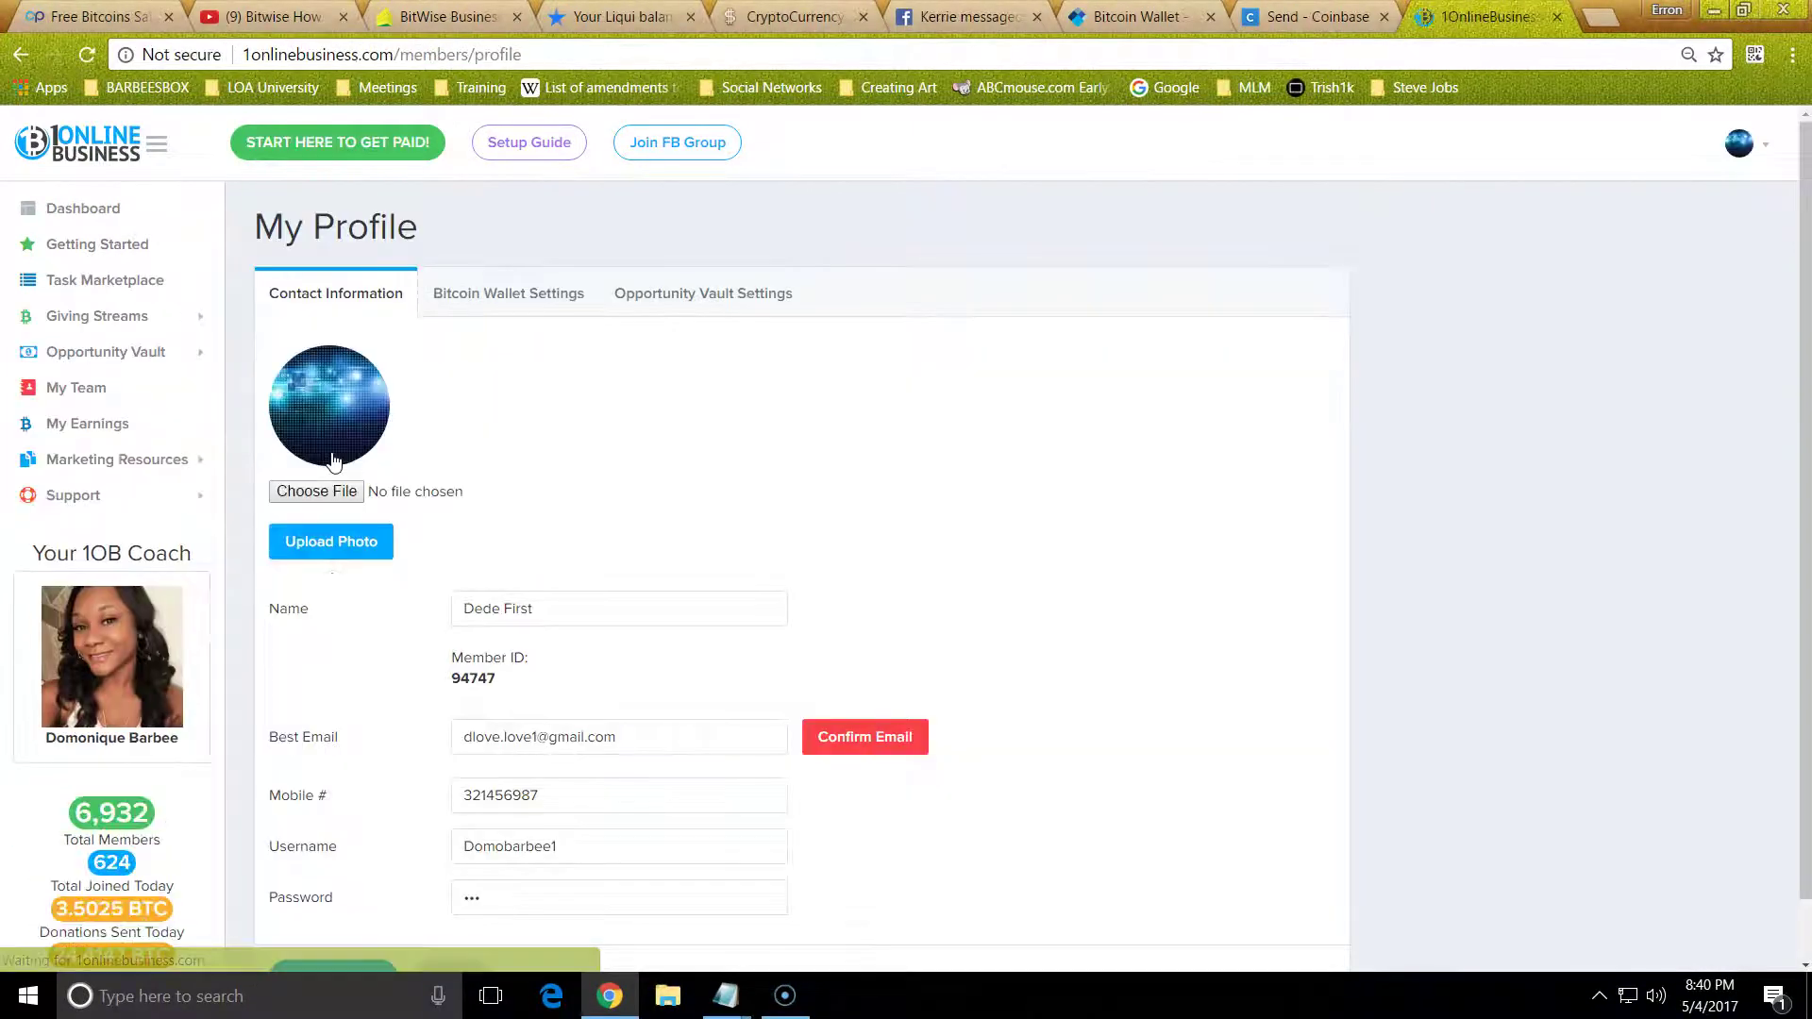
Show the profile's Bitcoin Wallet Settings with its empty address form
click(404, 384)
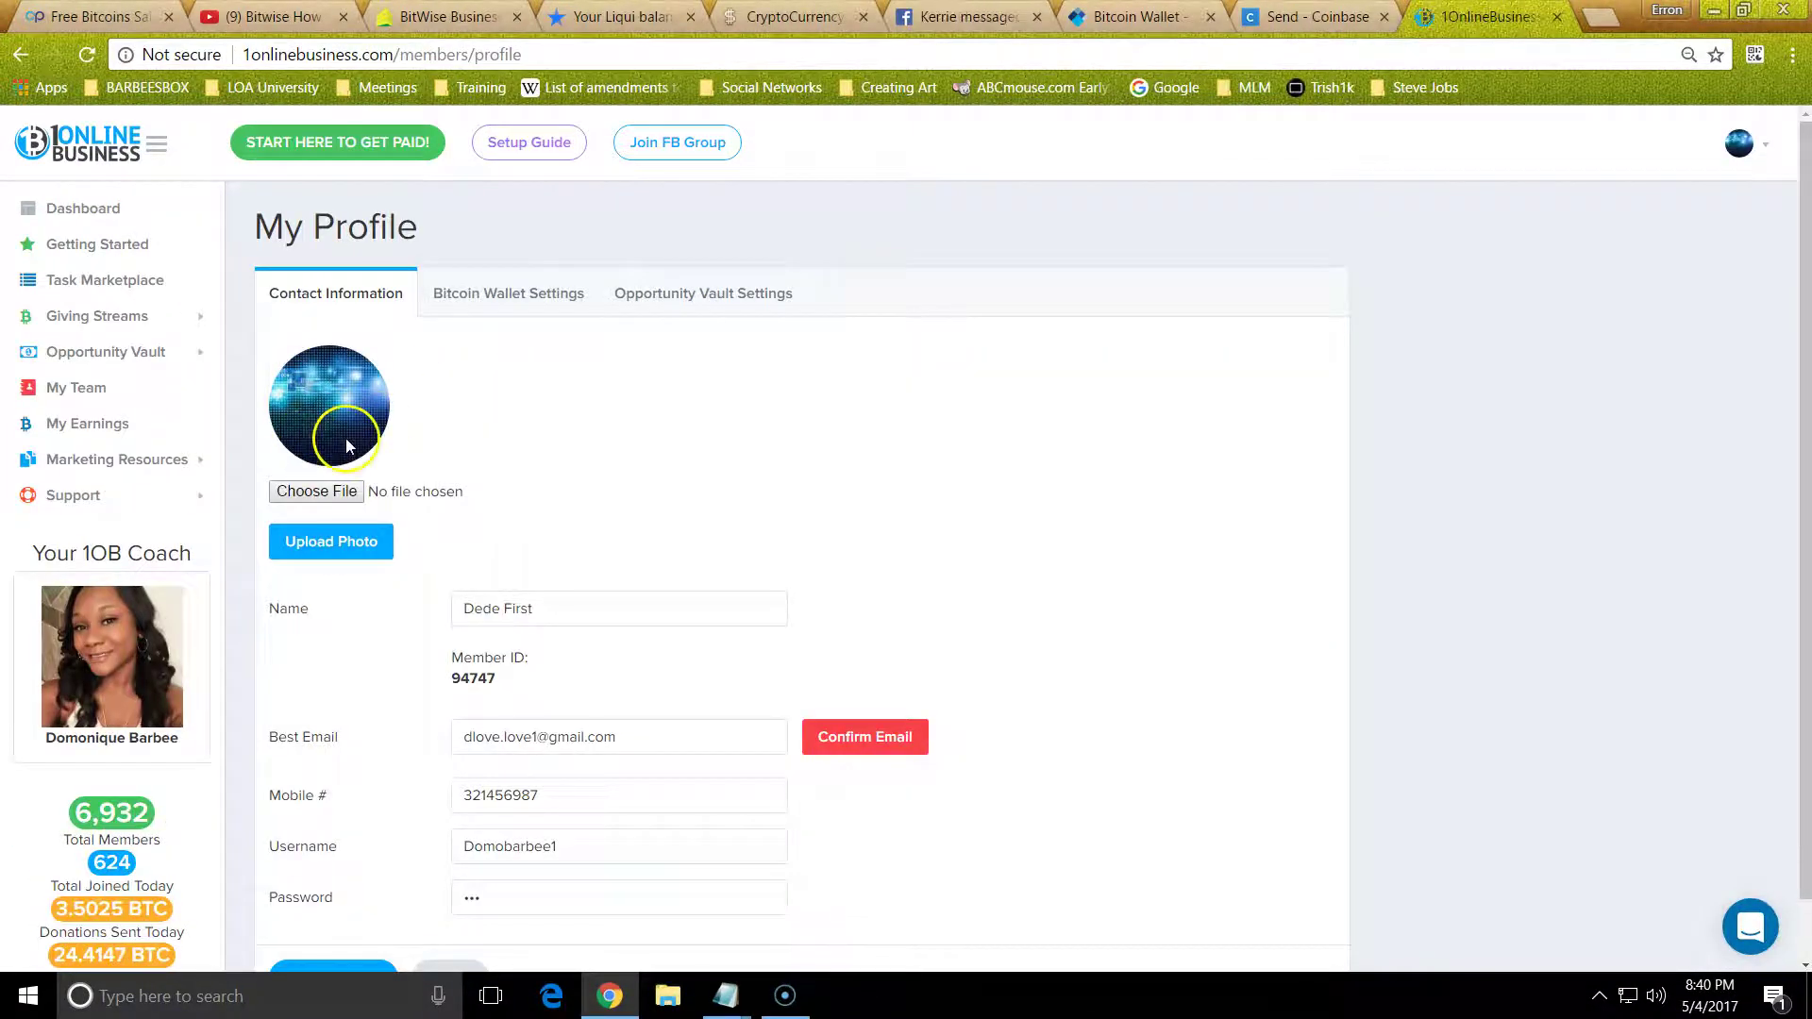
scroll(378, 500, down, 1)
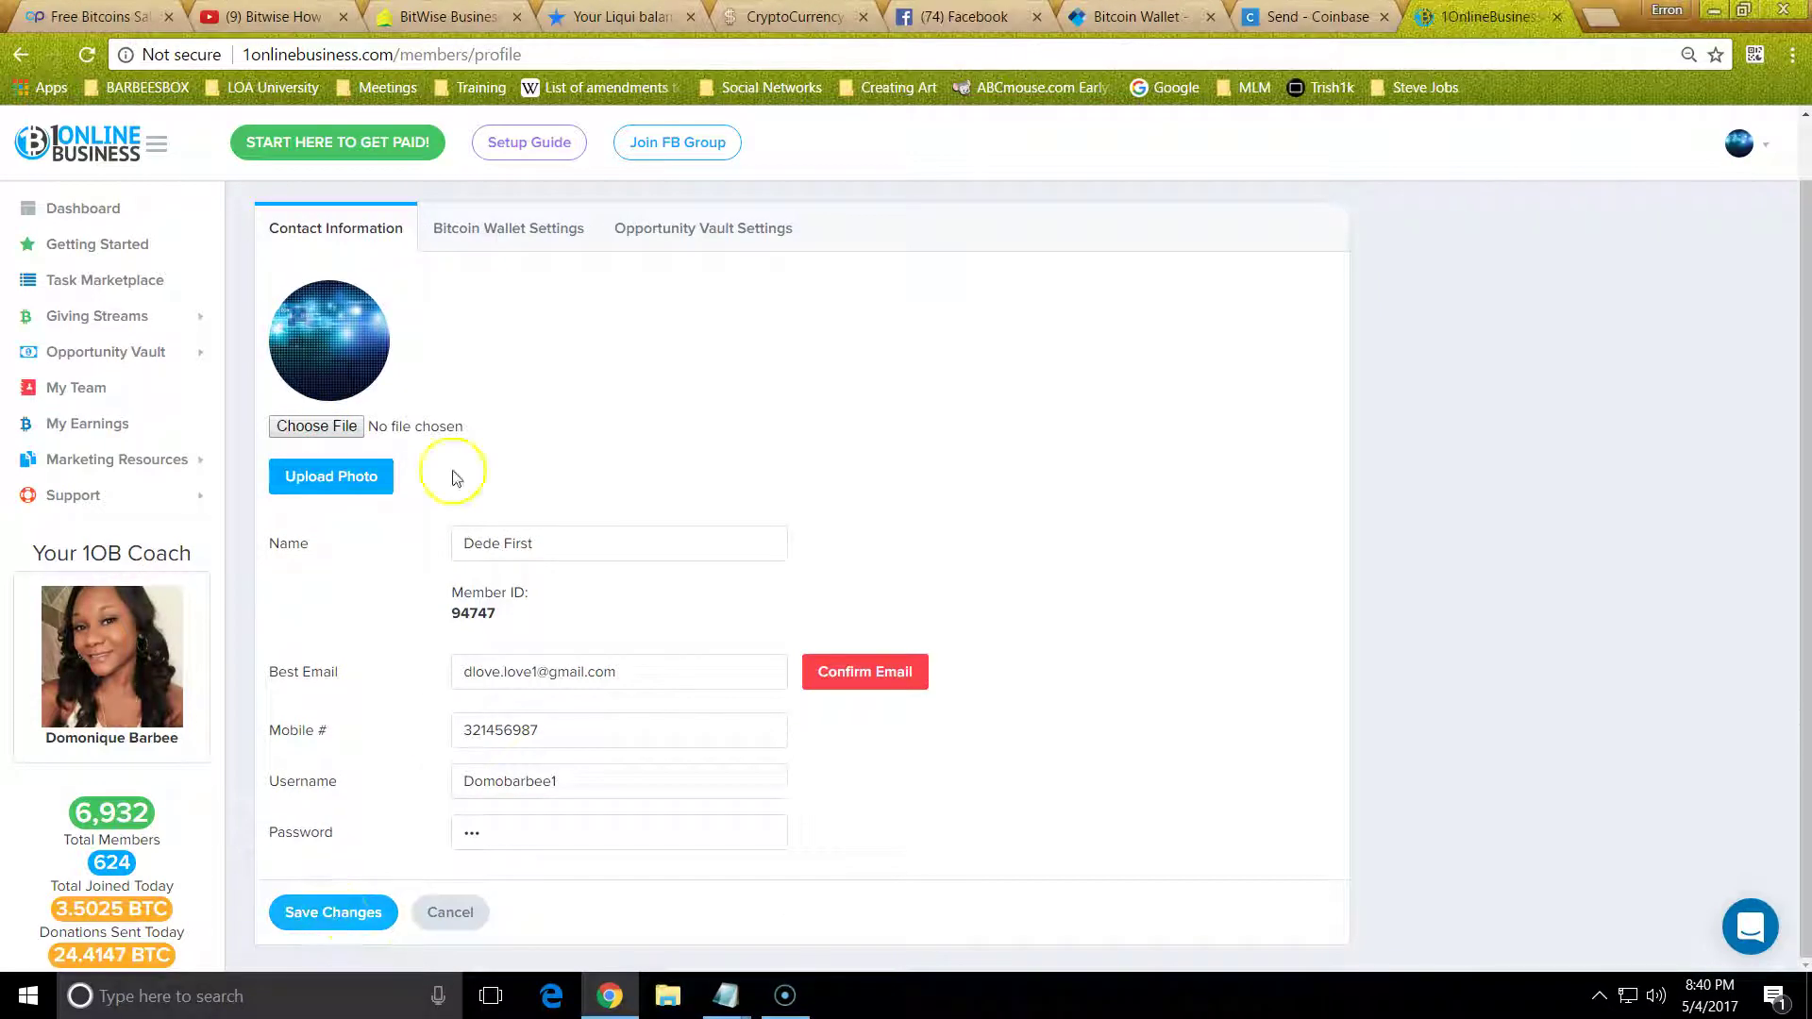
click(480, 228)
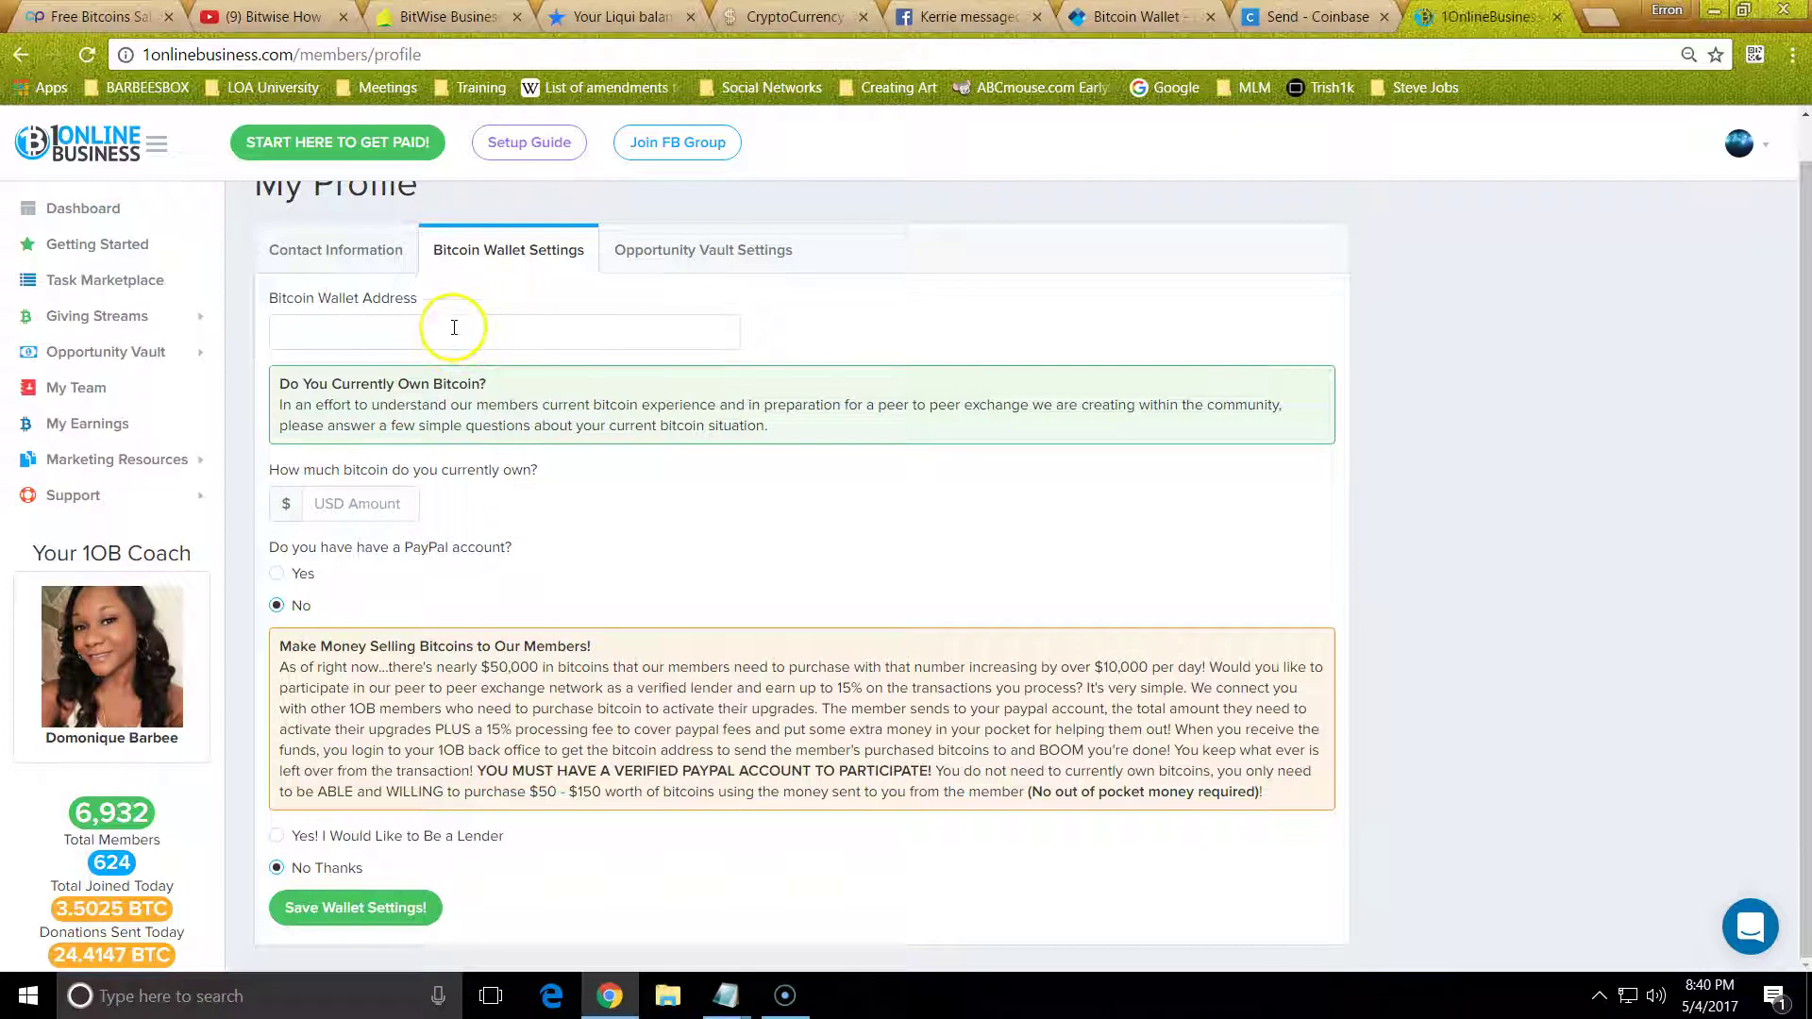
In Coinbase, view the BTC Wallet's address list and select the newest bitcoin address
click(1328, 19)
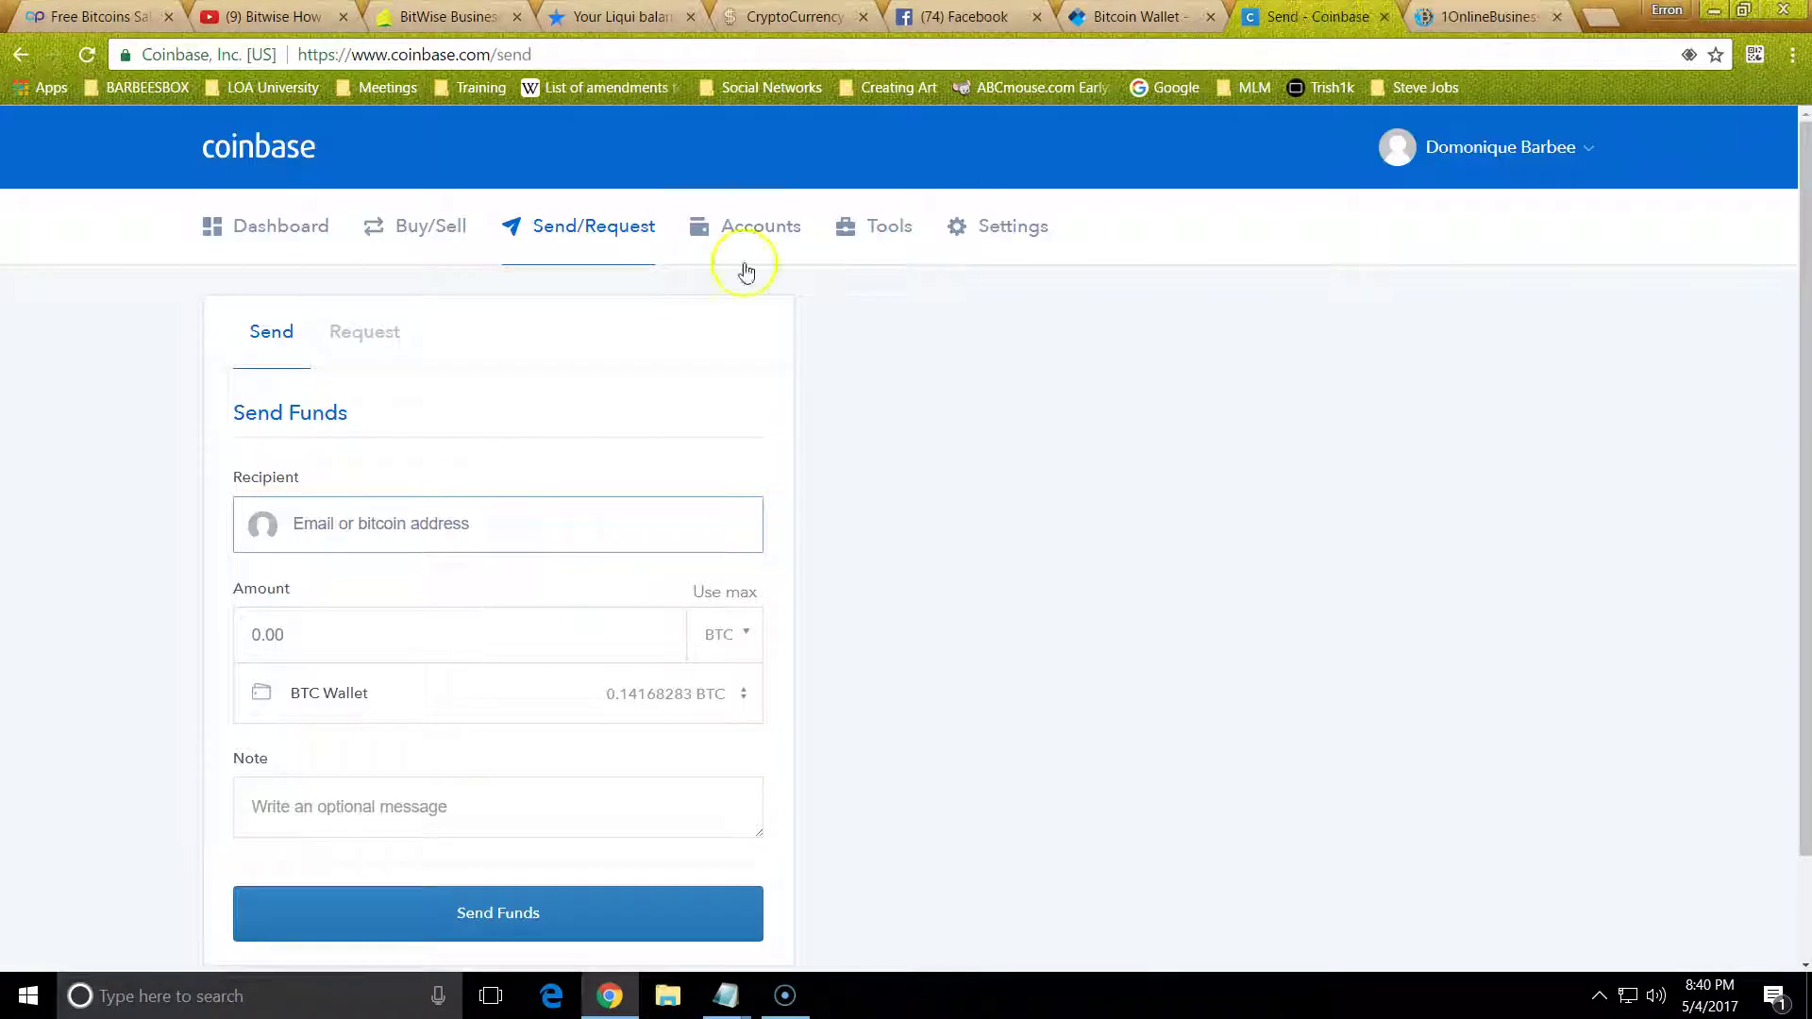
click(877, 247)
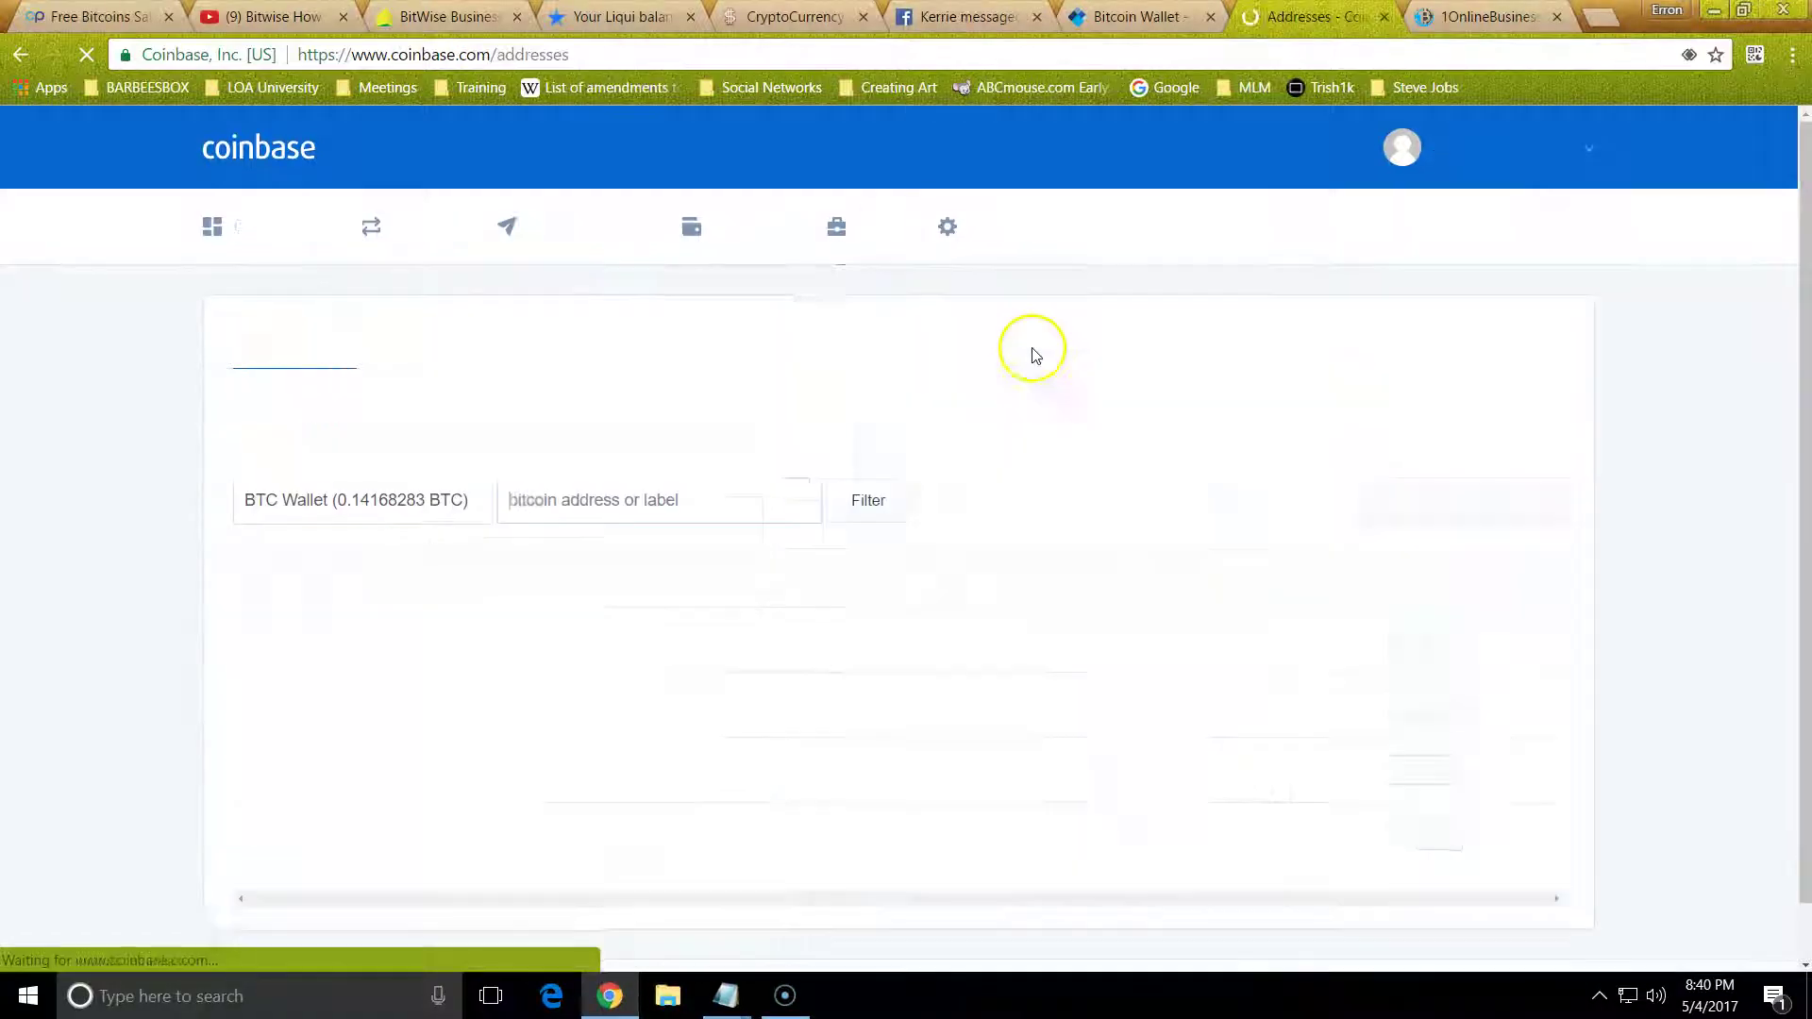
drag(587, 650, 243, 644)
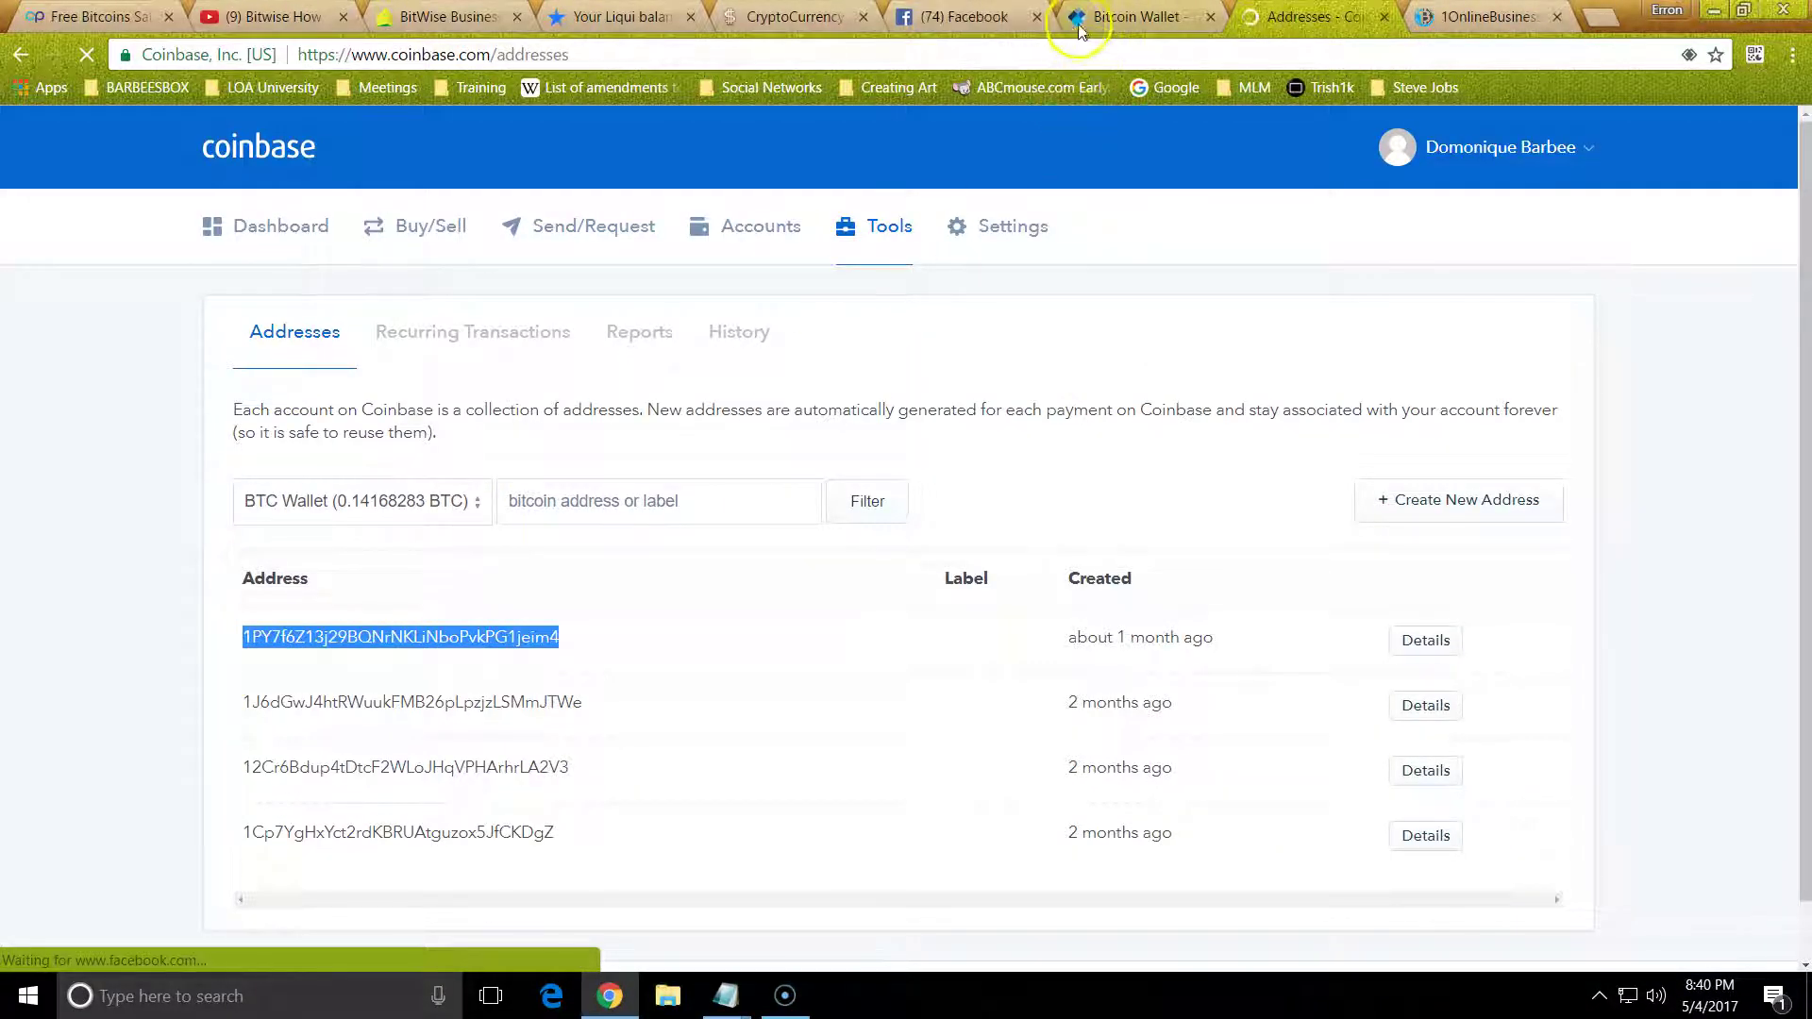
key(ctrl+shift+Tab)
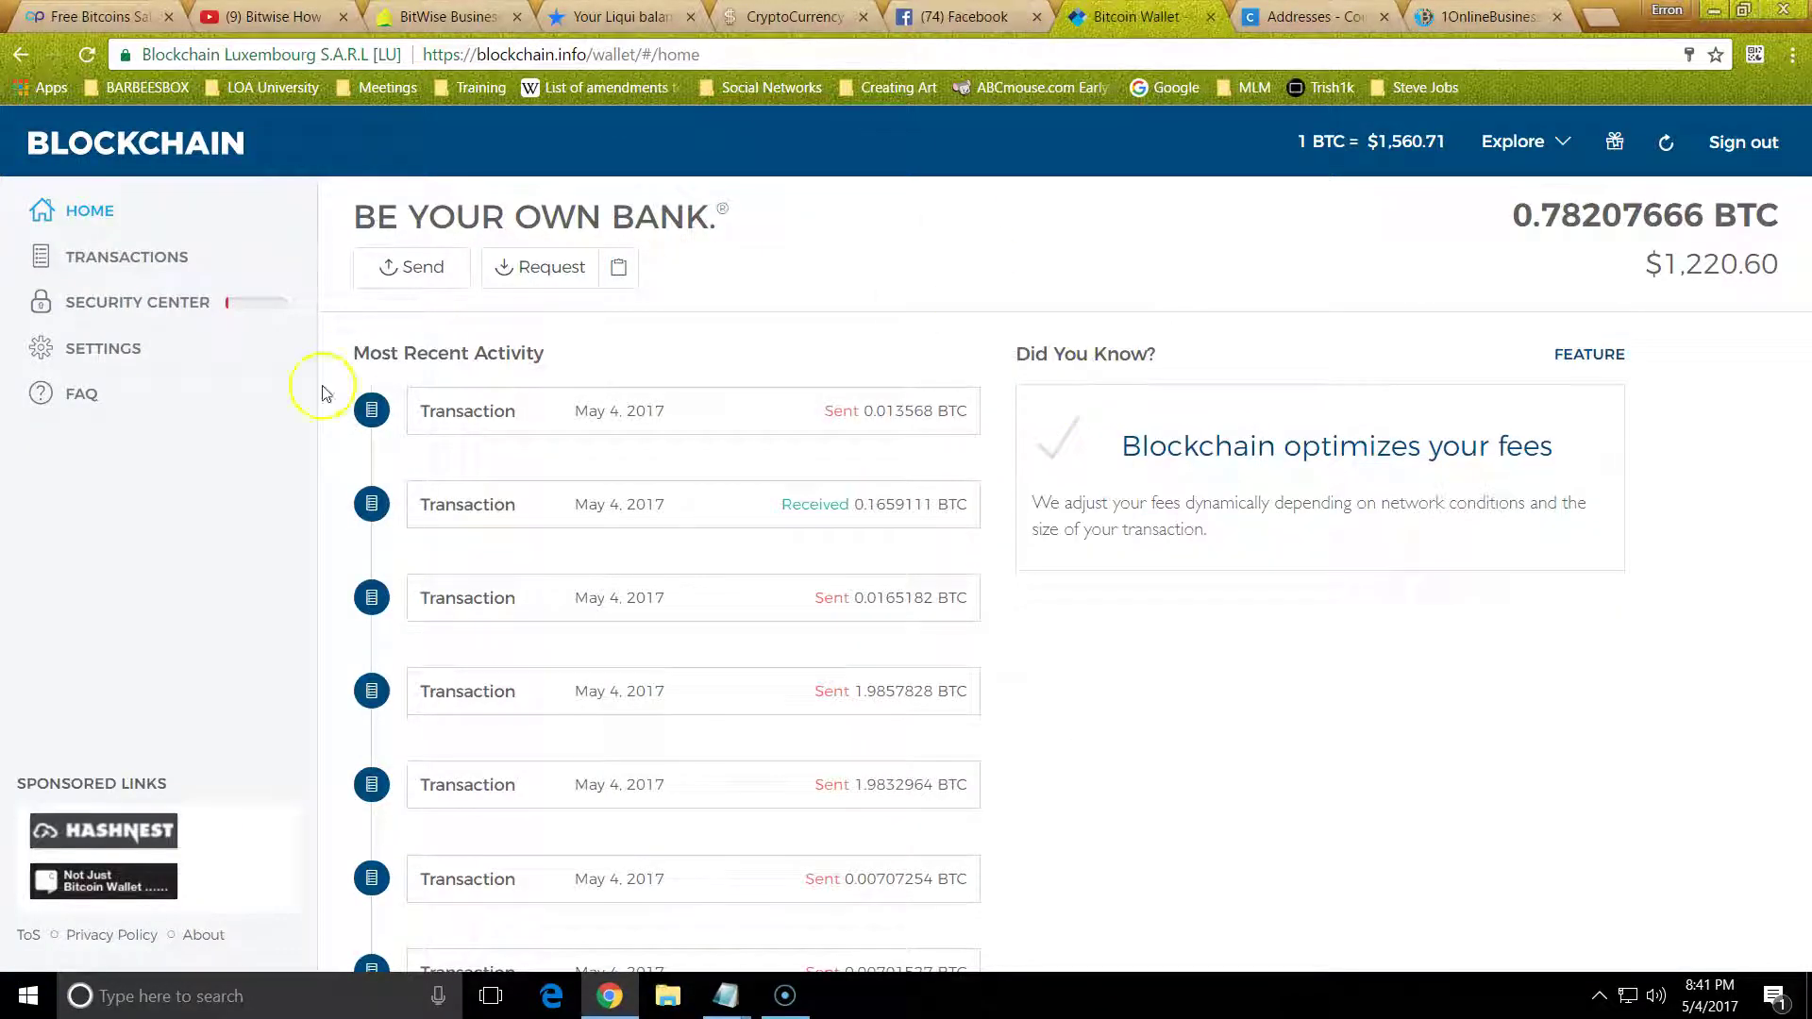
Open the Blockchain wallet's Request dialog and select its receiving address
click(517, 269)
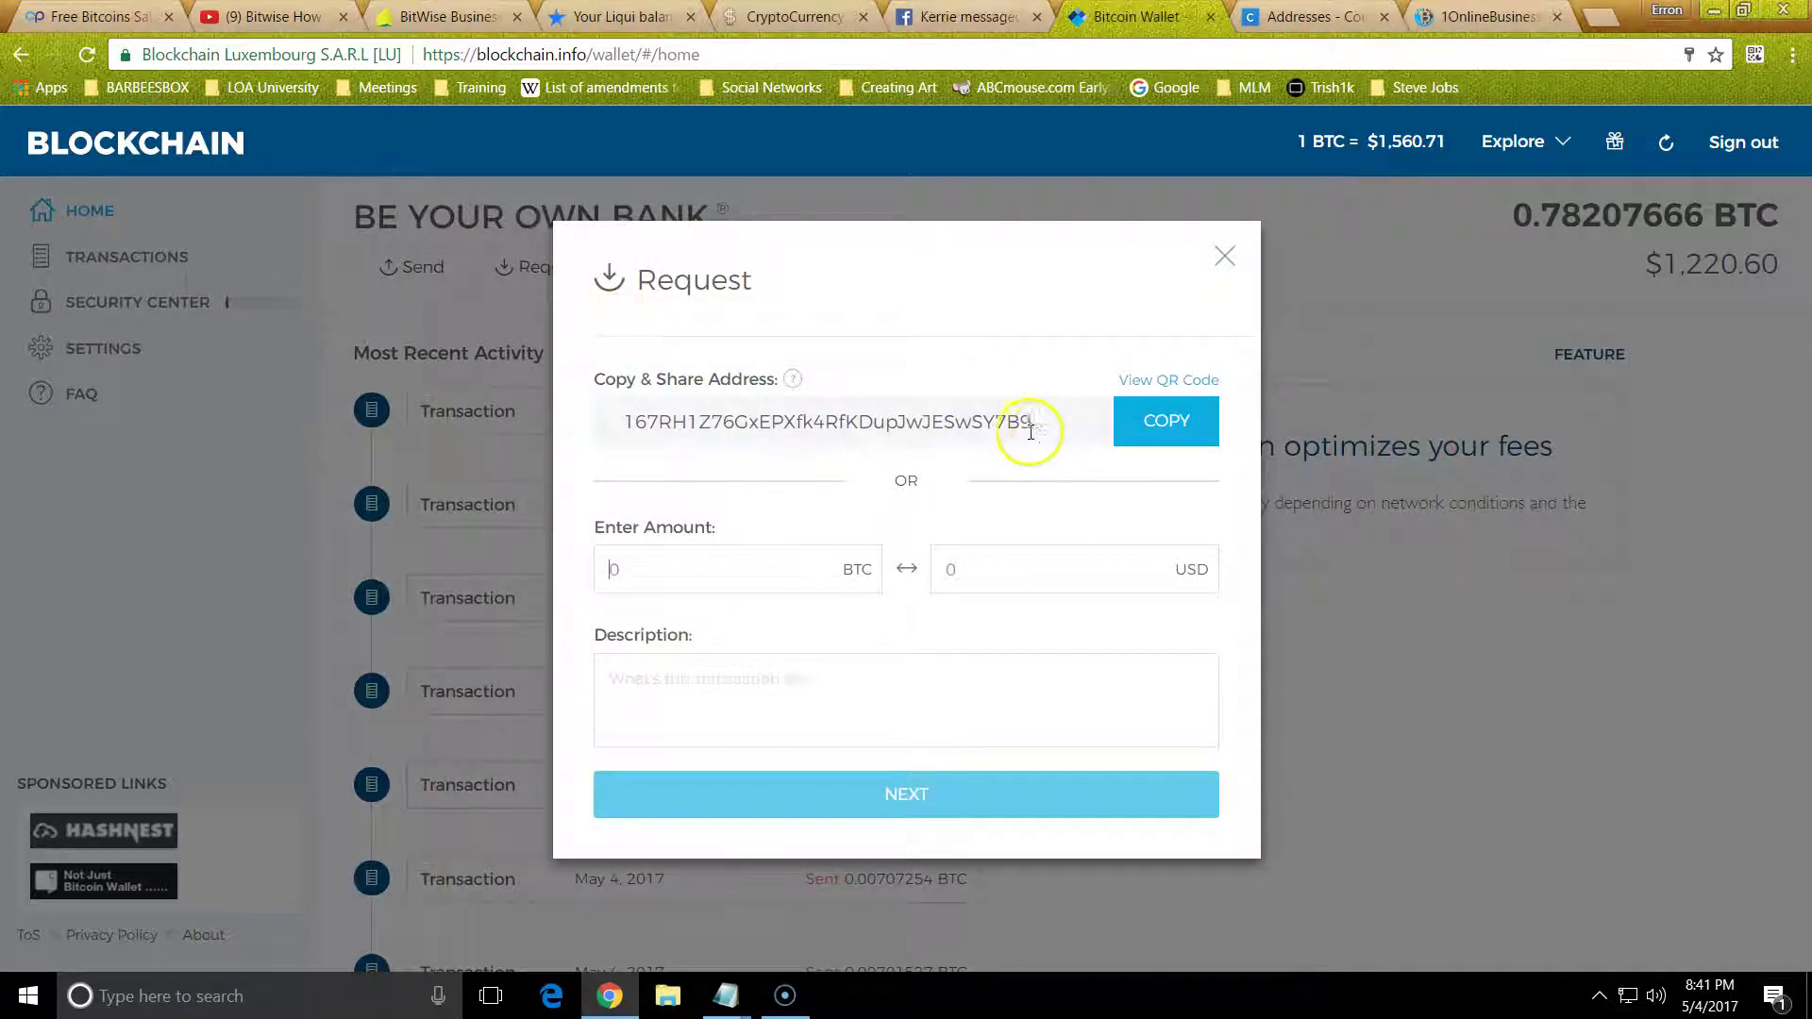
drag(1038, 425, 621, 439)
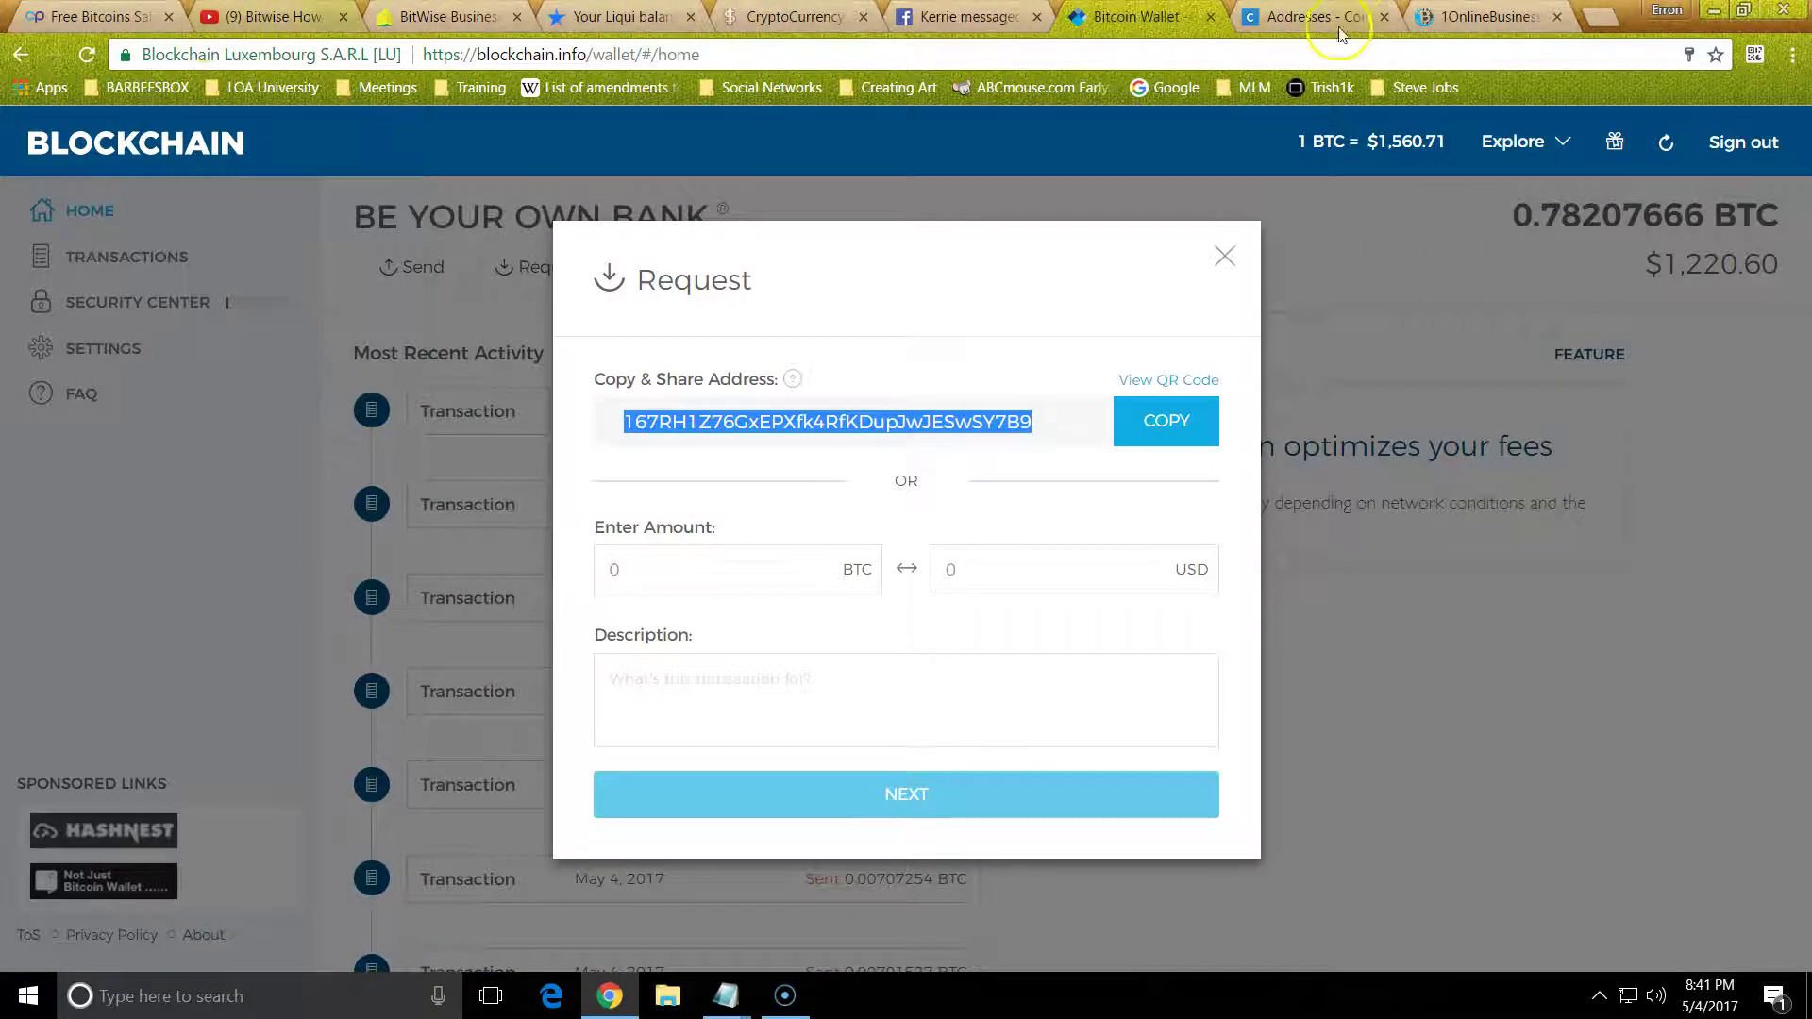
click(1477, 21)
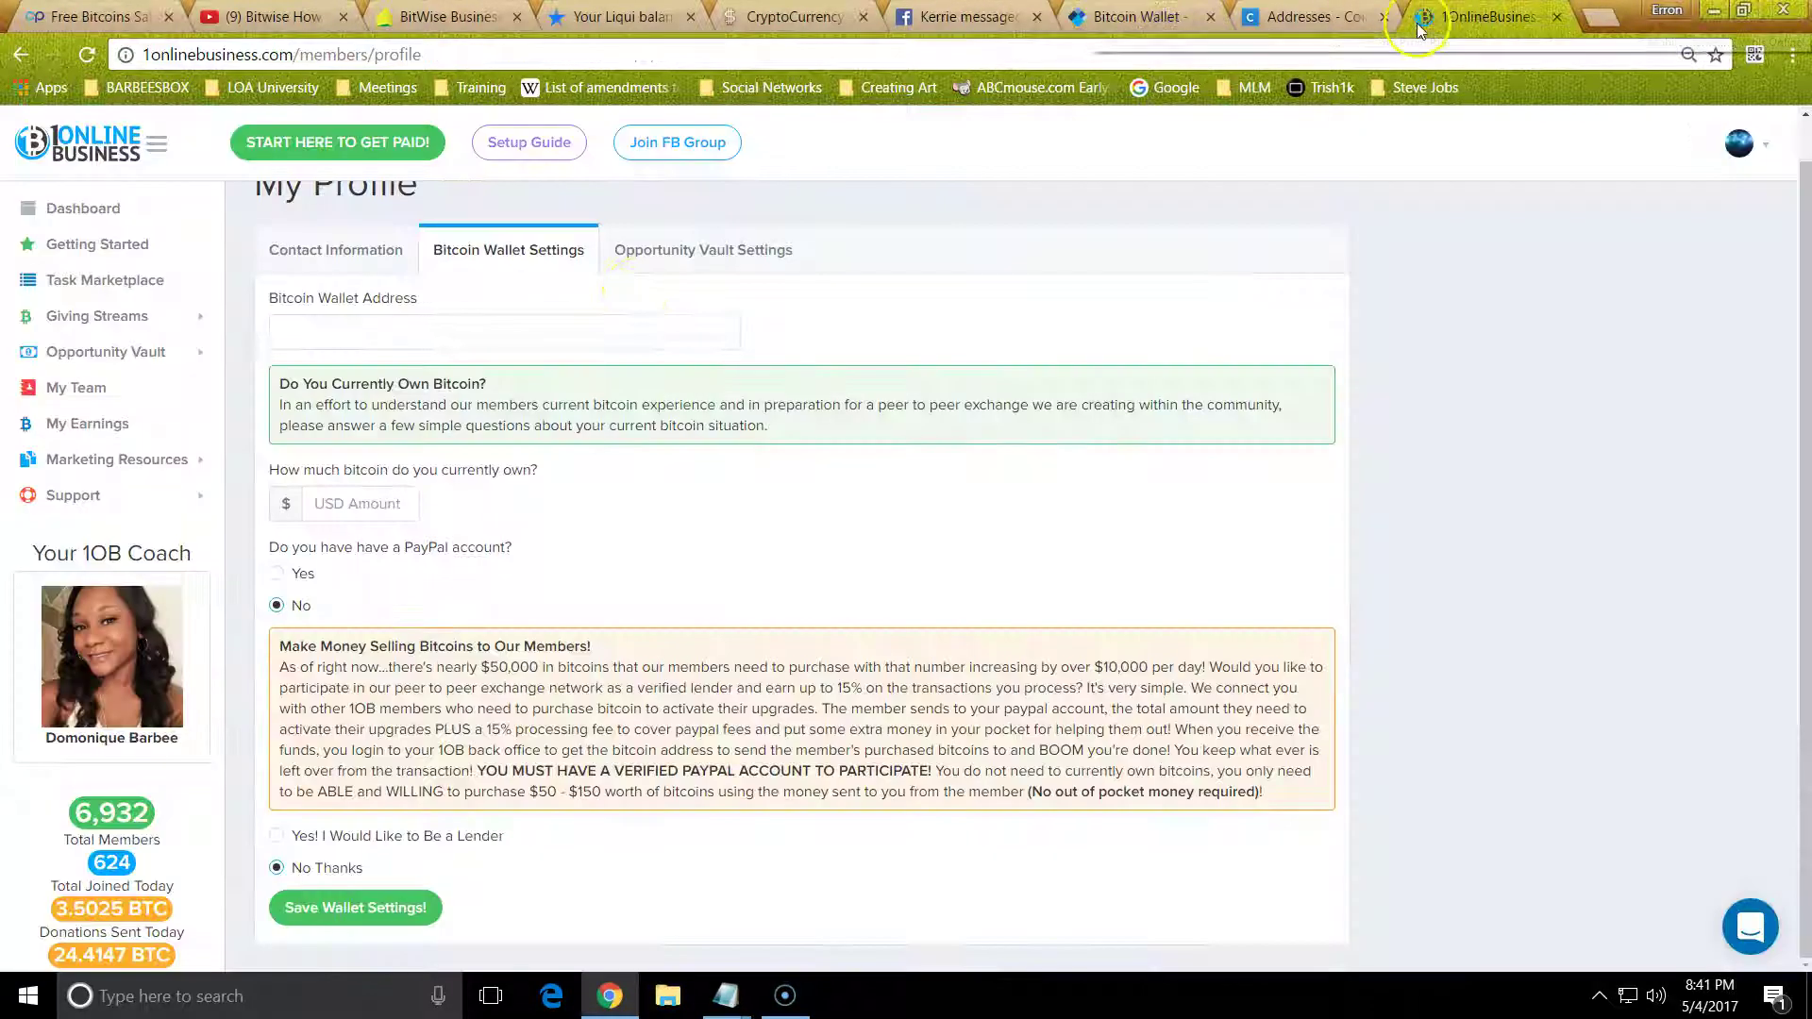
right_click(495, 334)
click(621, 477)
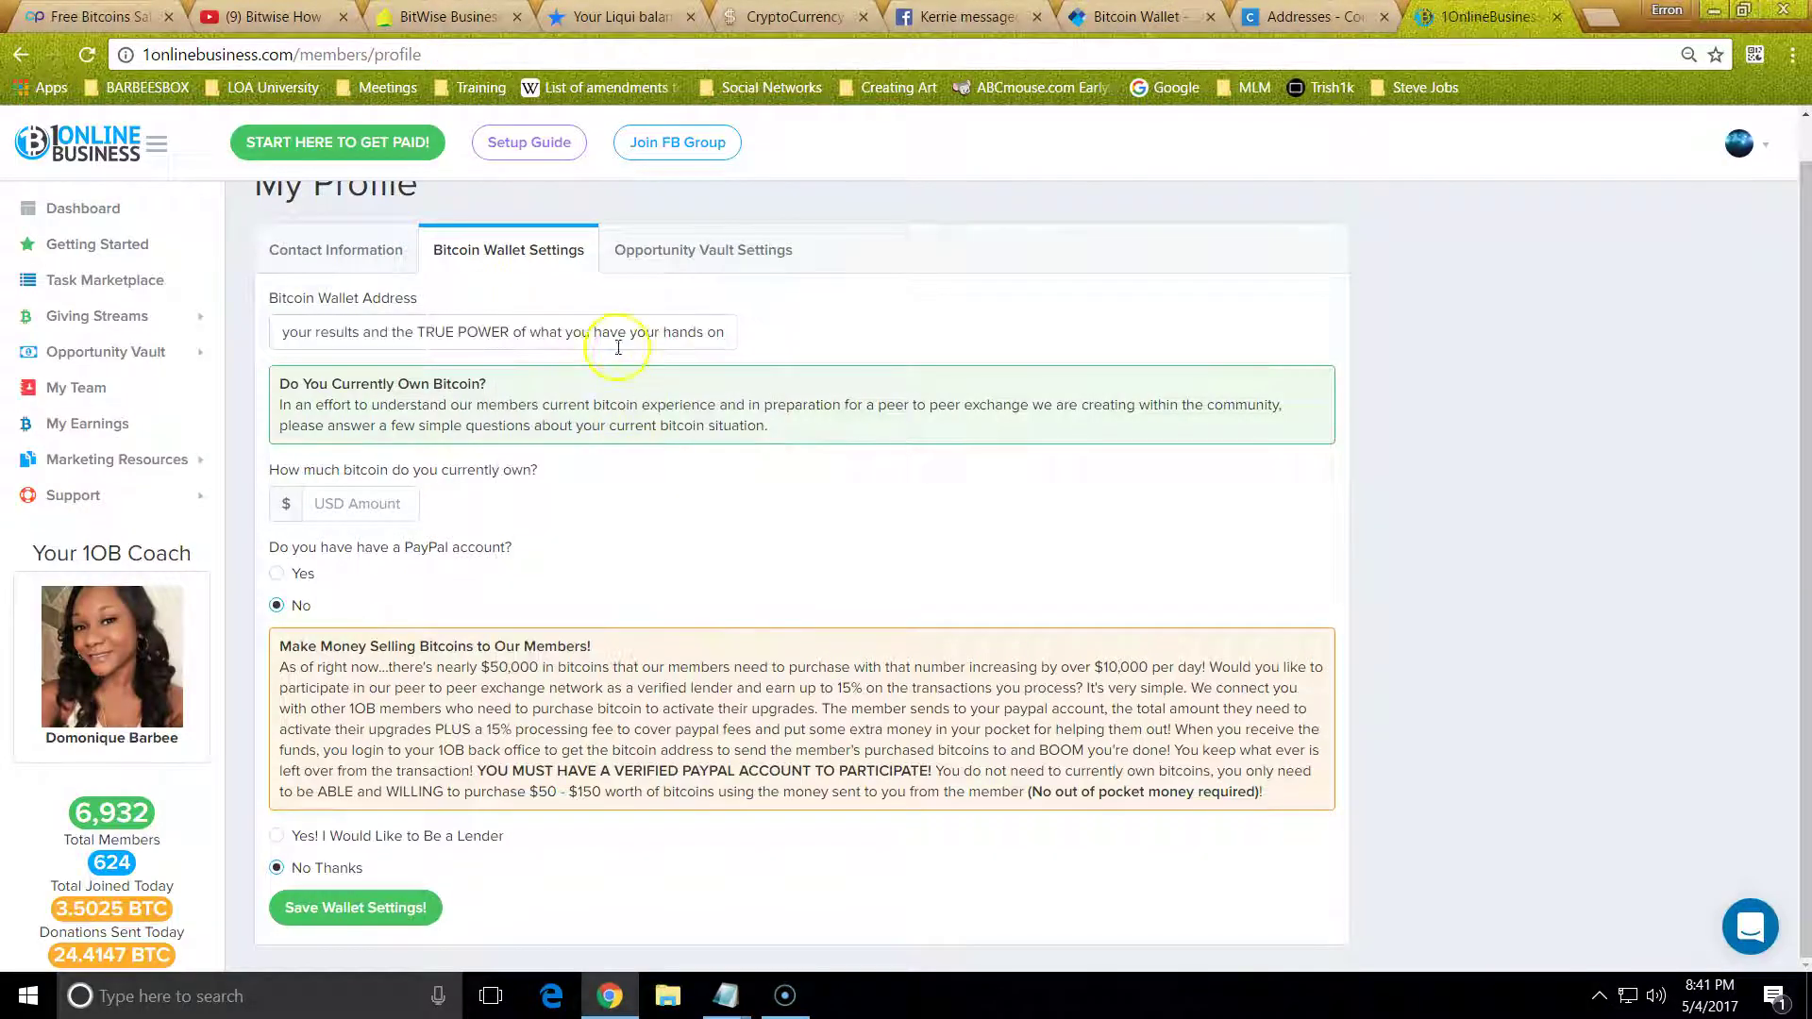
drag(737, 336, 193, 342)
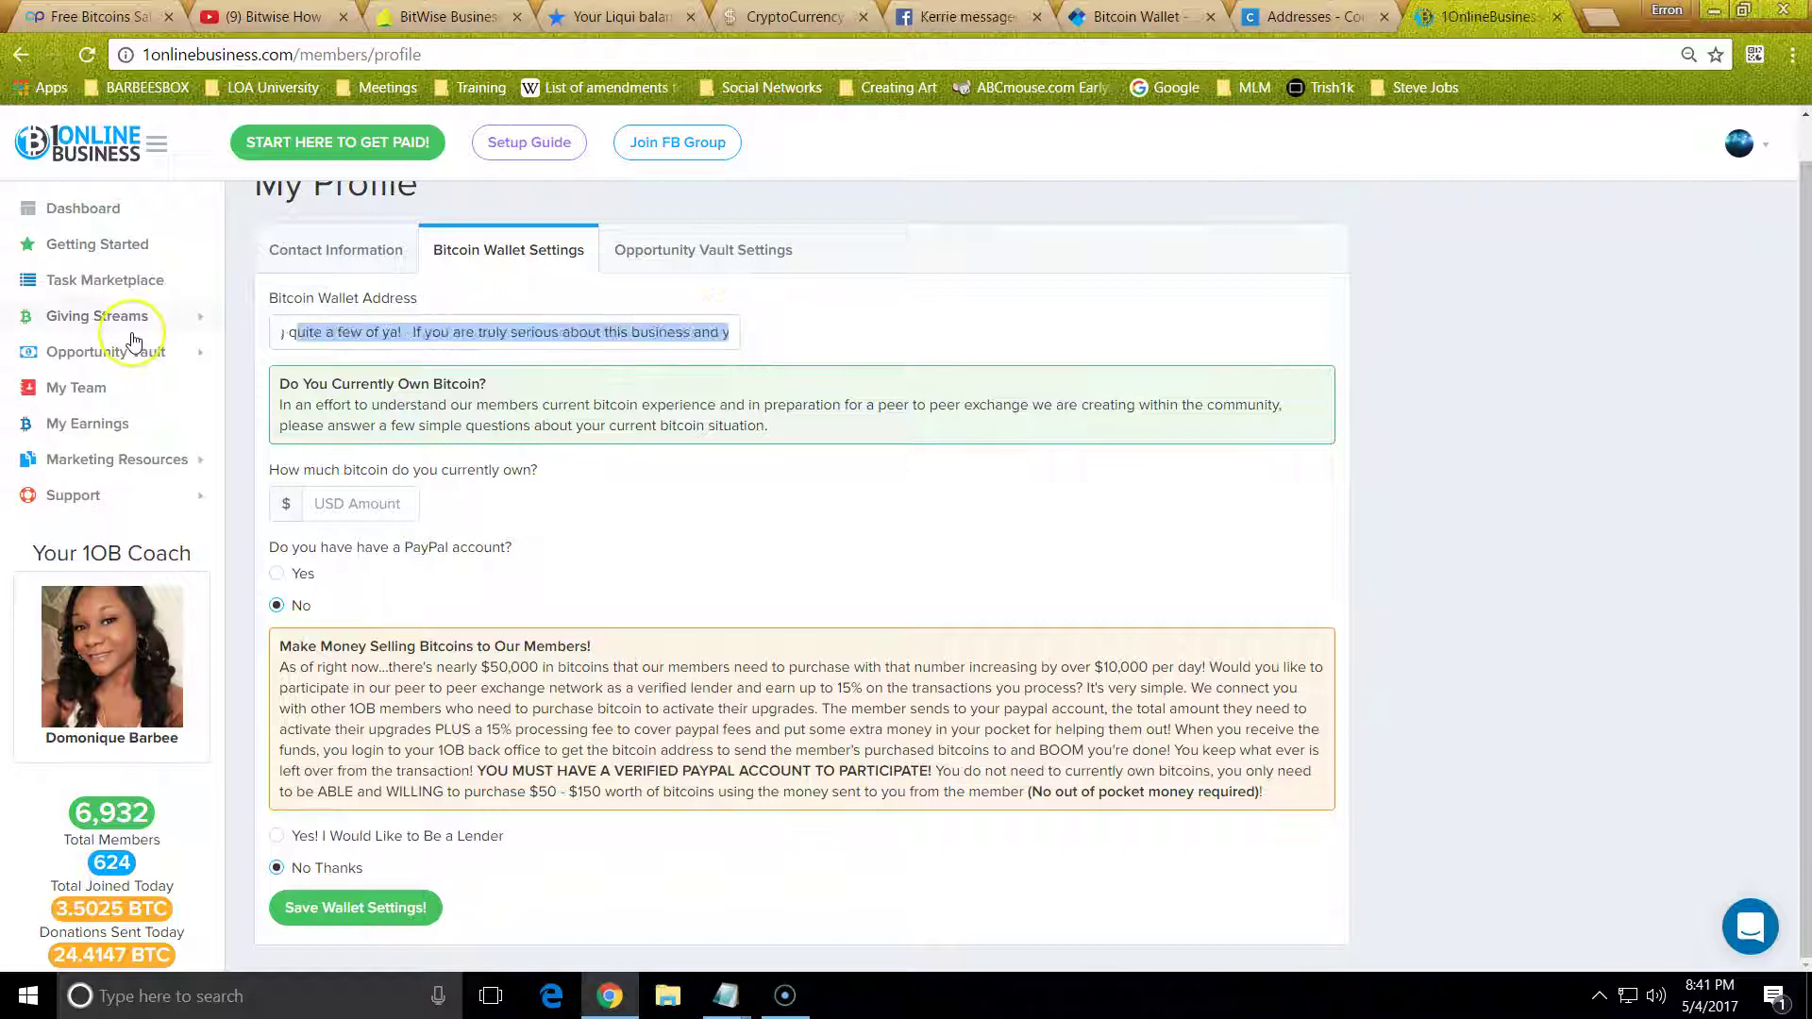
key(Left)
key(Left)
key(Left)
key(Left)
key(Left)
key(Left)
key(Left)
key(Left)
key(Left)
key(Left)
key(Left)
key(Left)
key(Left)
key(Left)
key(Left)
key(Left)
key(Left)
key(Left)
key(Left)
key(Left)
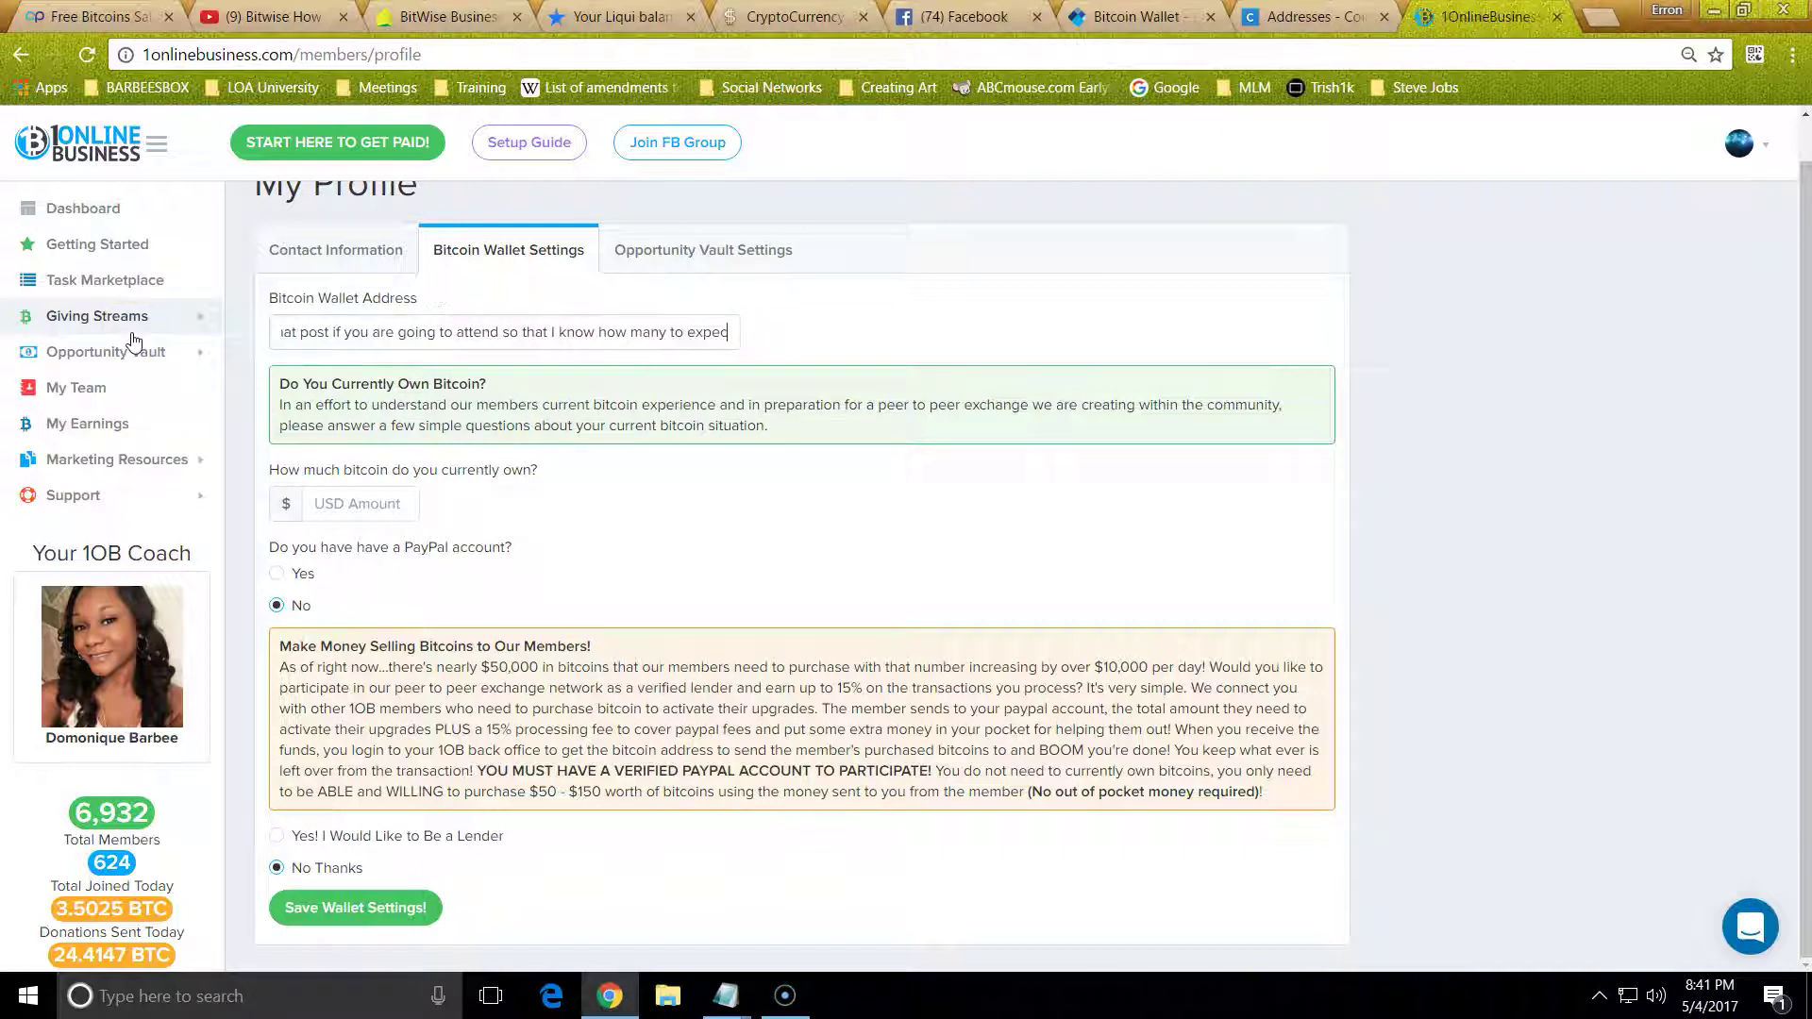
triple_click(725, 332)
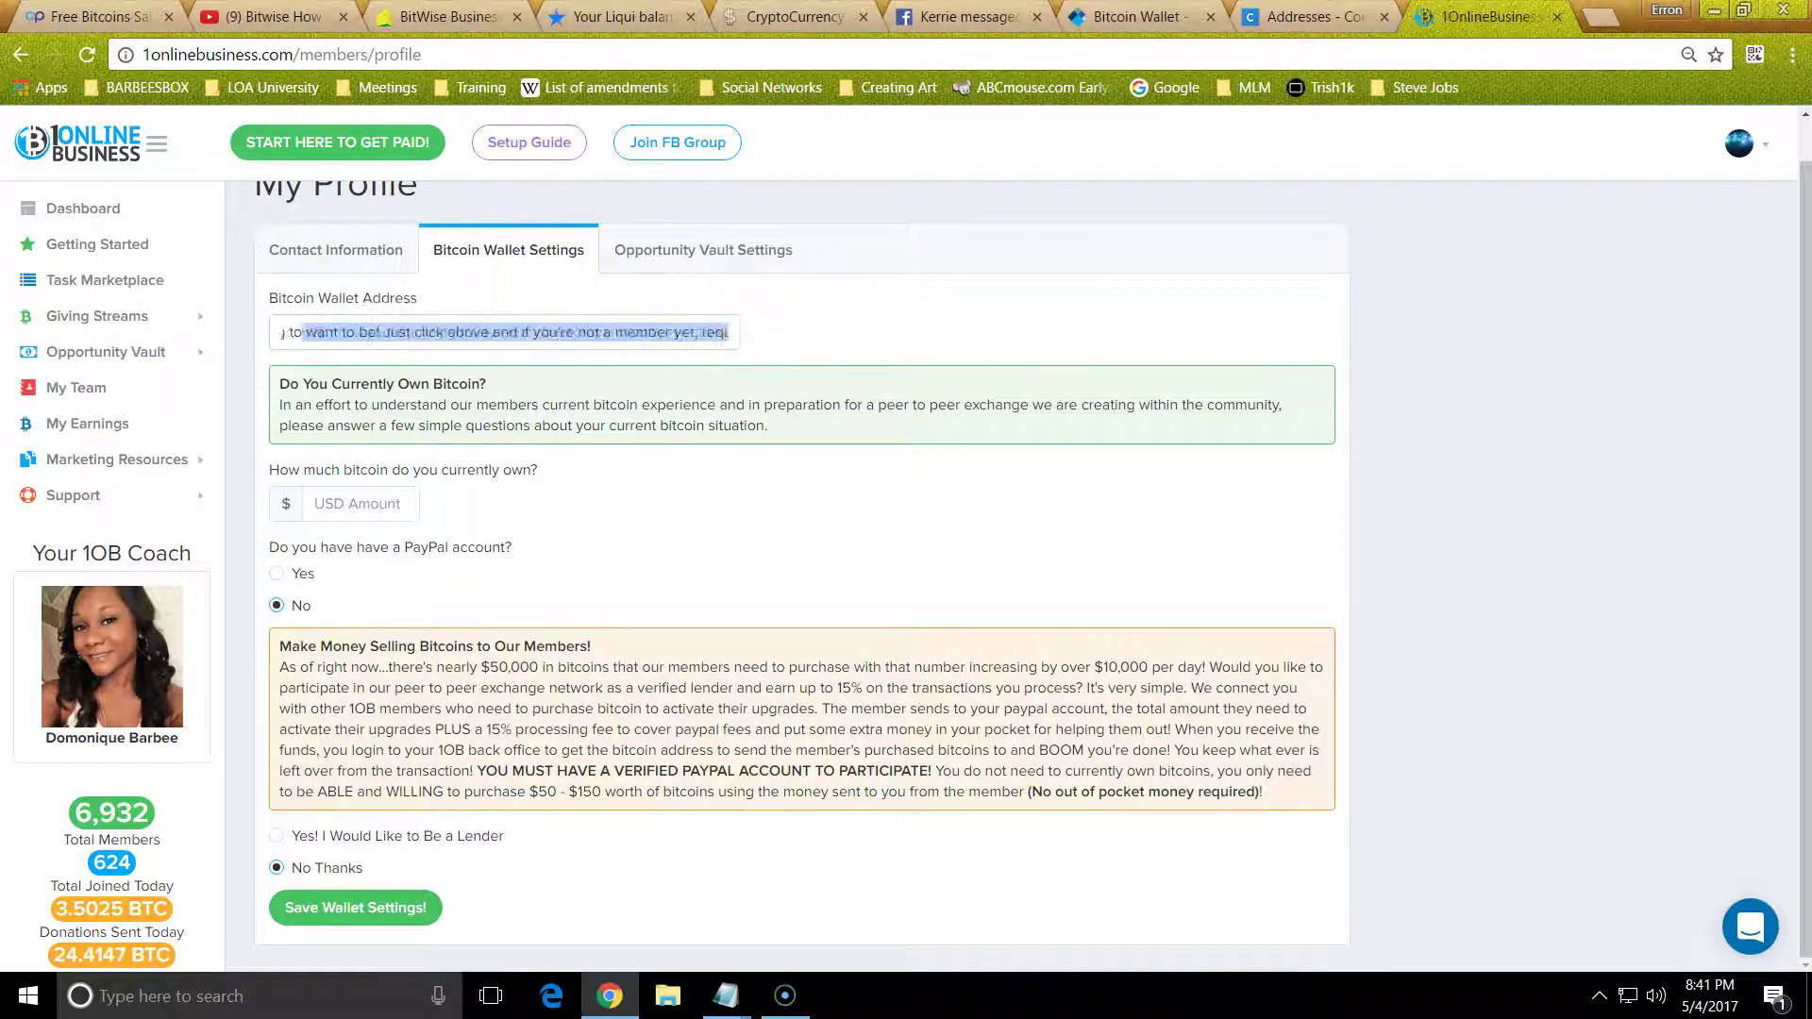
key(BackSpace)
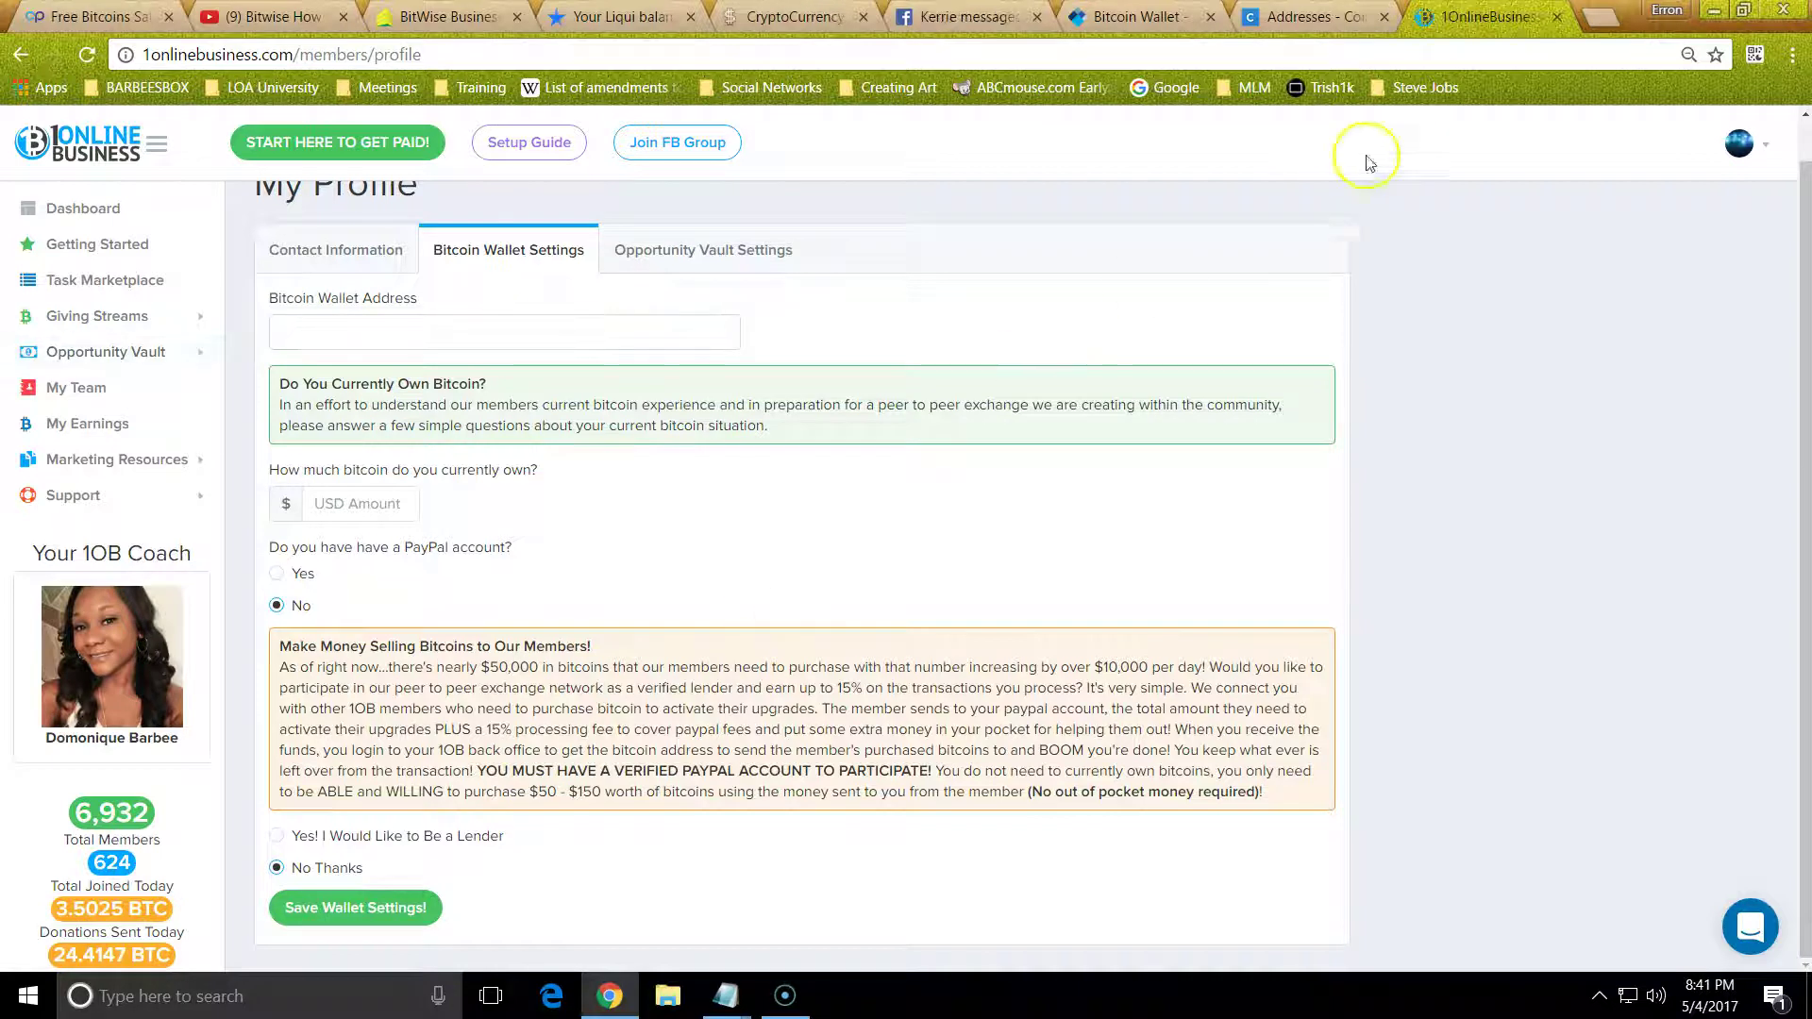
Copy the Blockchain receiving address, paste it into the profile's wallet field, and save
click(1137, 16)
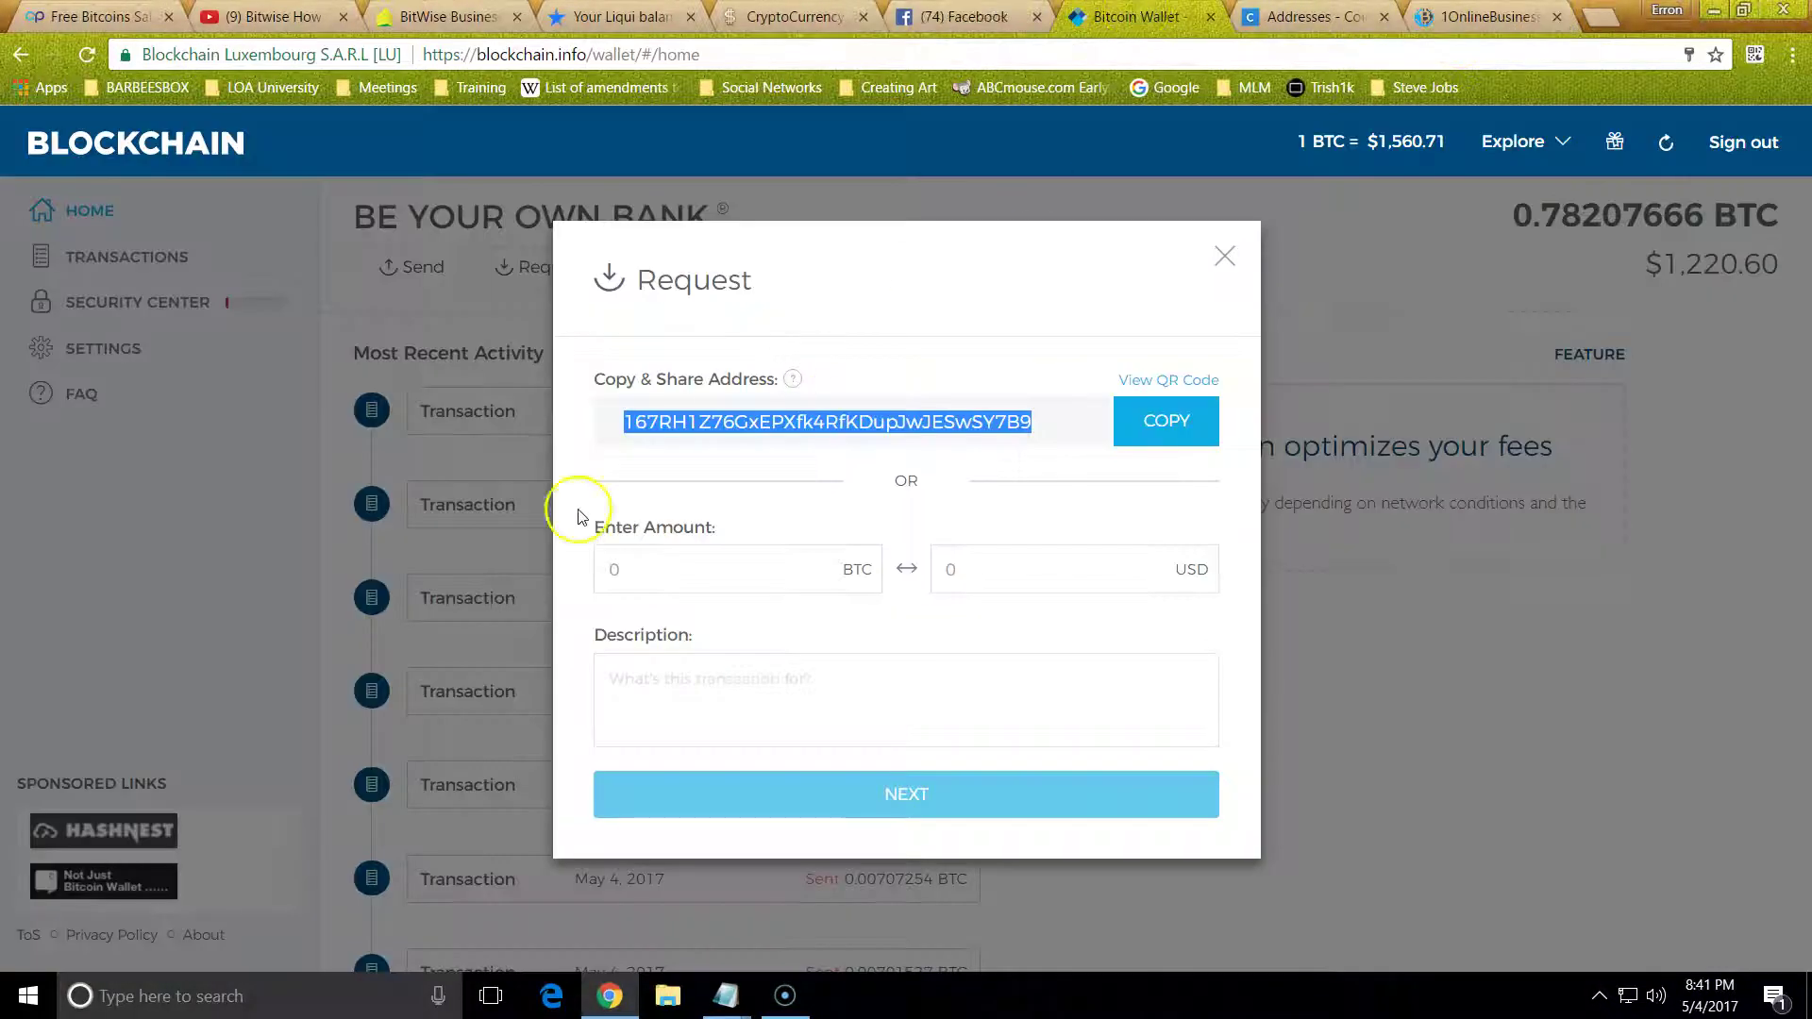
click(1173, 424)
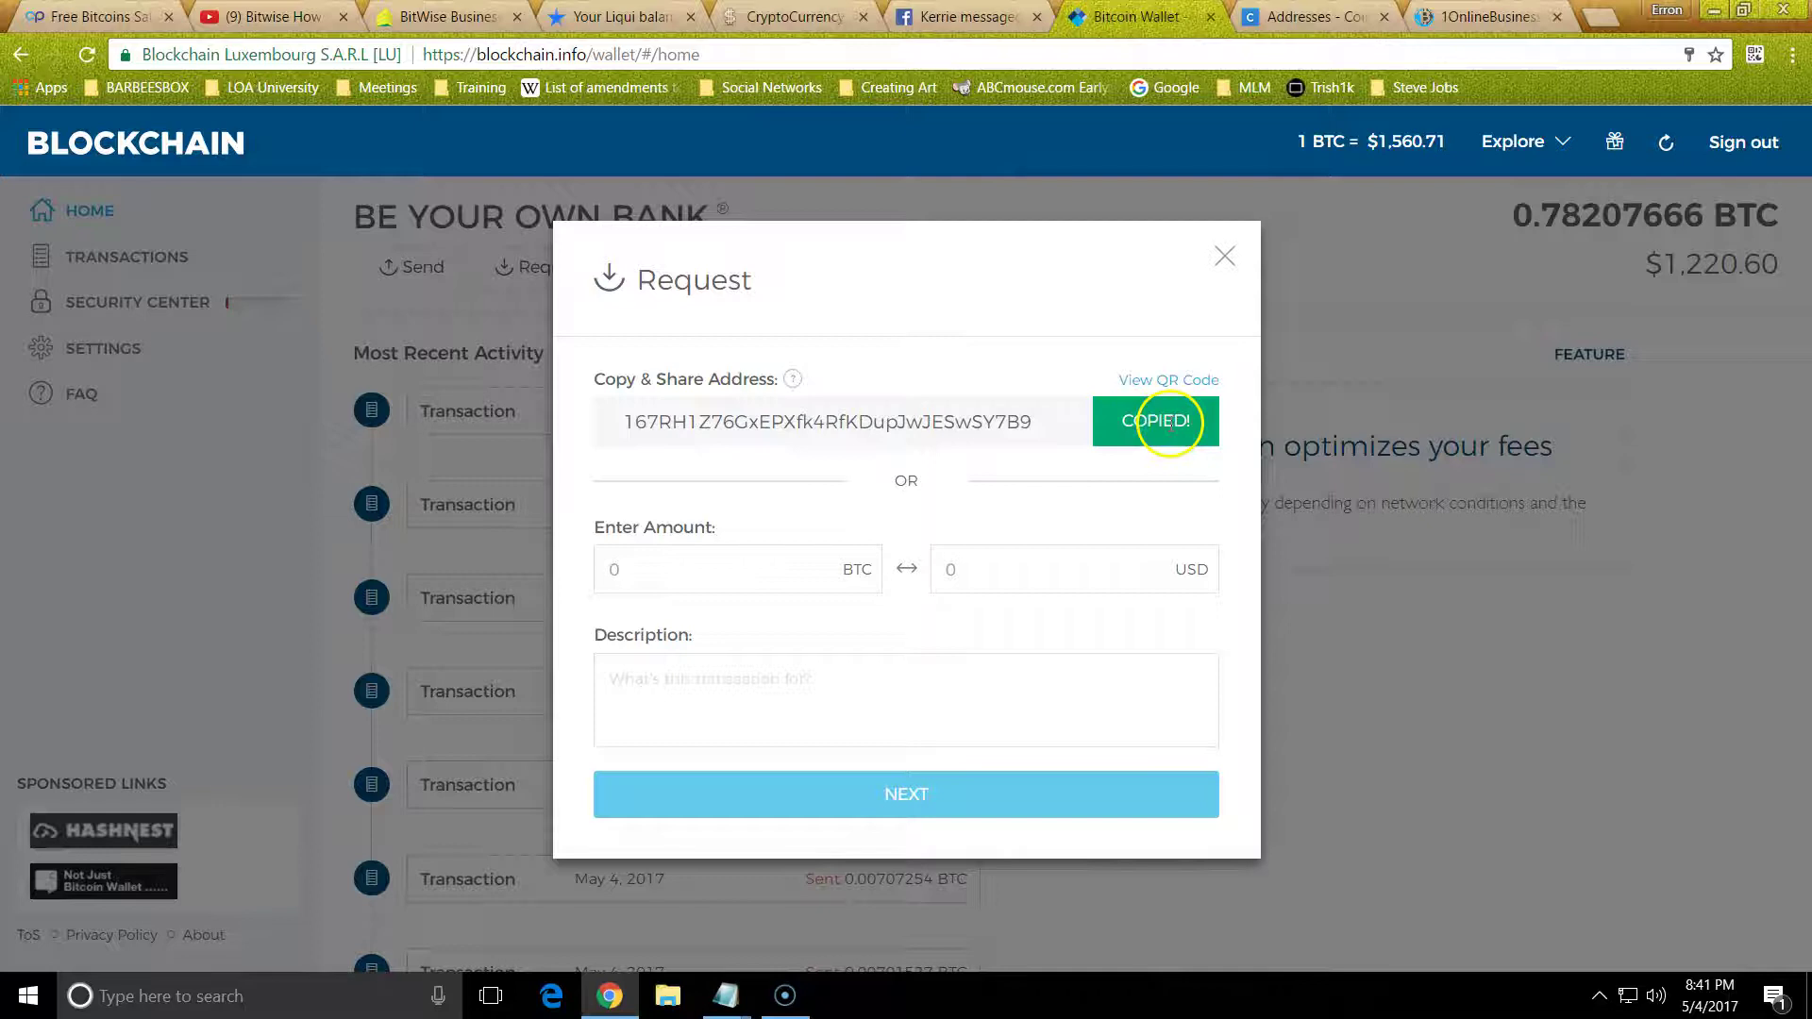
click(1525, 18)
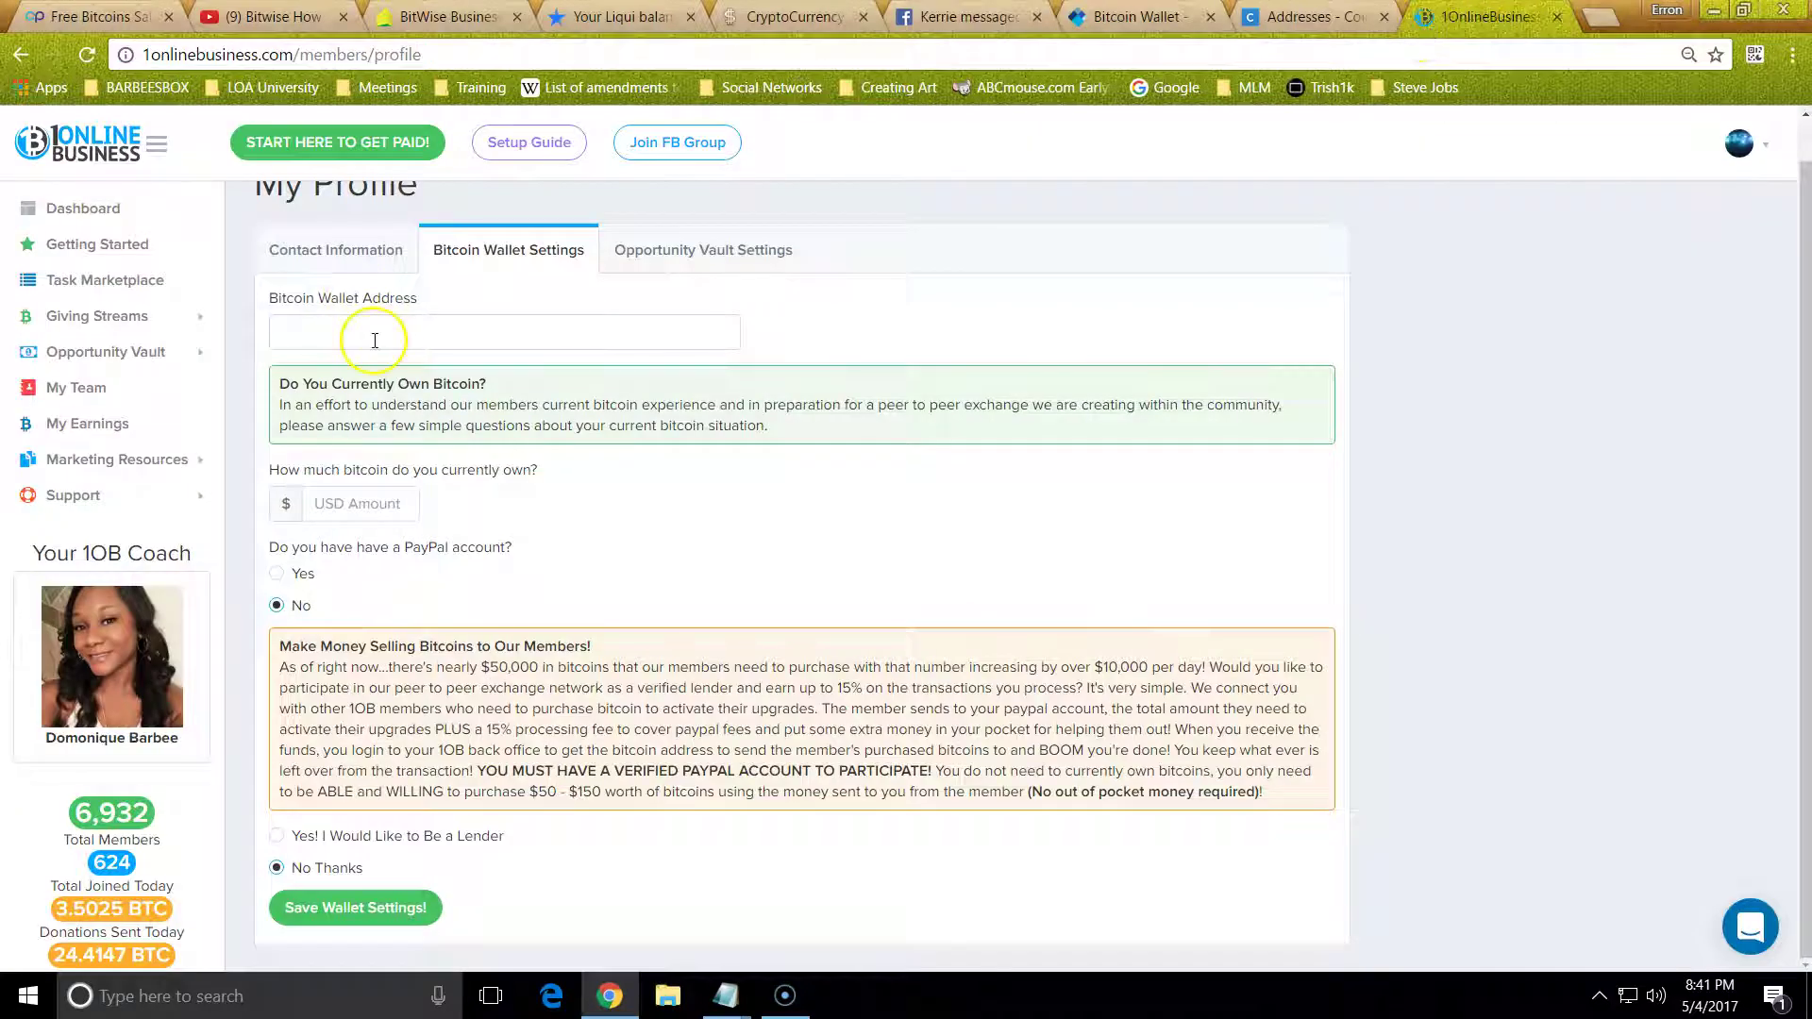
right_click(375, 341)
click(478, 479)
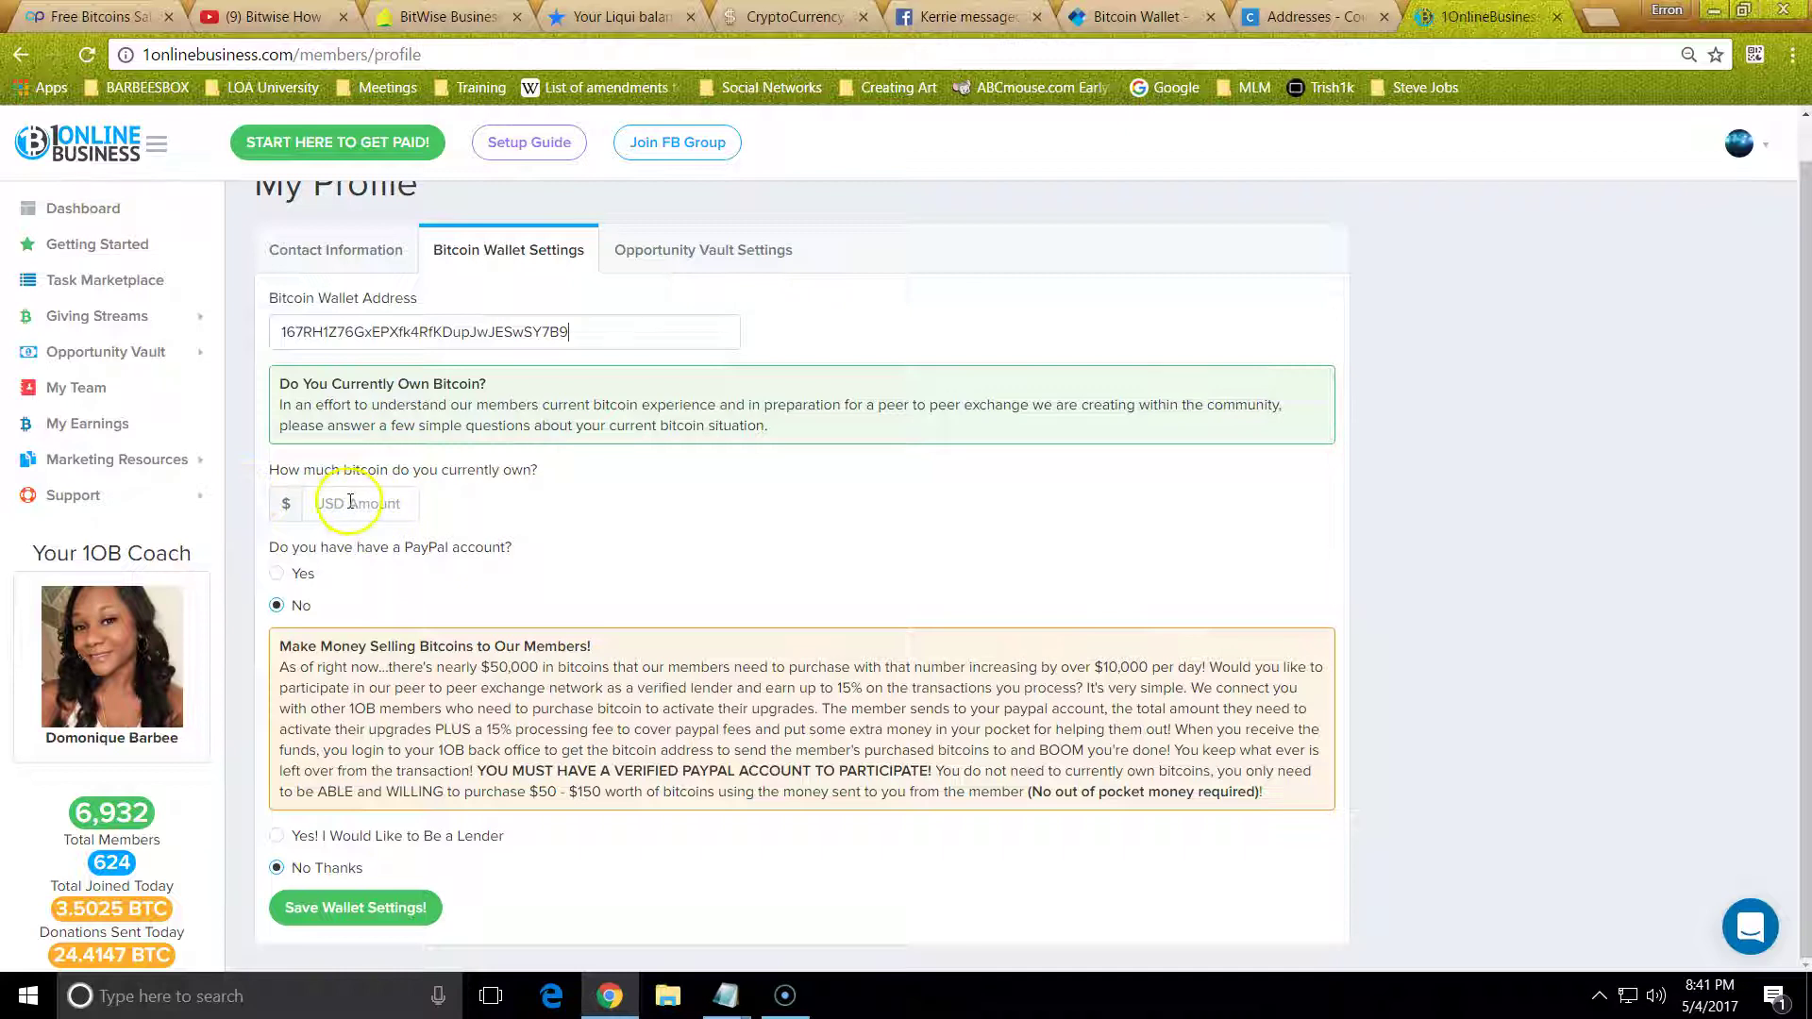
click(405, 907)
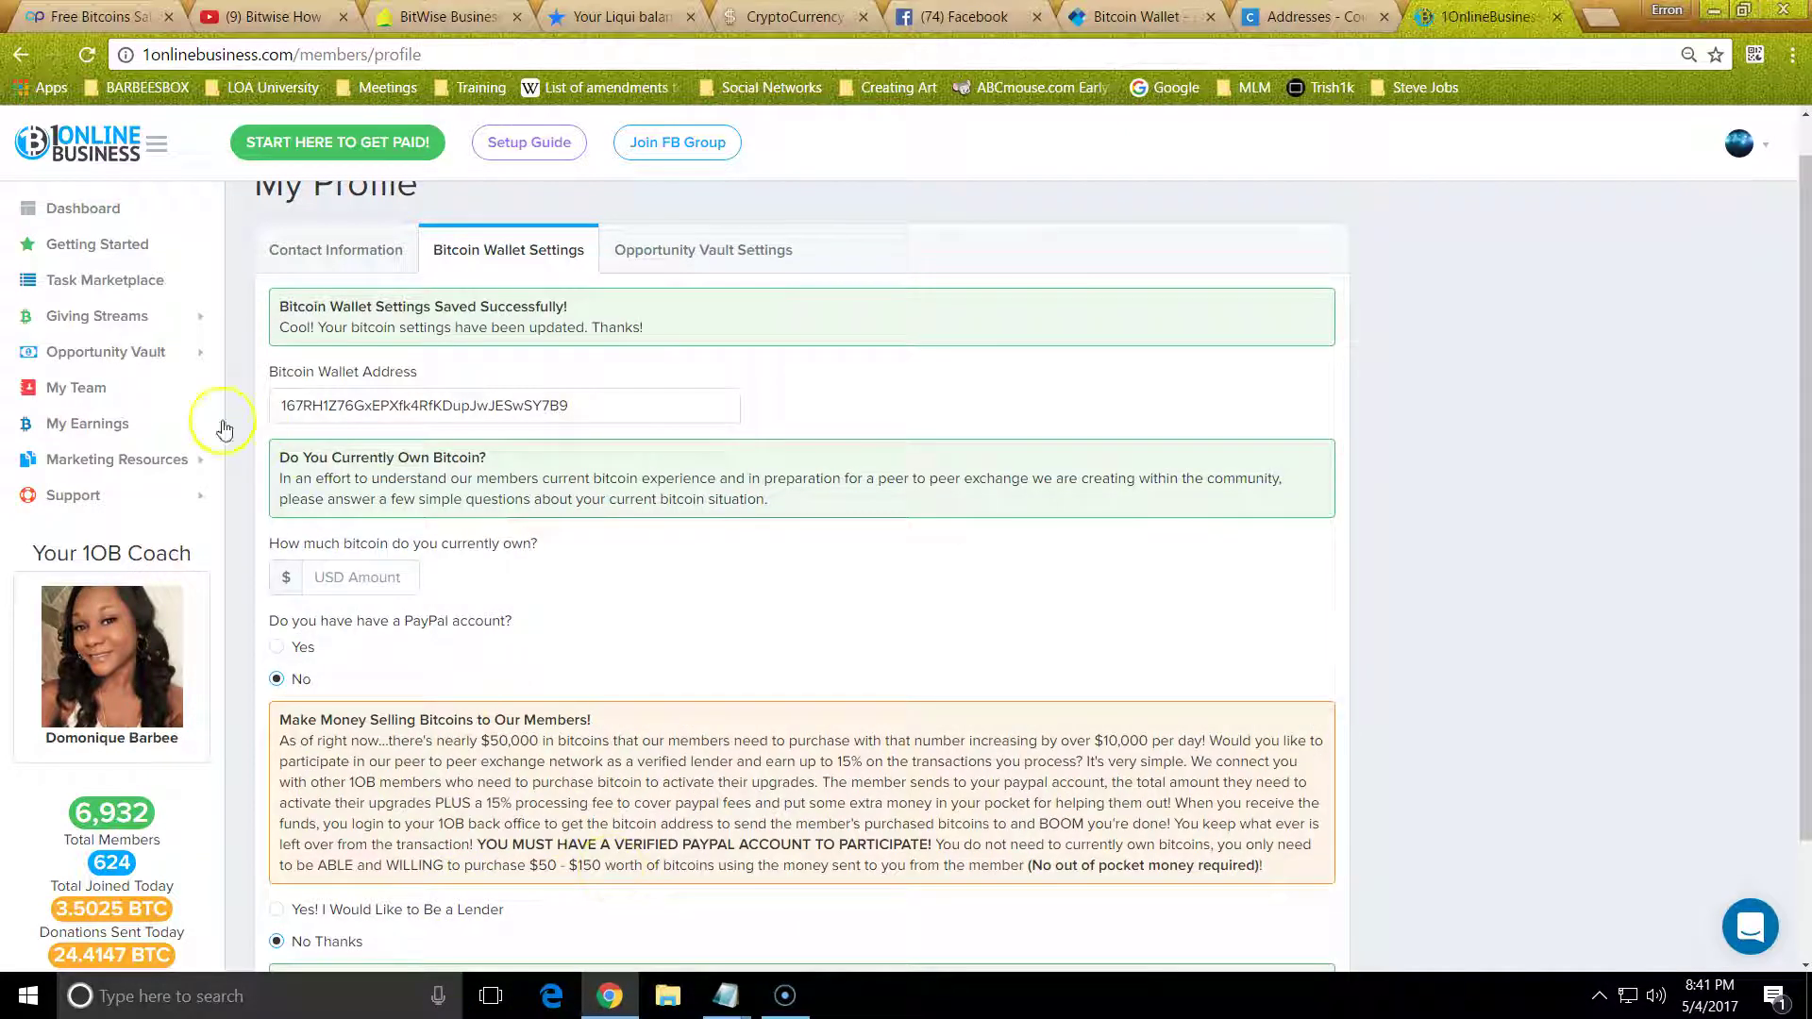
Open Giving Streams > Prosperity Tree, join the matrix, and start paying the $10 platform access fee
click(91, 318)
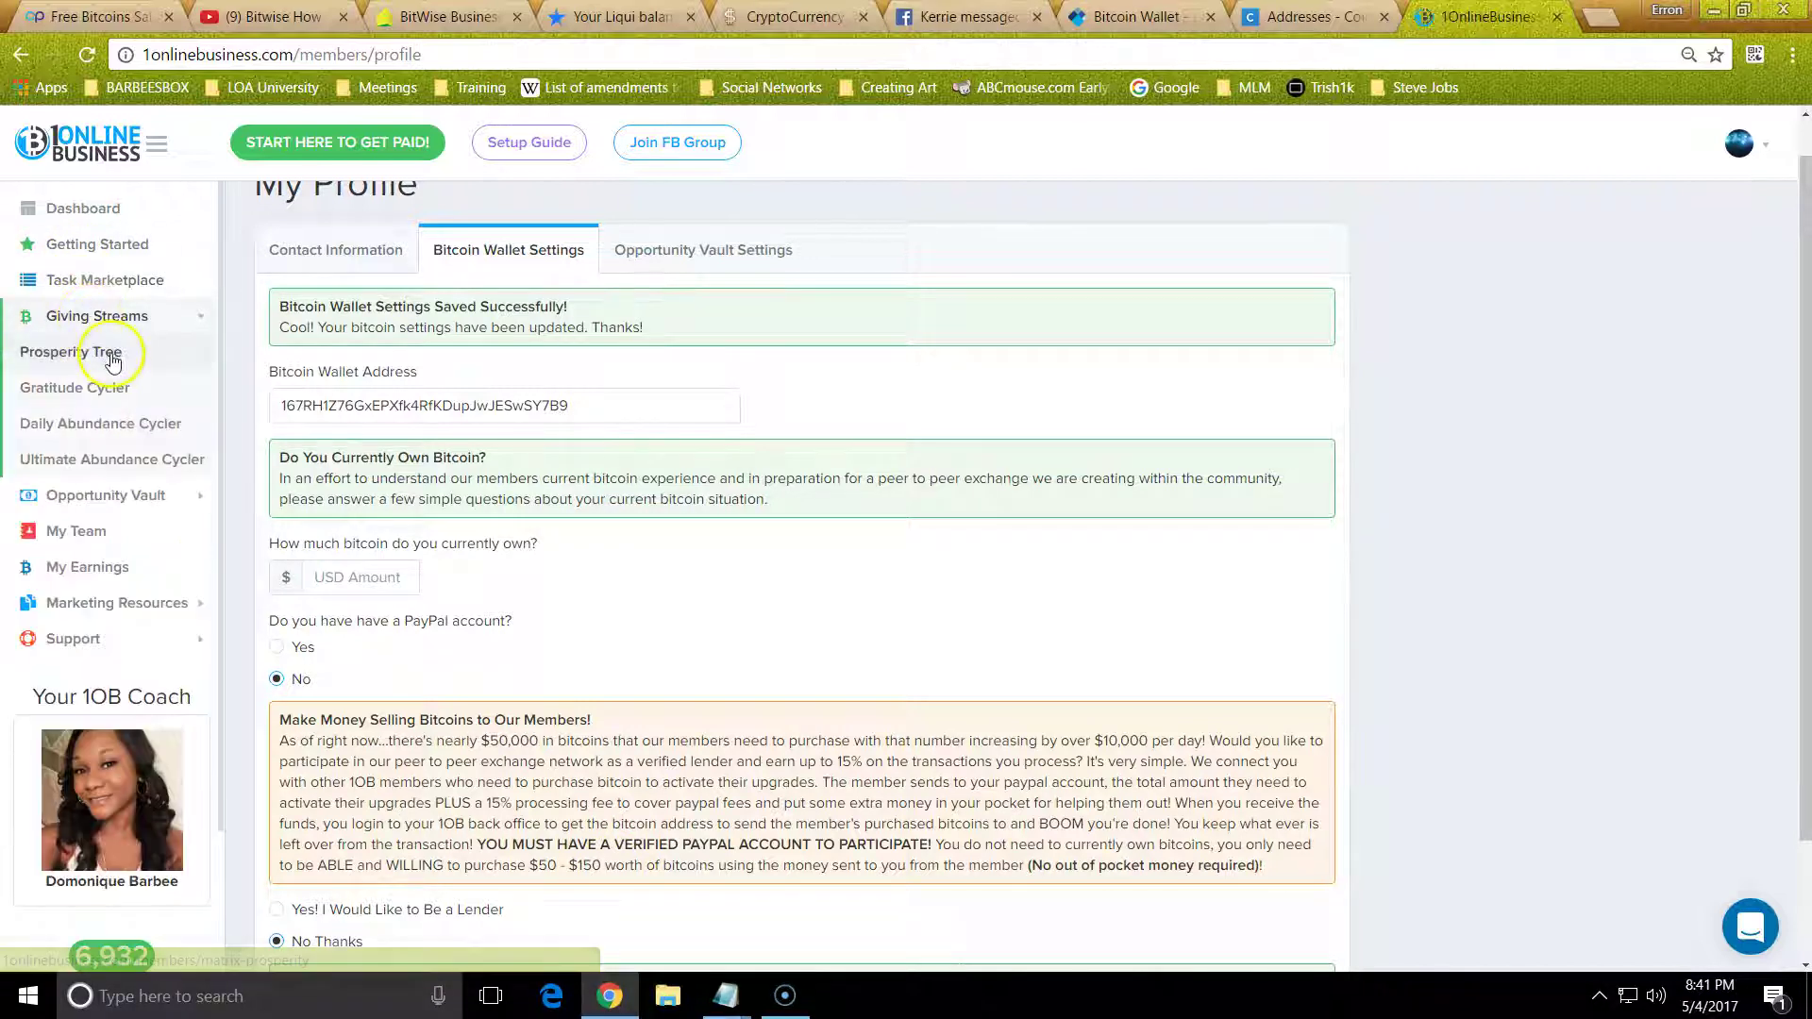
click(75, 352)
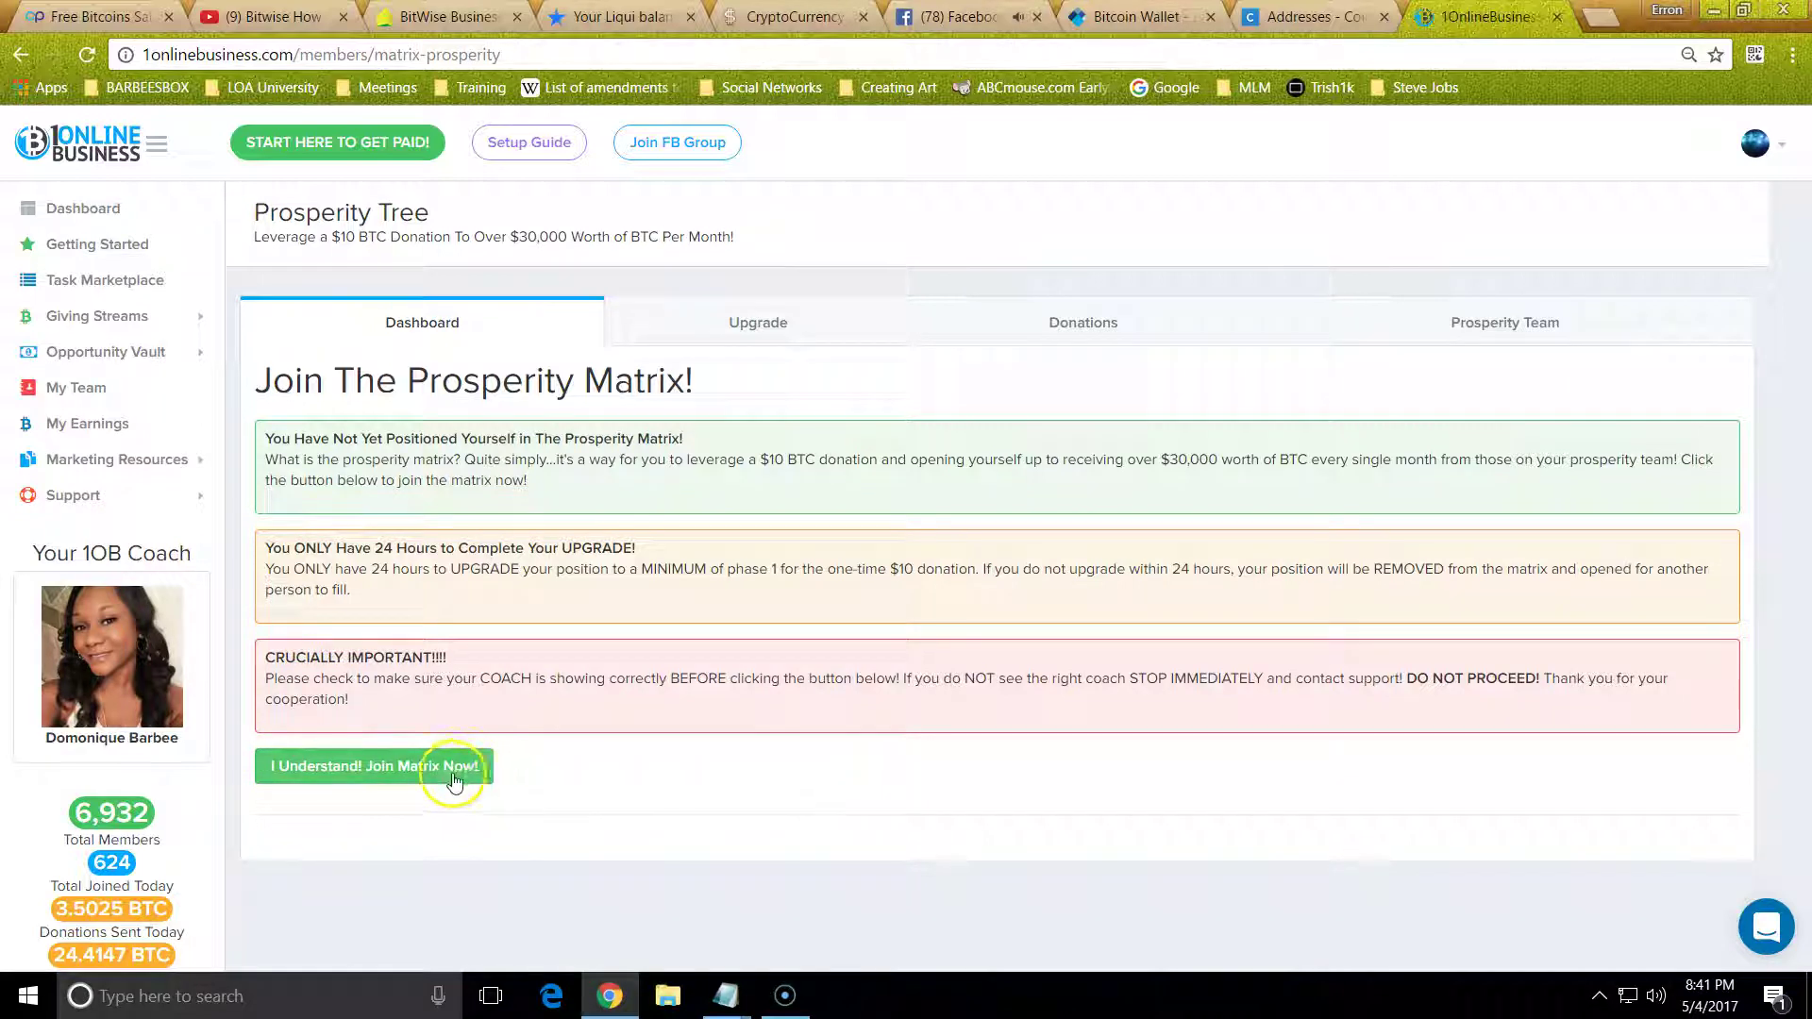
click(426, 773)
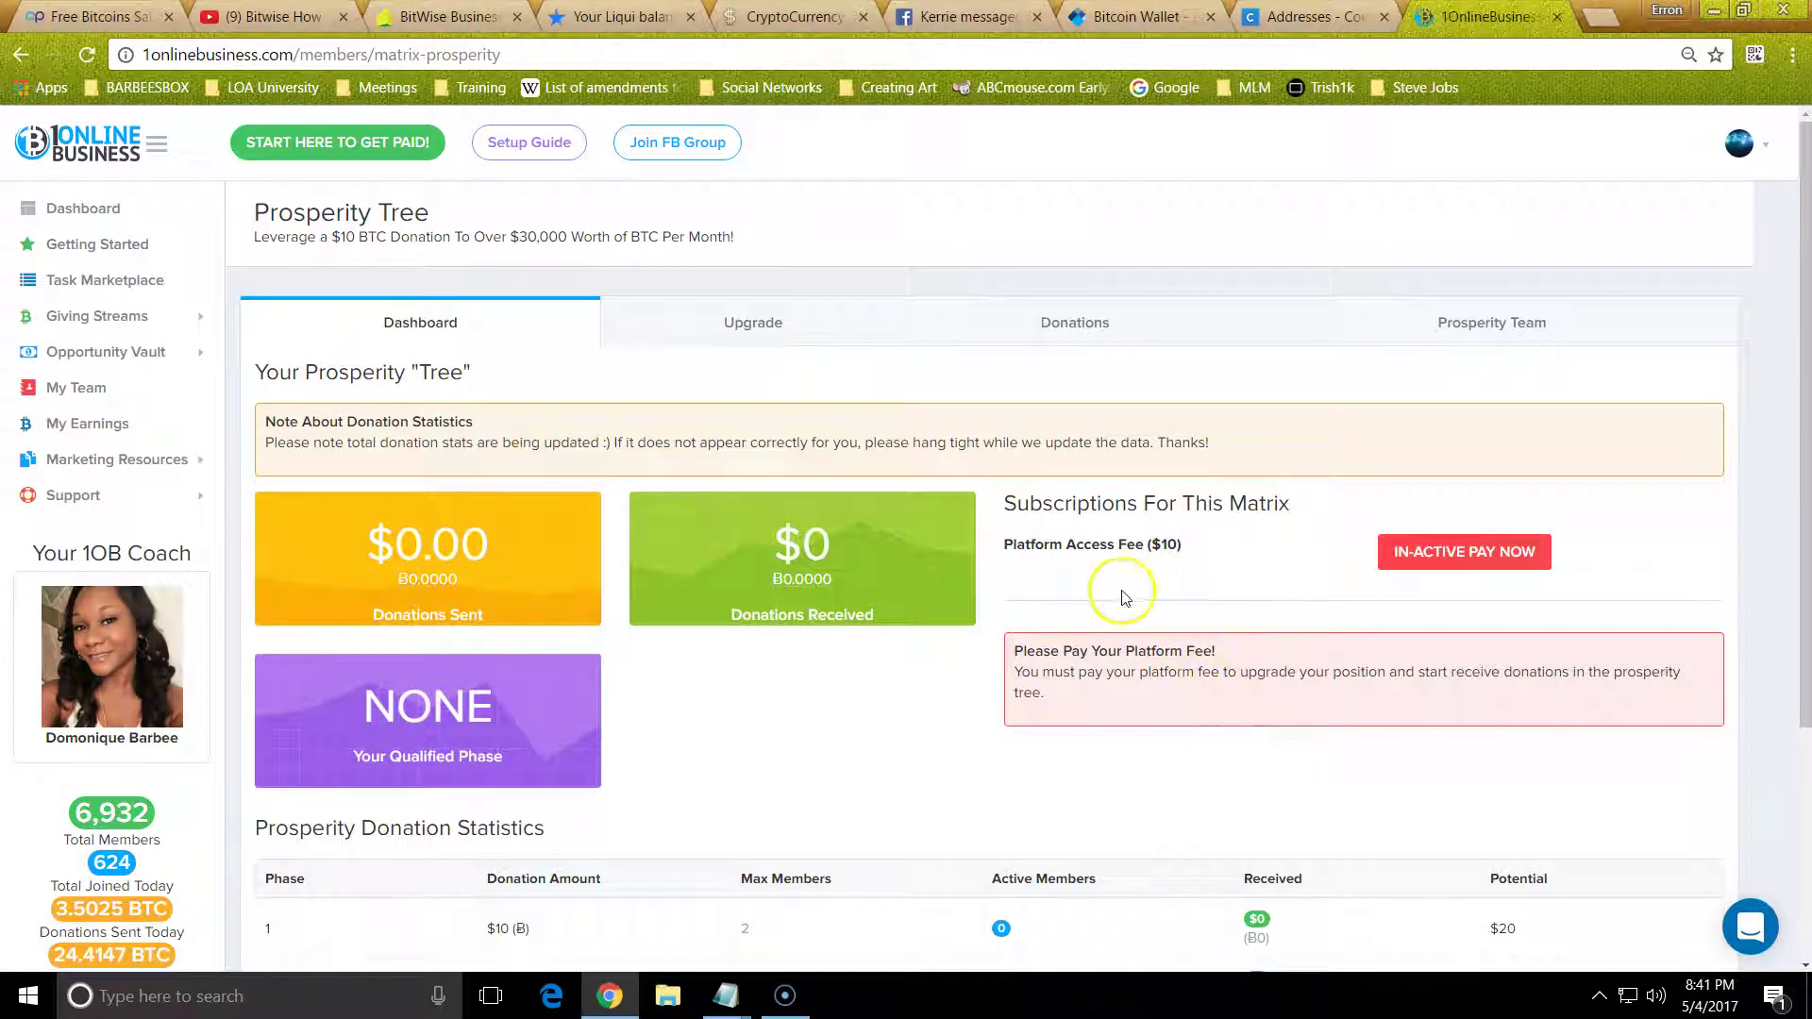
drag(1023, 538, 1144, 554)
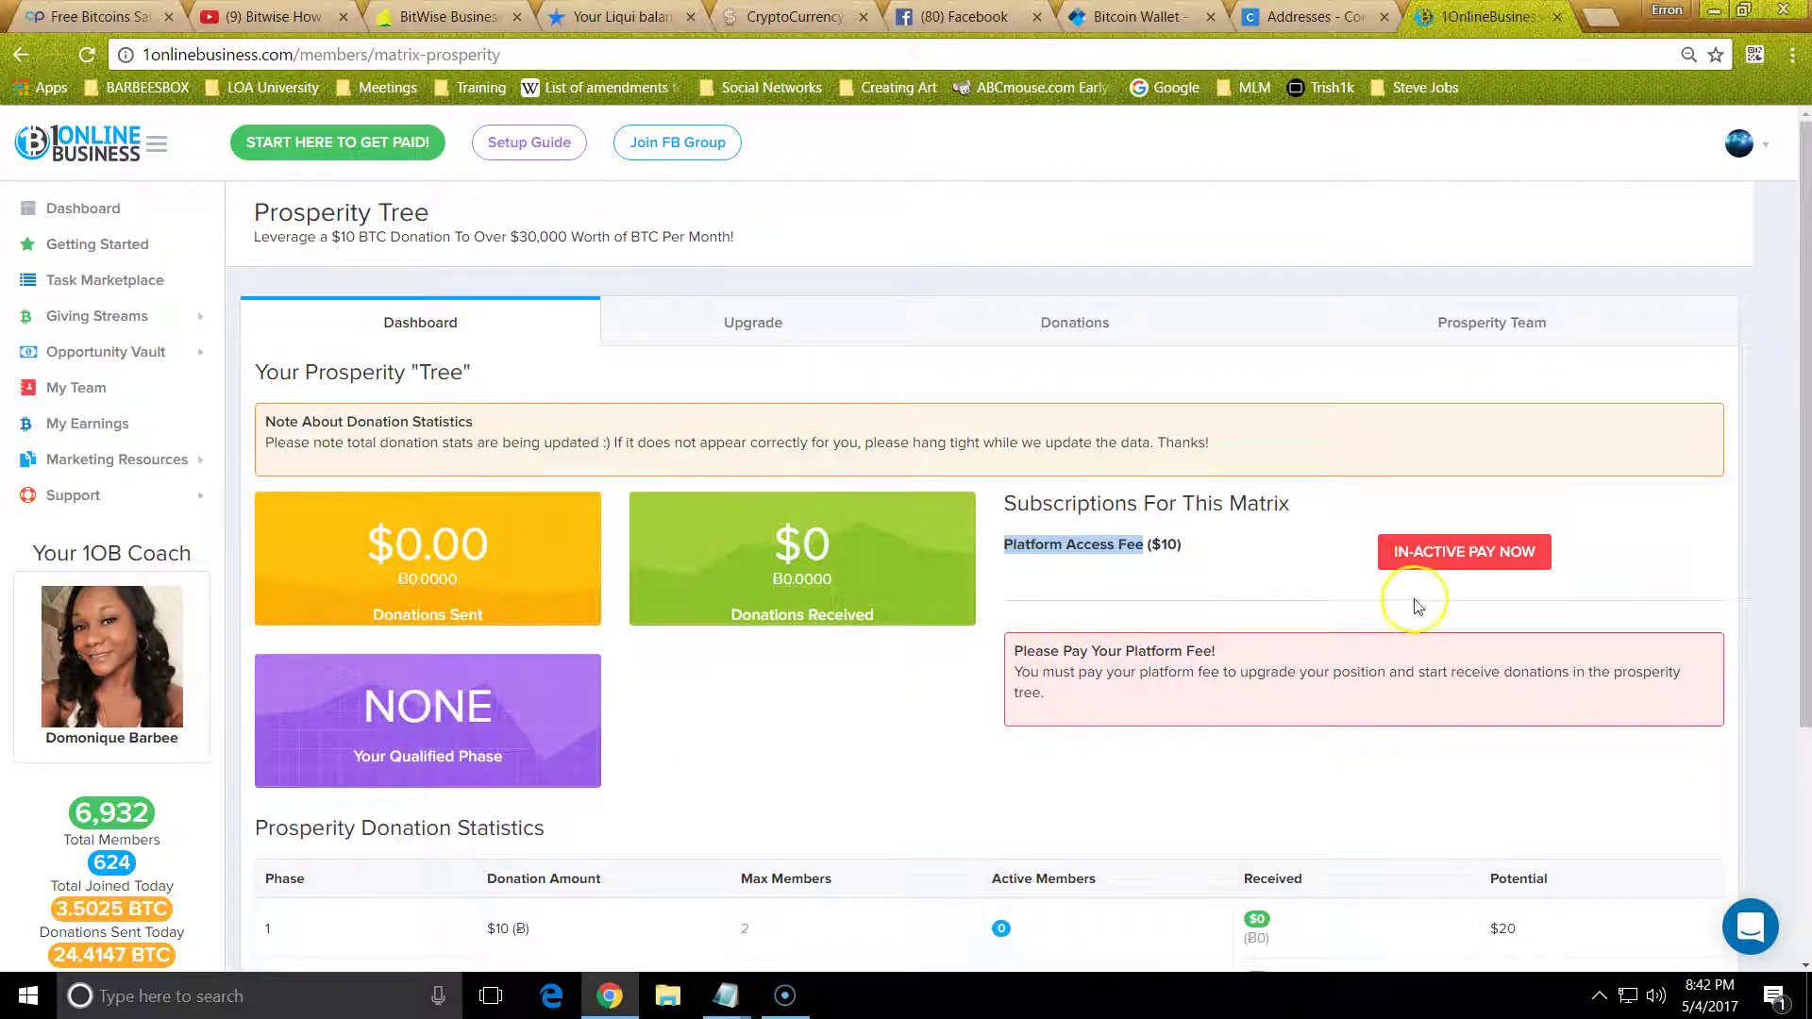
click(1463, 554)
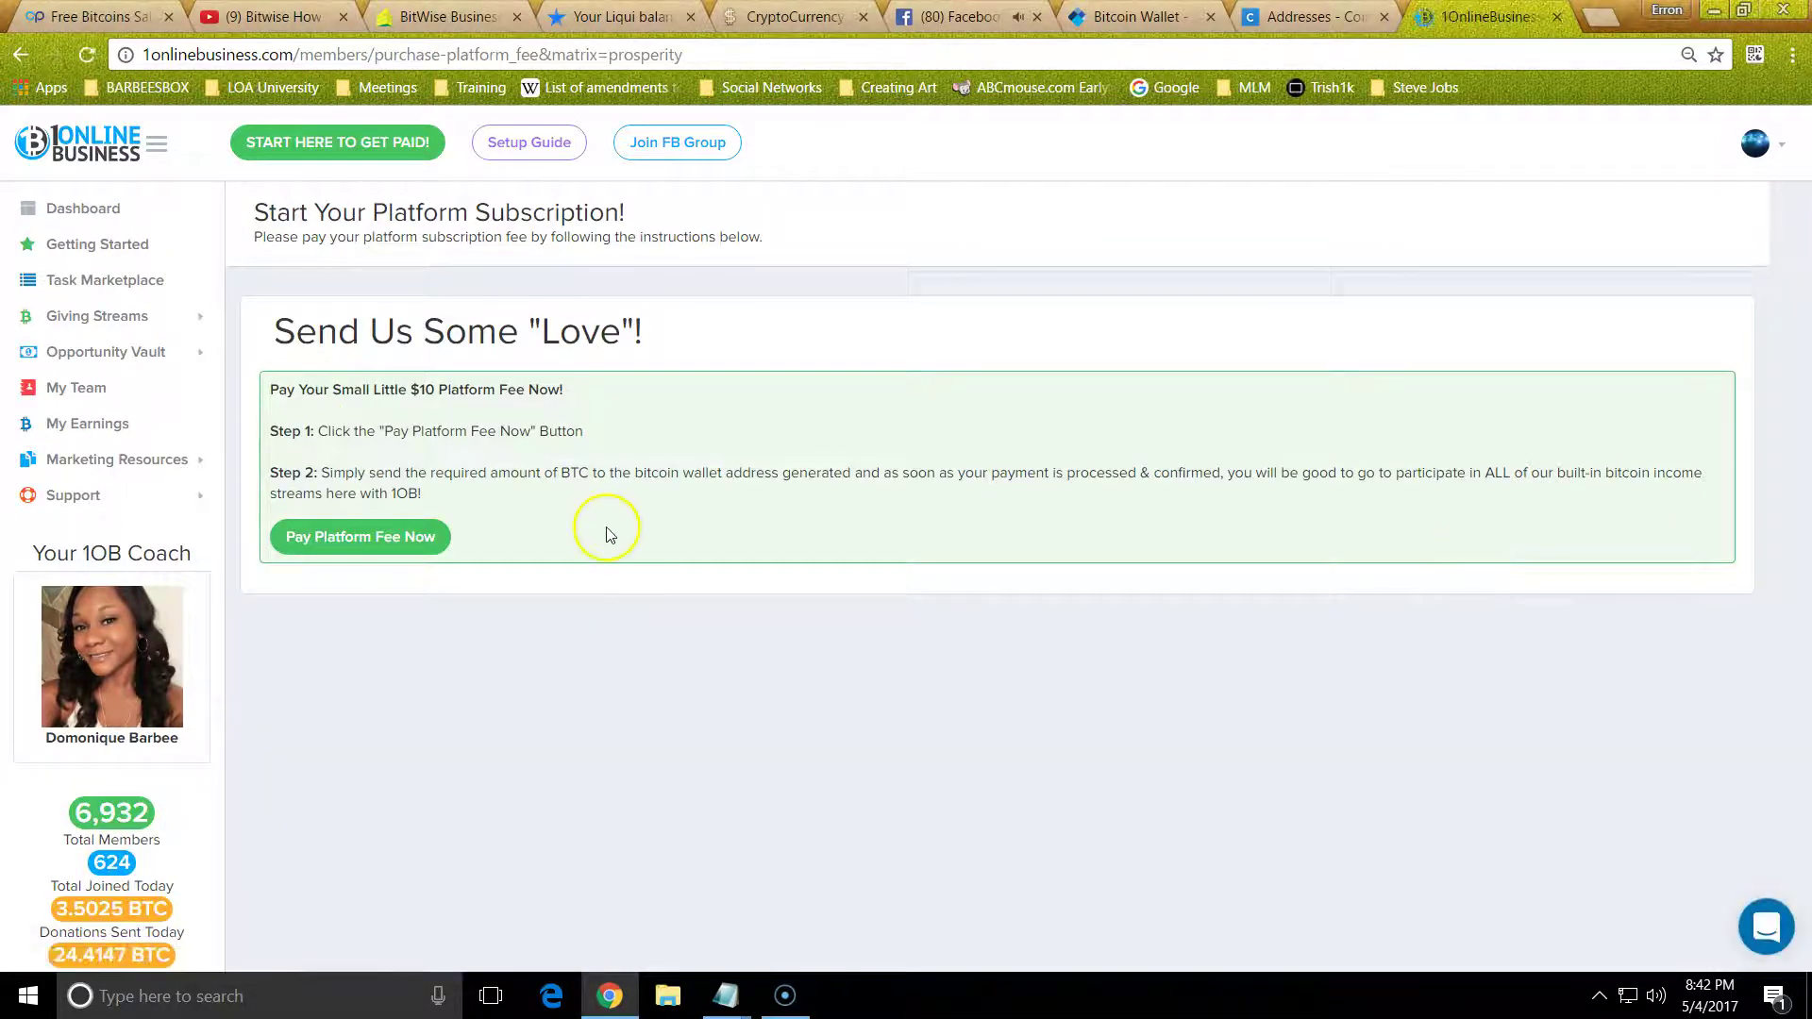
Generate the 0.00661802 BTC platform fee address, copy it, and go back to the Blockchain wallet
click(408, 540)
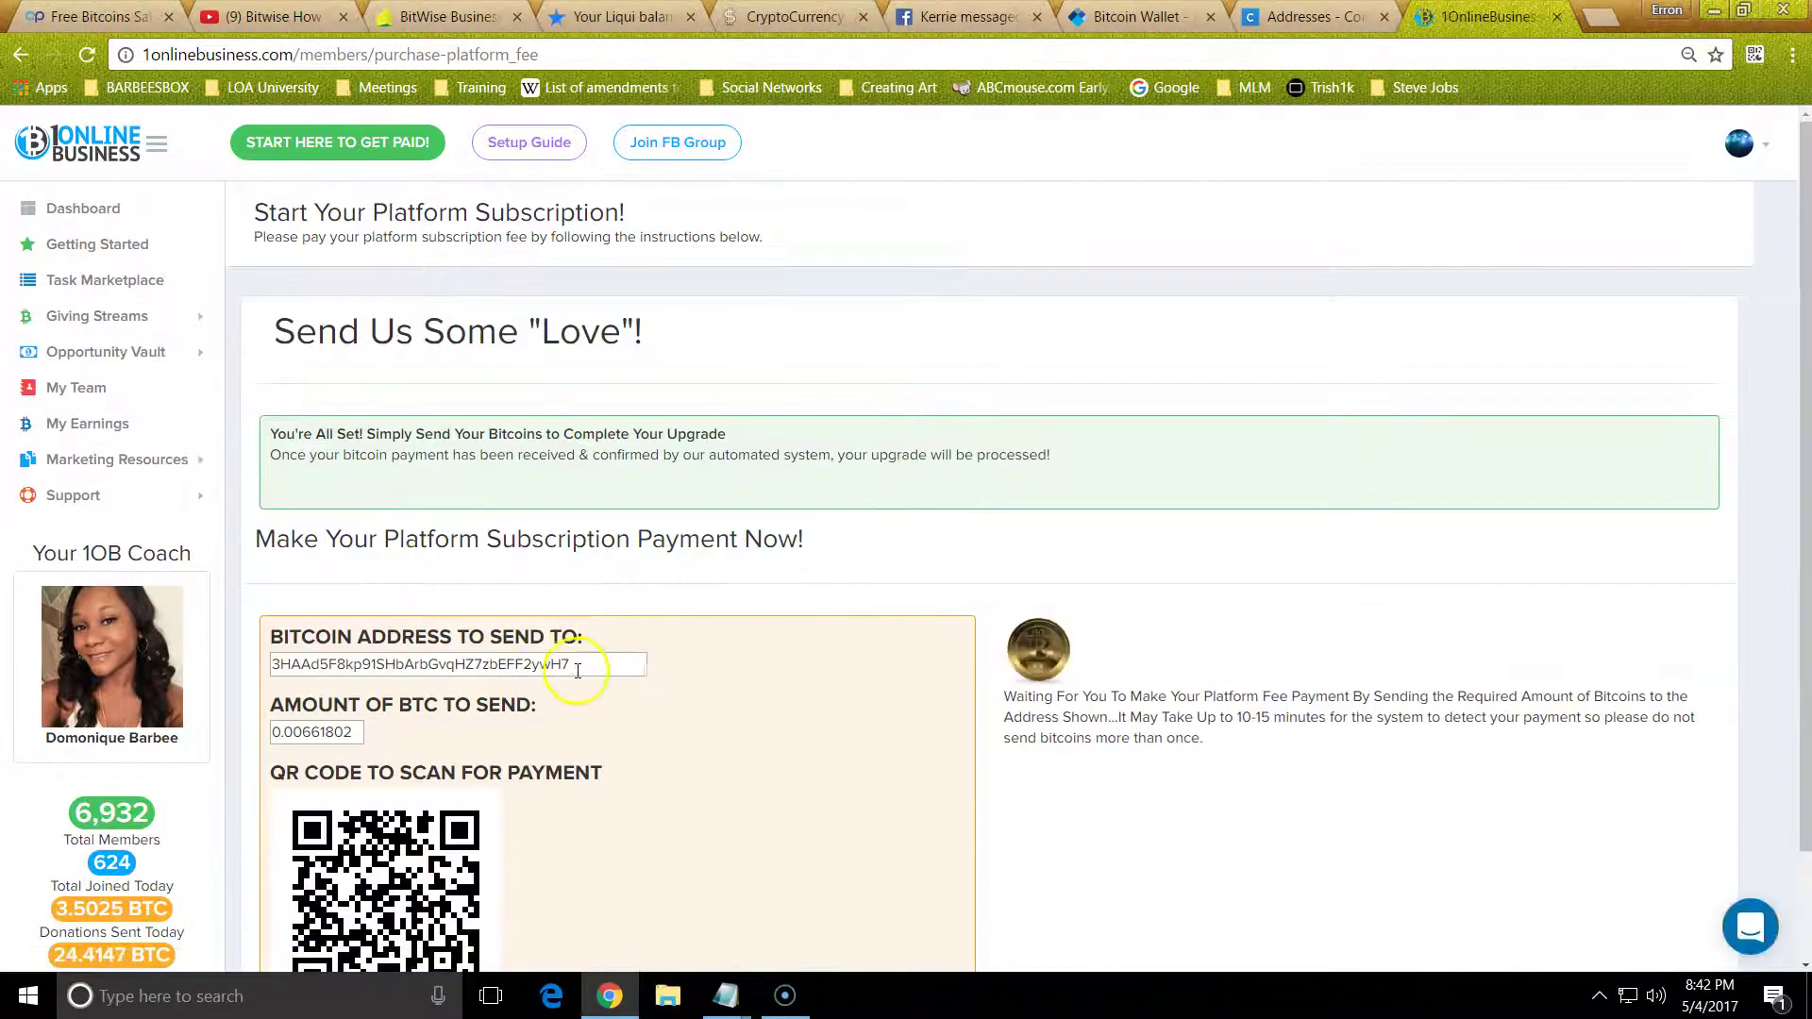
drag(598, 665, 279, 665)
right_click(300, 662)
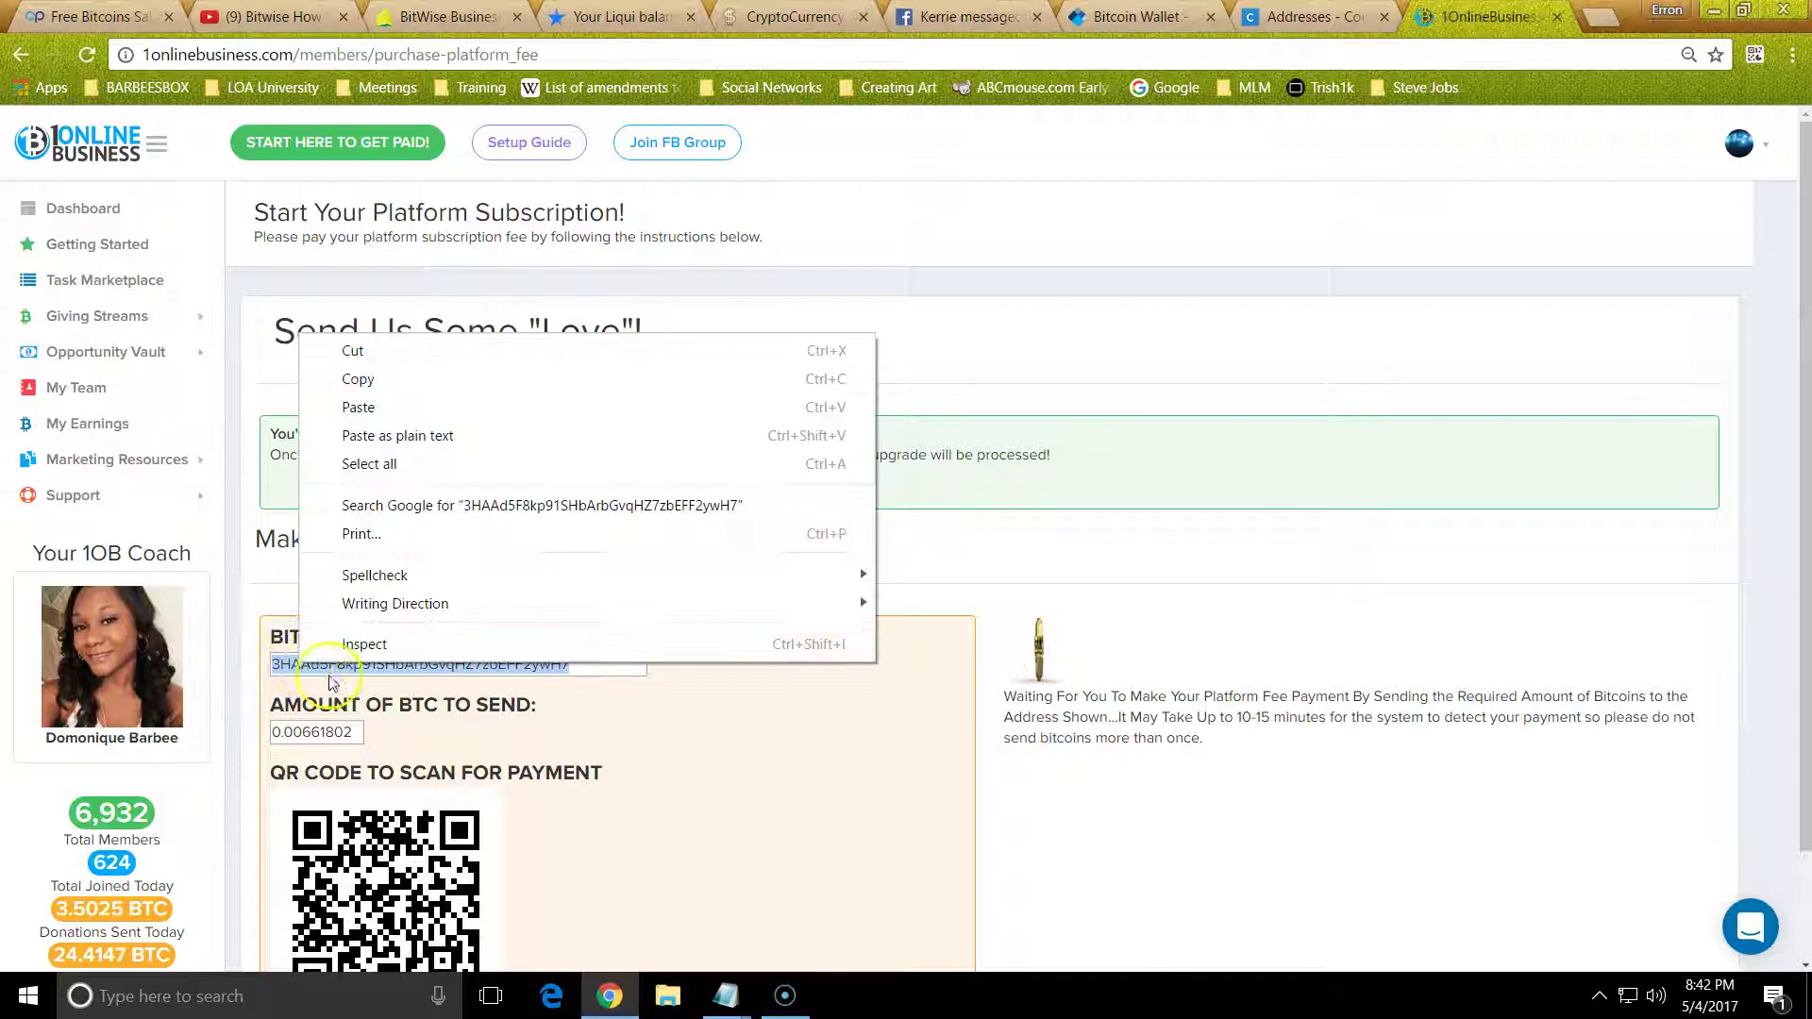
click(379, 379)
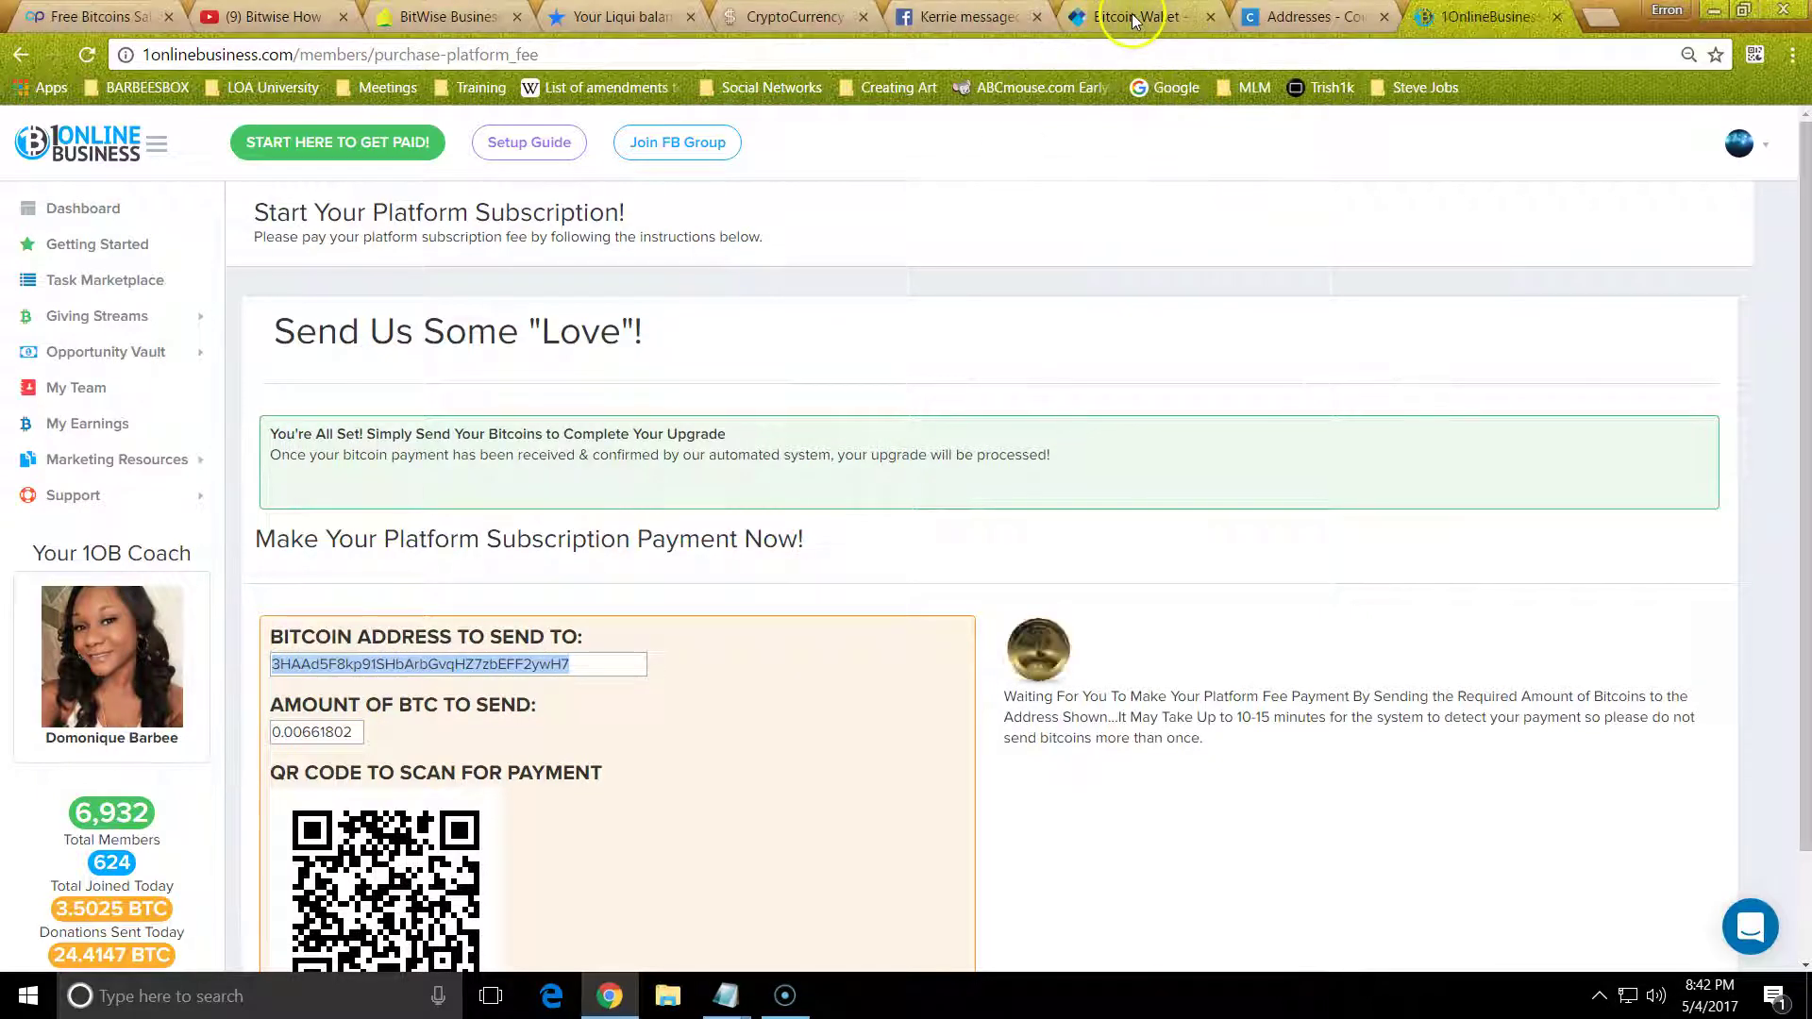
click(1127, 17)
Start a Blockchain send and paste the platform fee address as the recipient
click(1224, 257)
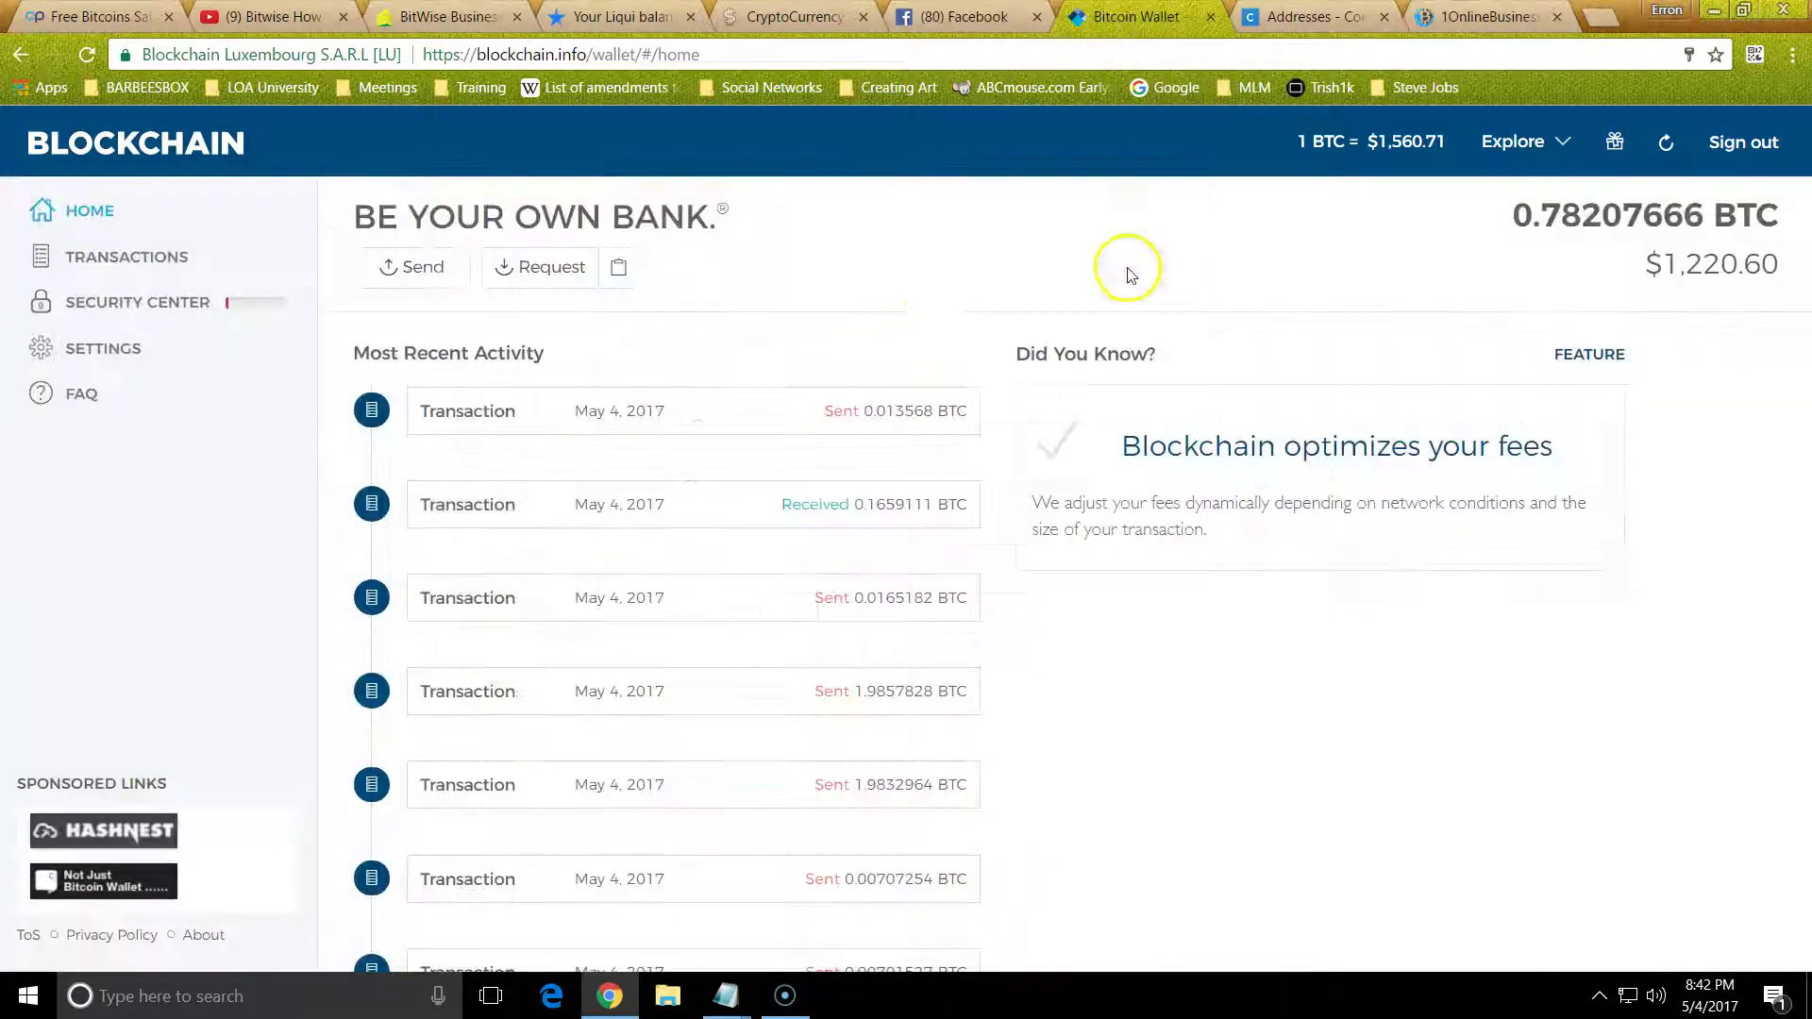
click(439, 273)
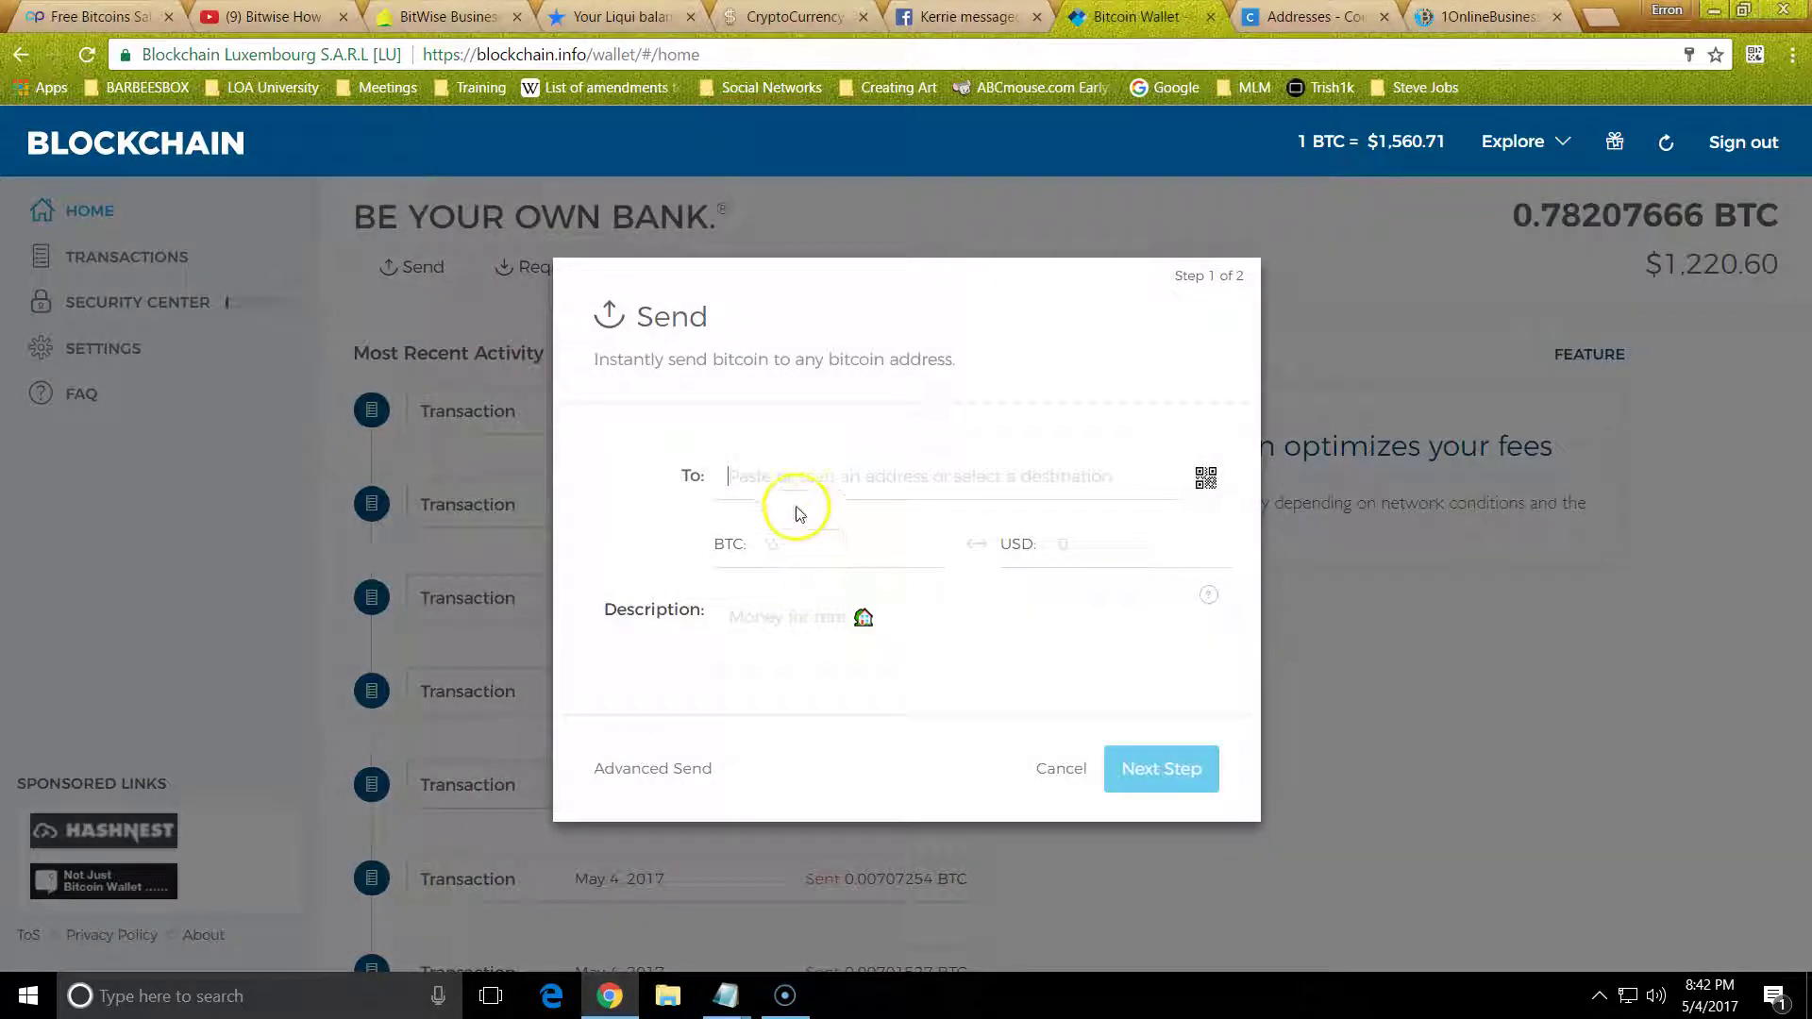
right_click(802, 481)
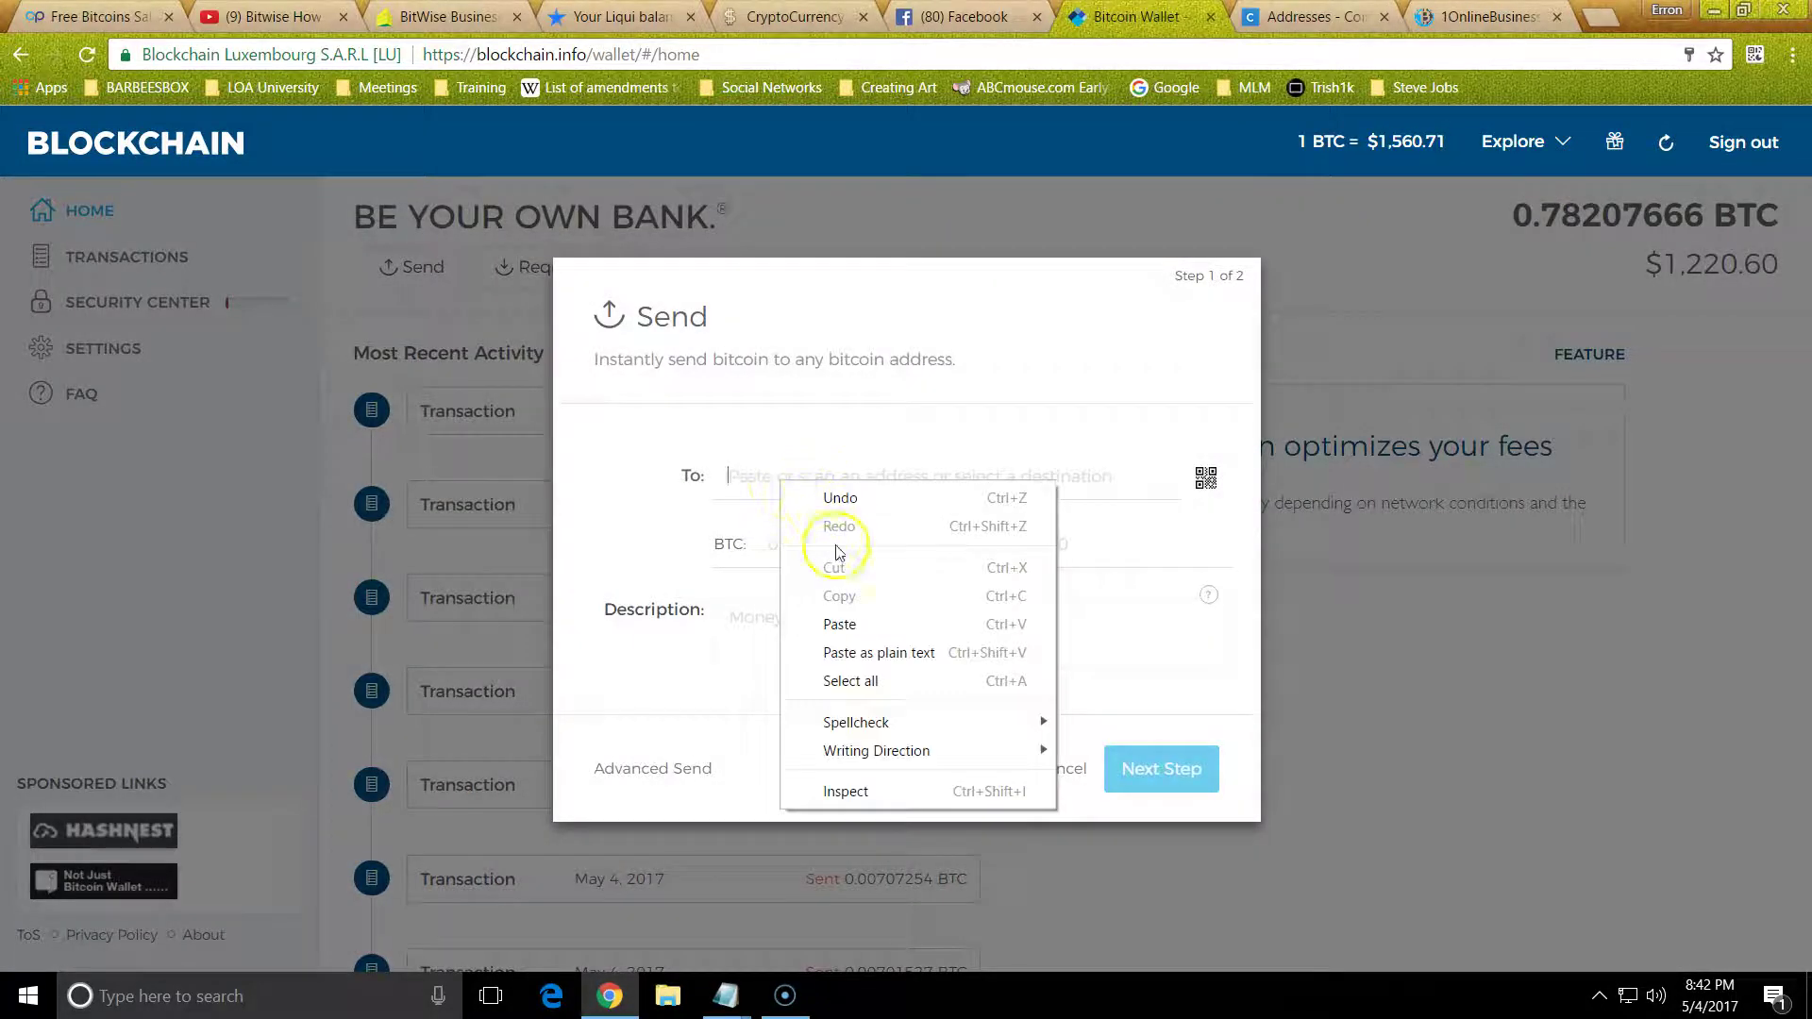
click(835, 616)
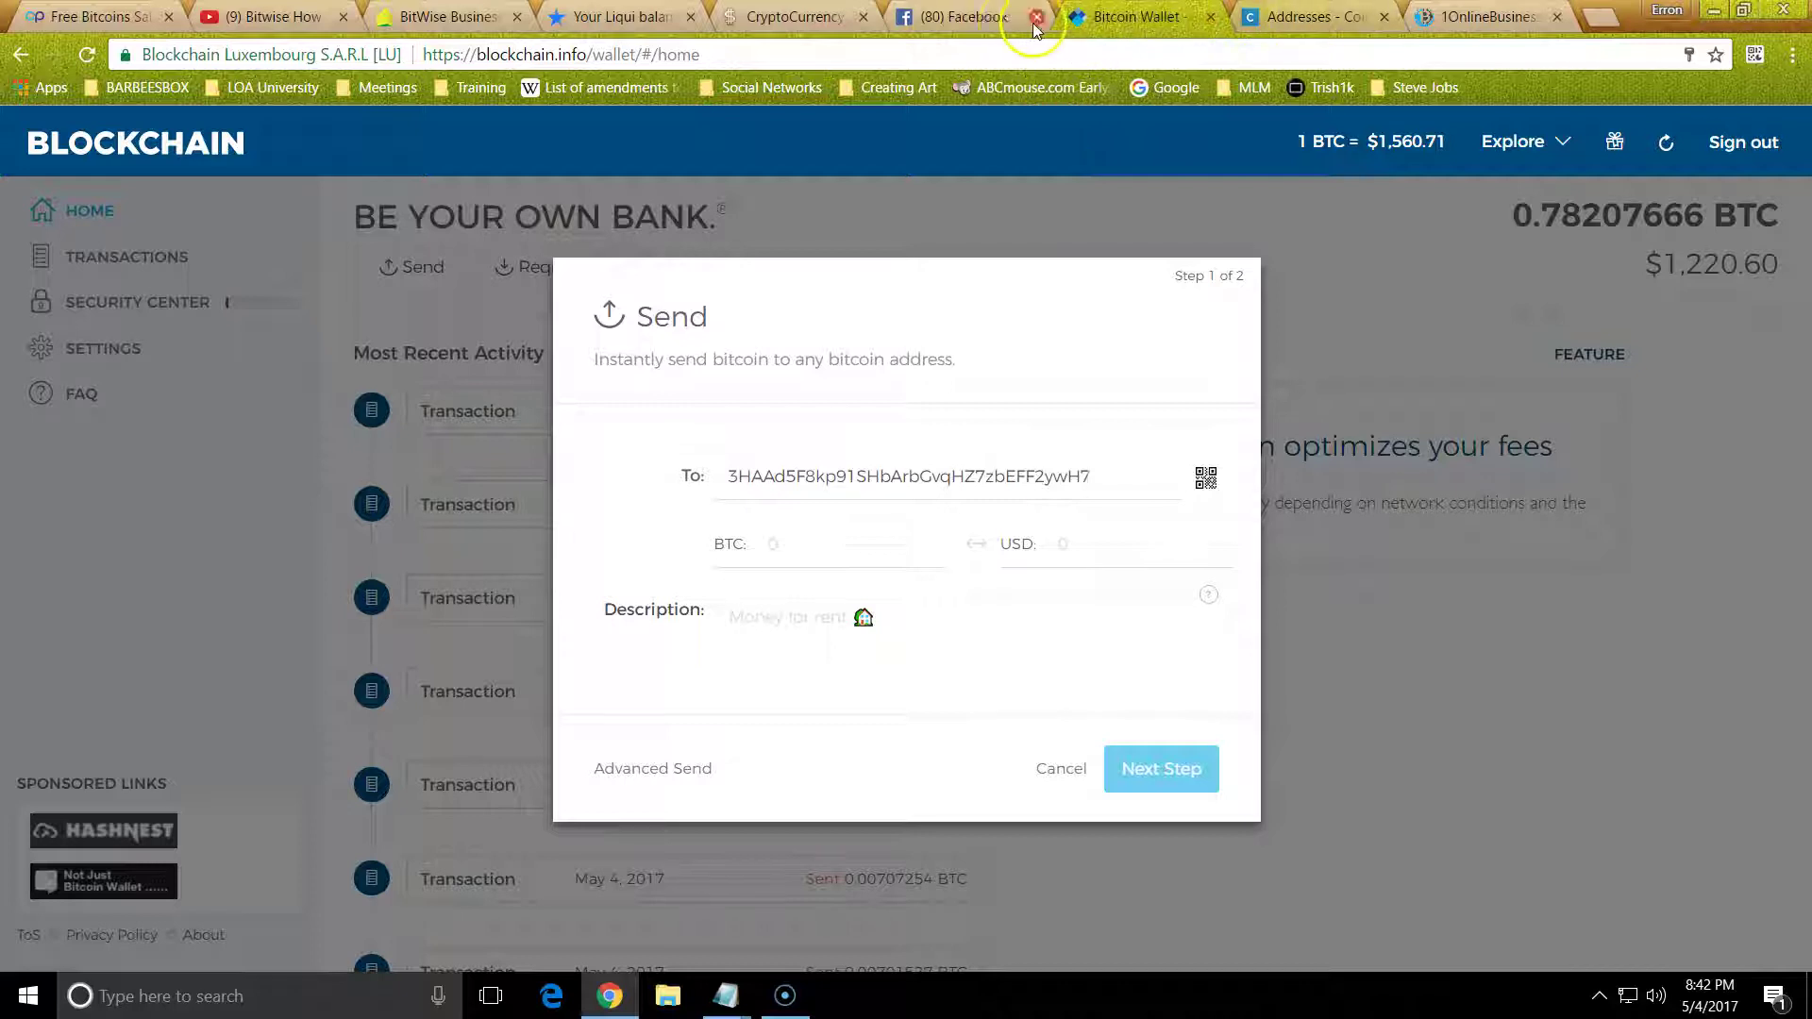
click(1500, 19)
Copy the 0.00661802 BTC fee into the send form's BTC field and add the note 'Platform fee'
drag(366, 733, 271, 734)
right_click(312, 734)
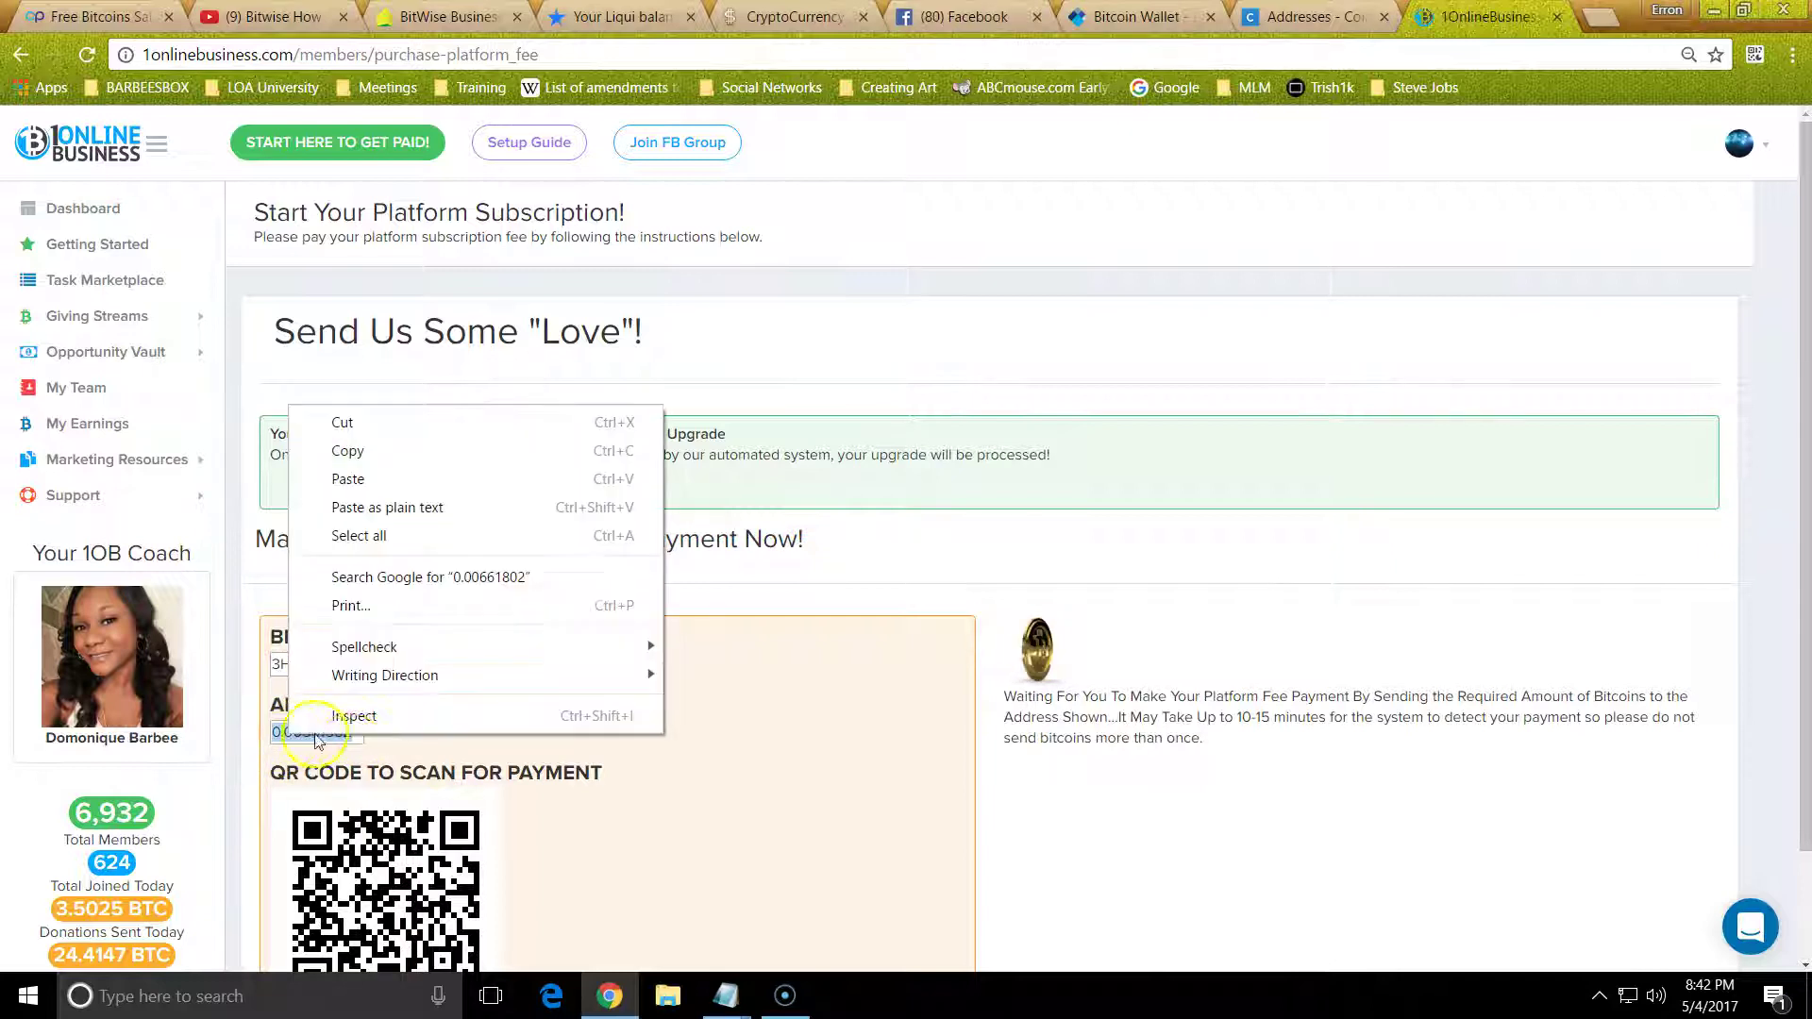
click(404, 450)
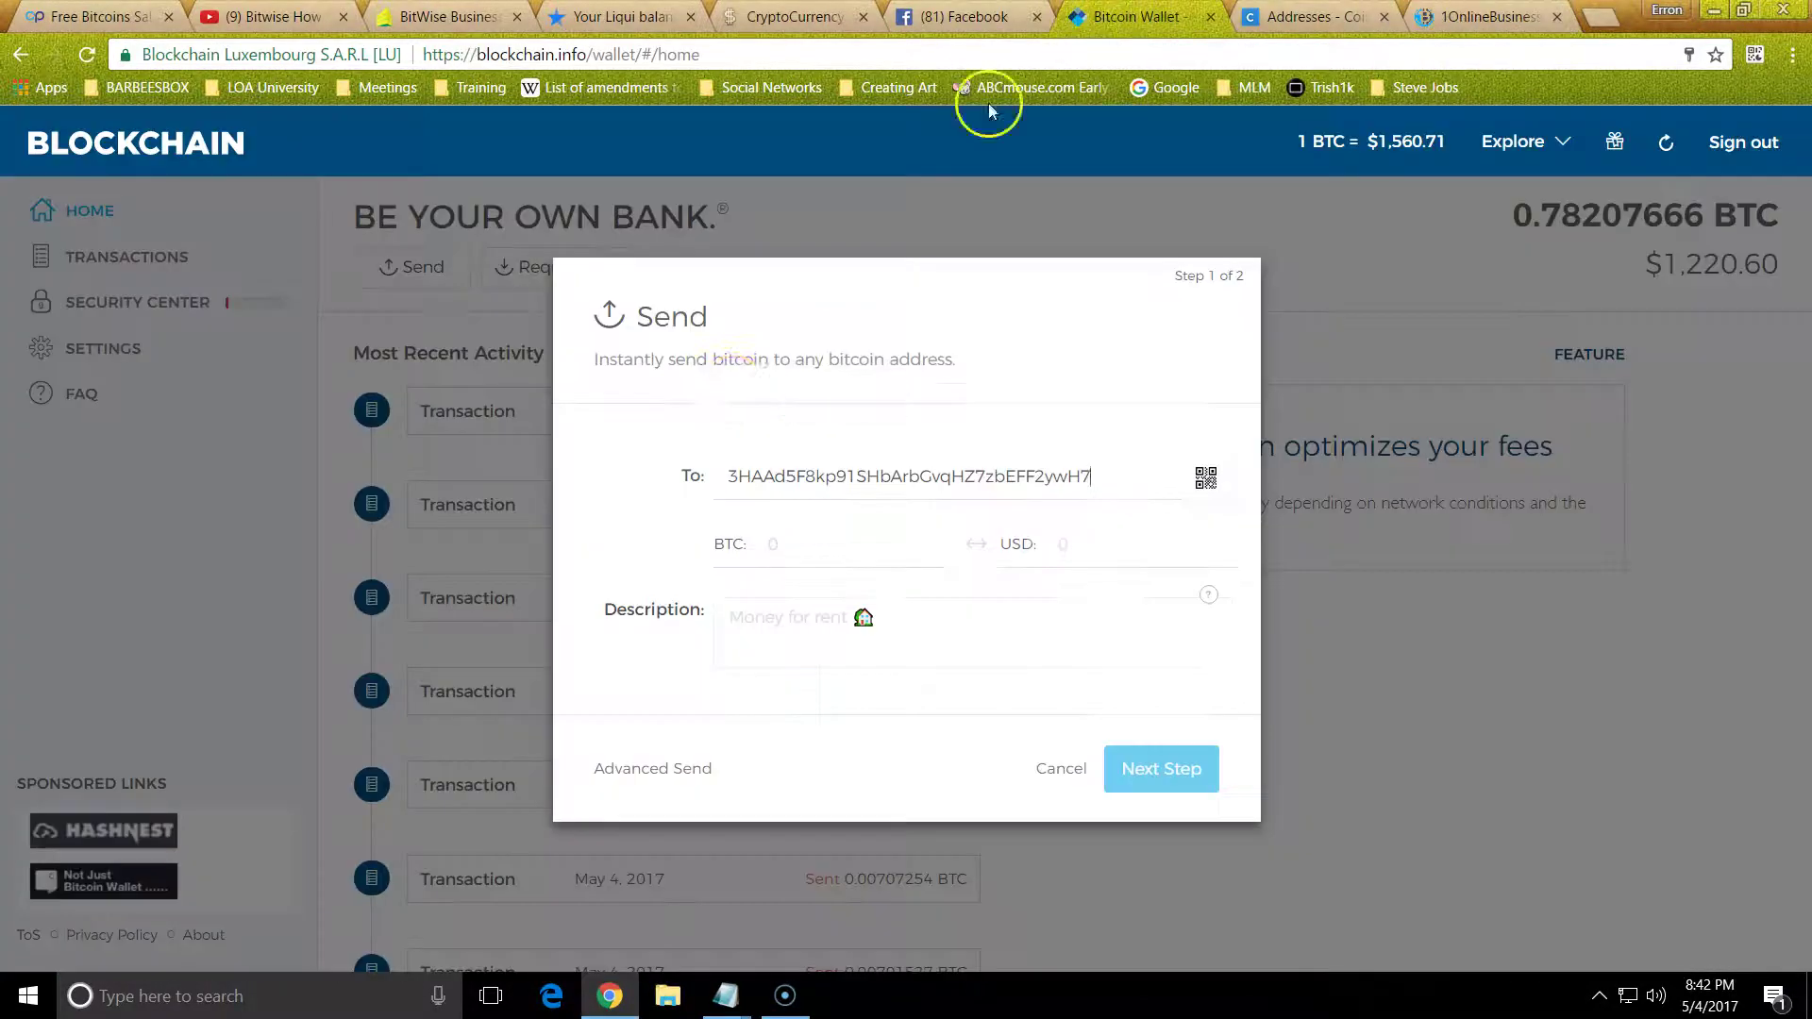
click(1137, 17)
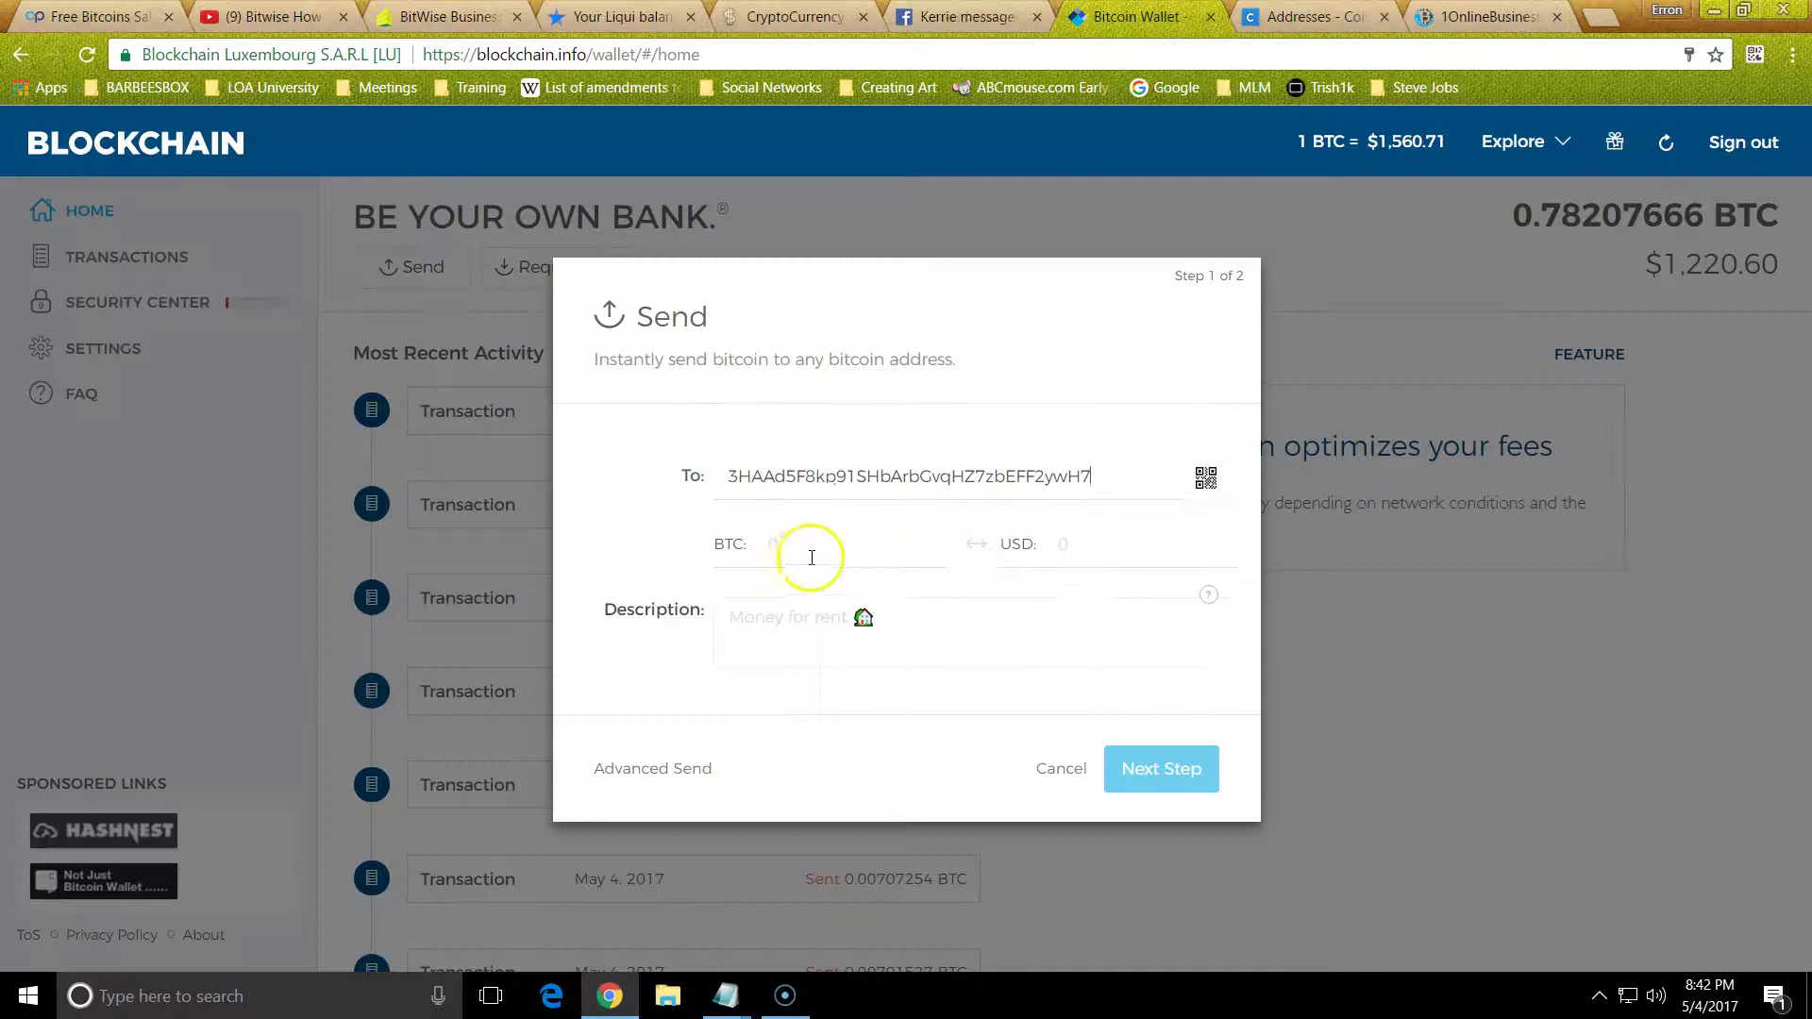
right_click(775, 554)
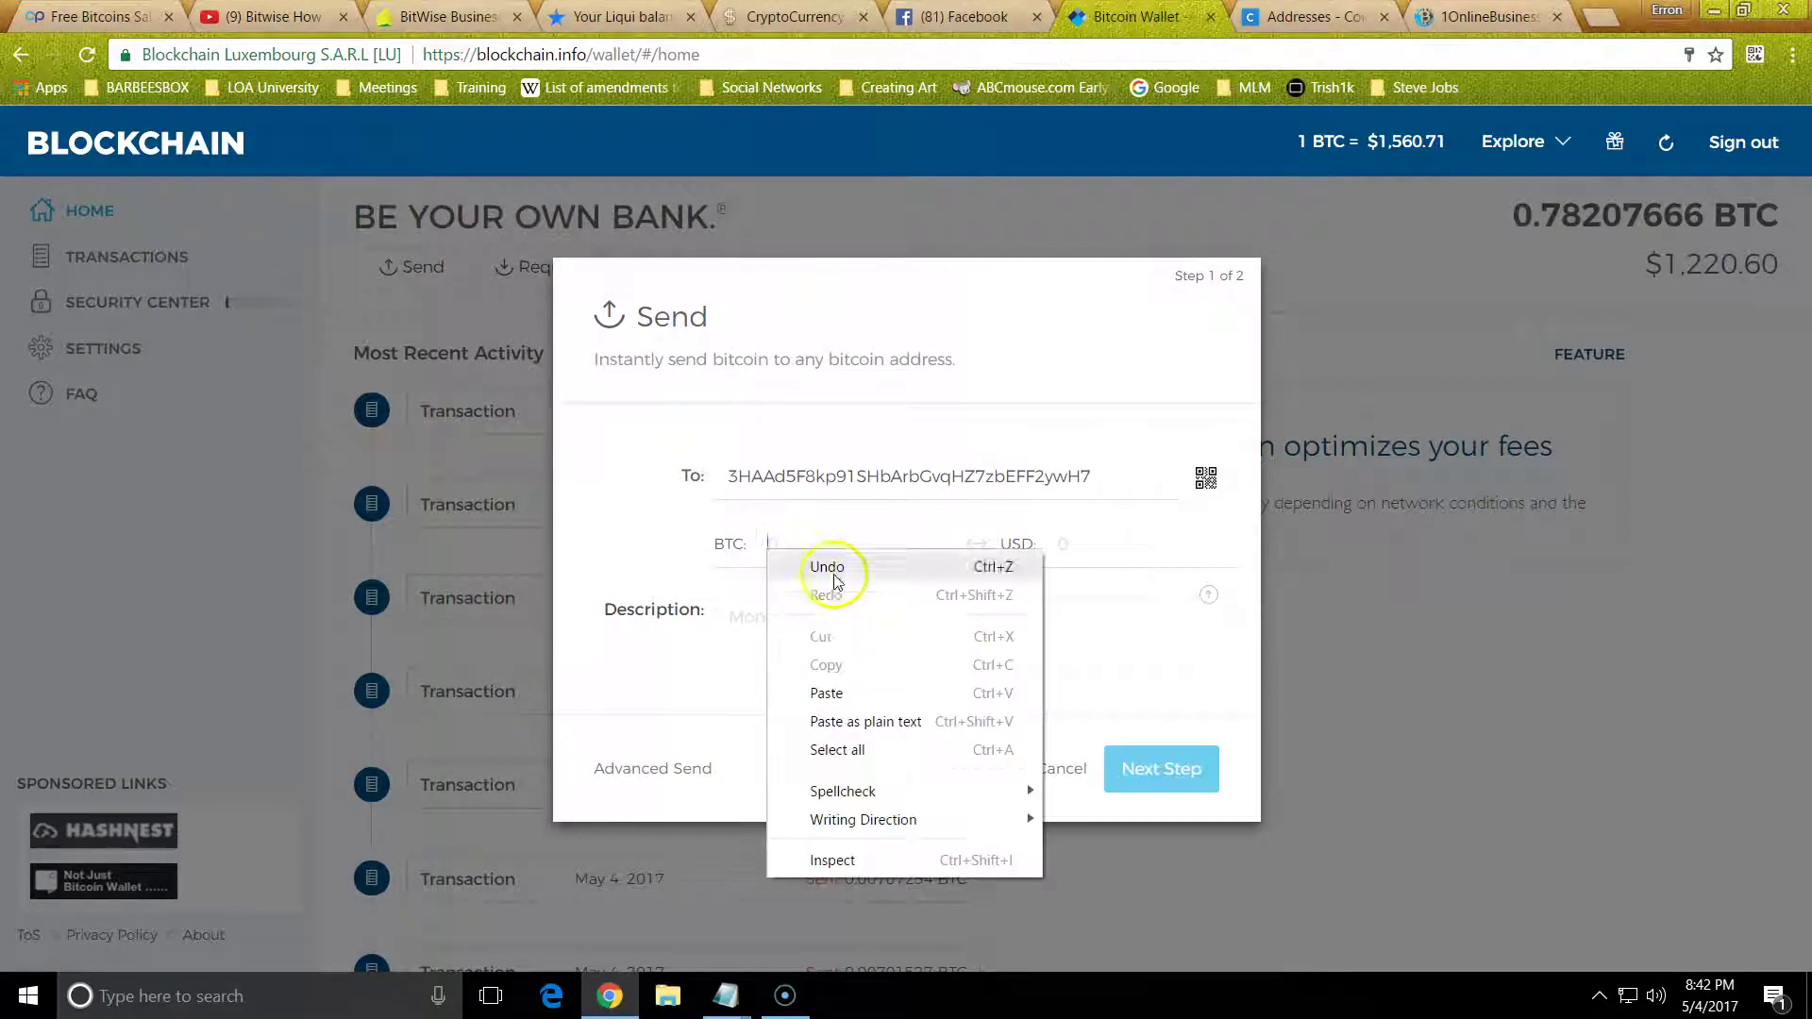
click(865, 688)
click(791, 615)
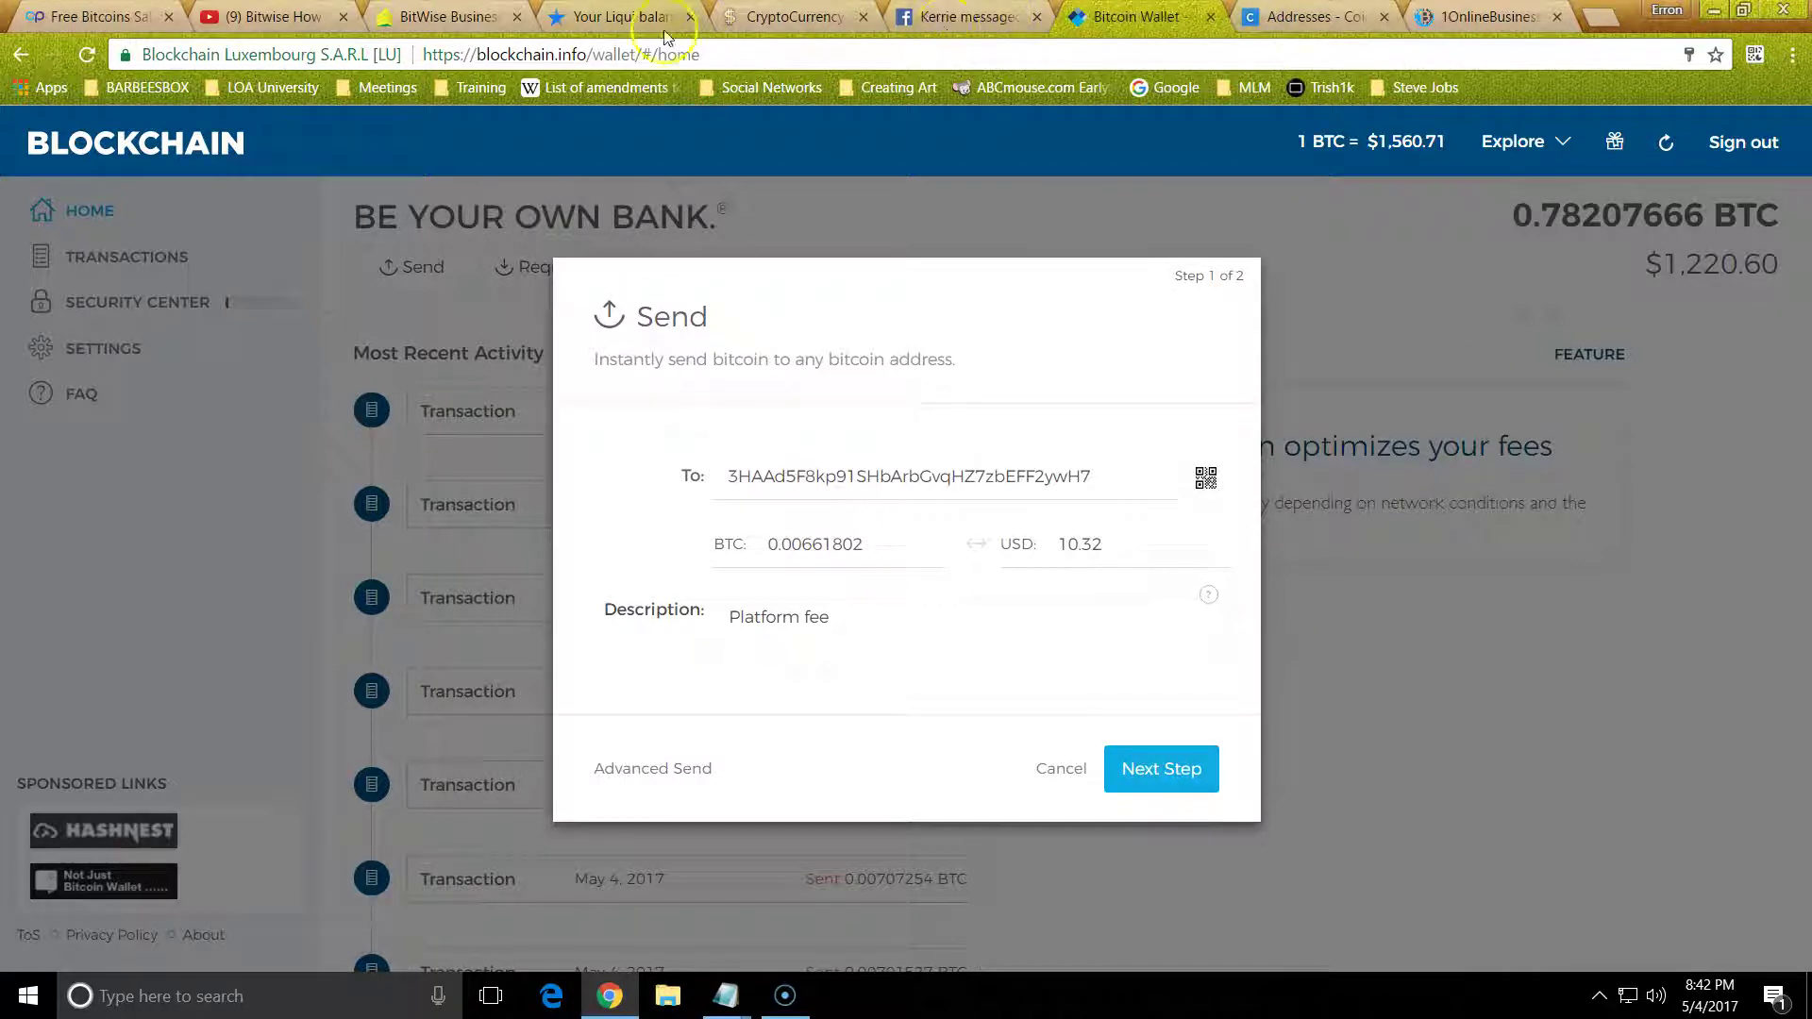
click(1489, 17)
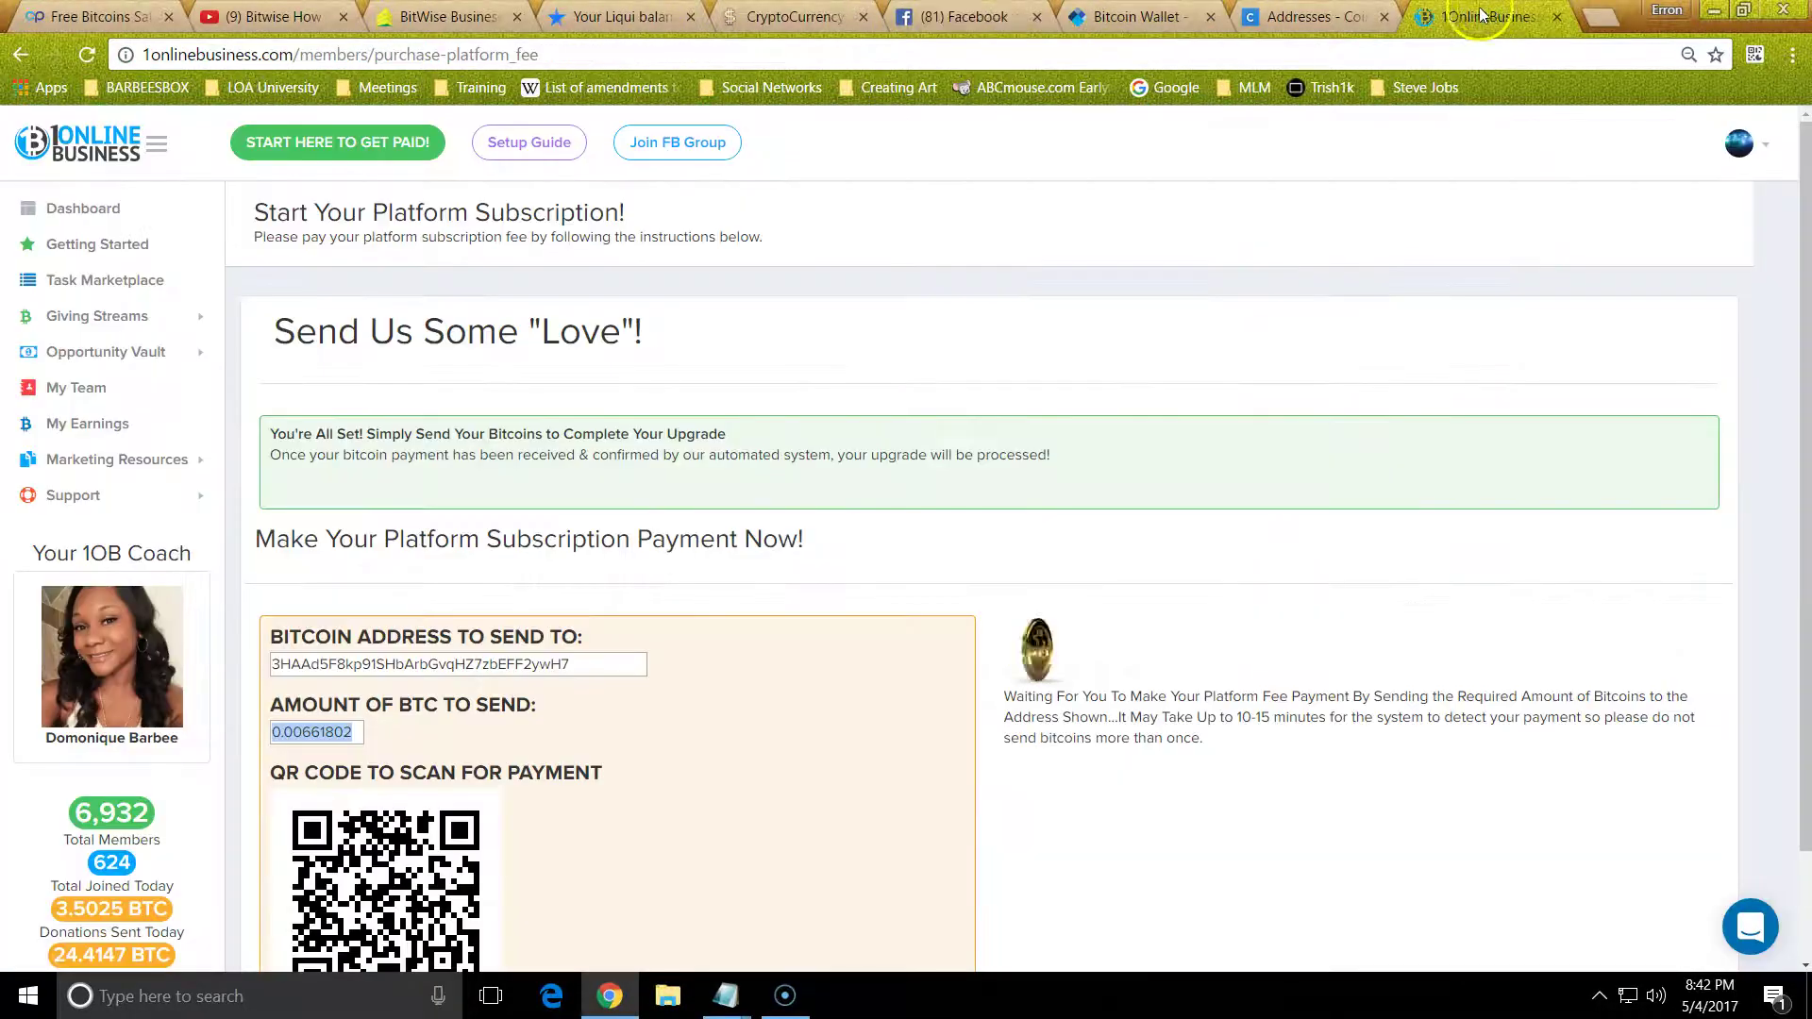
On Prosperity Tree's Upgrade tab, confirm 'Yes! I'm Ready to Upgrade Now!' for Phase 1
click(136, 330)
click(109, 350)
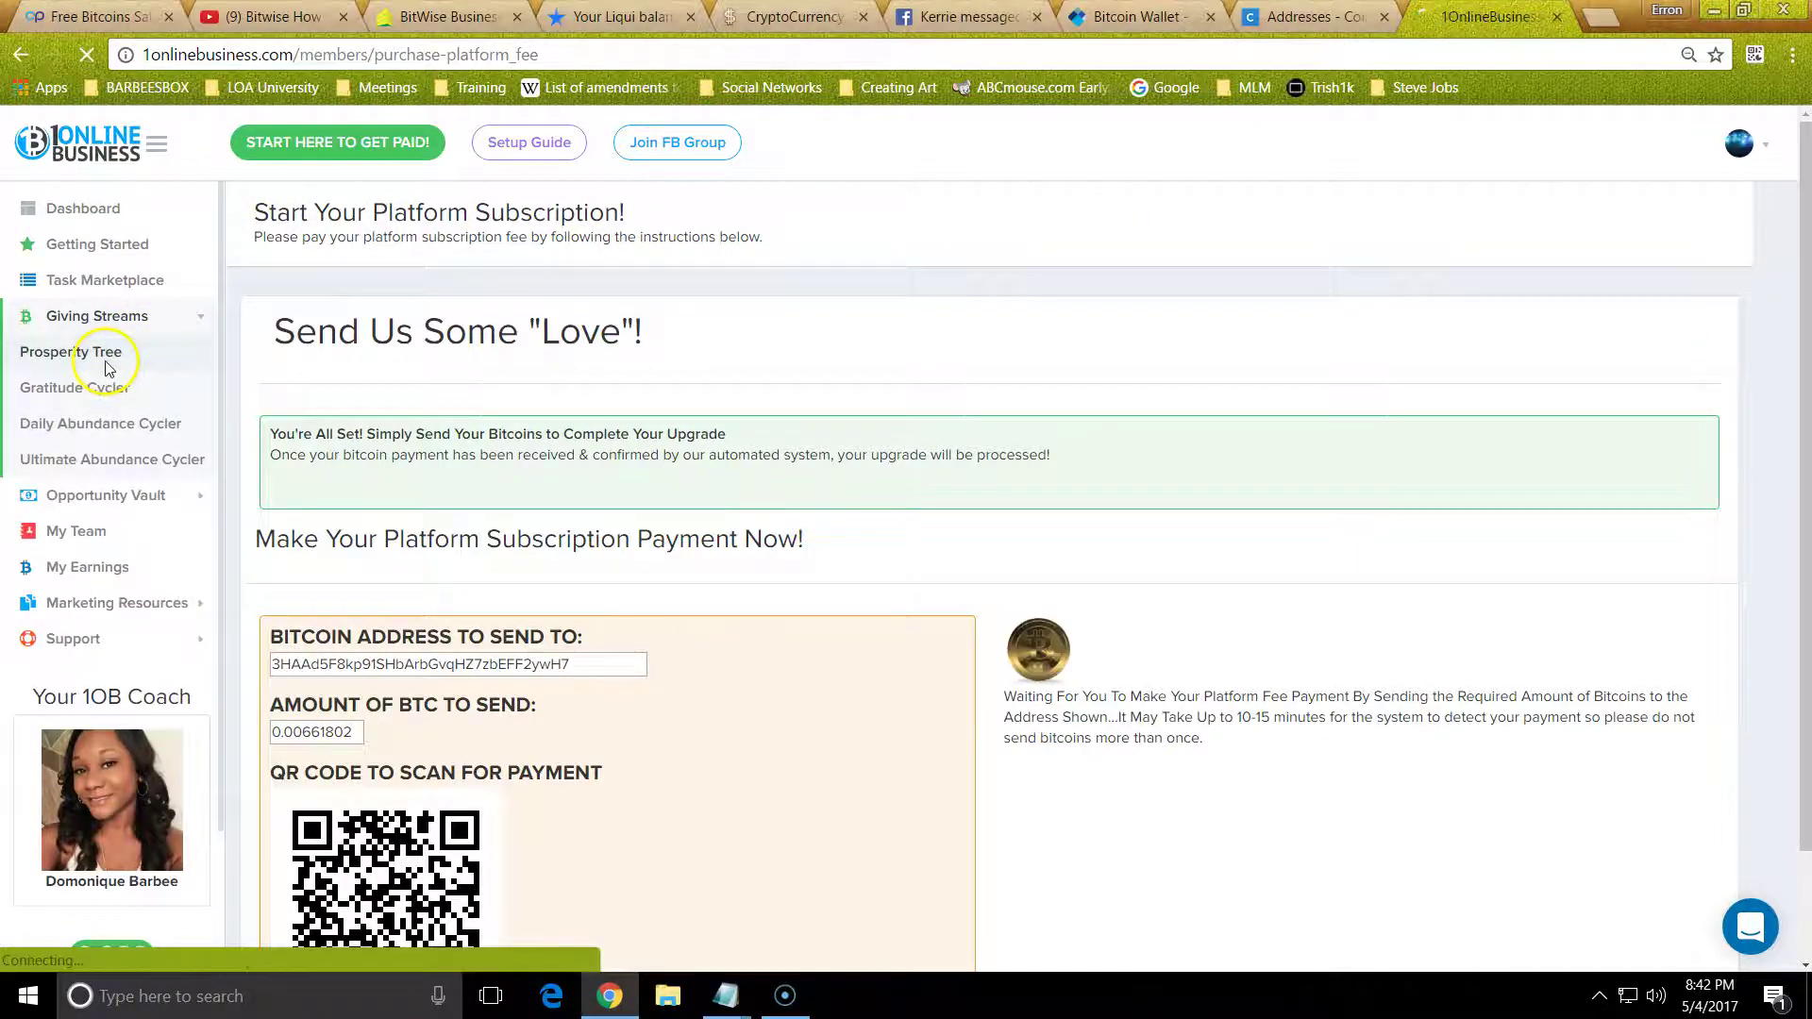
scroll(1217, 698, down, 3)
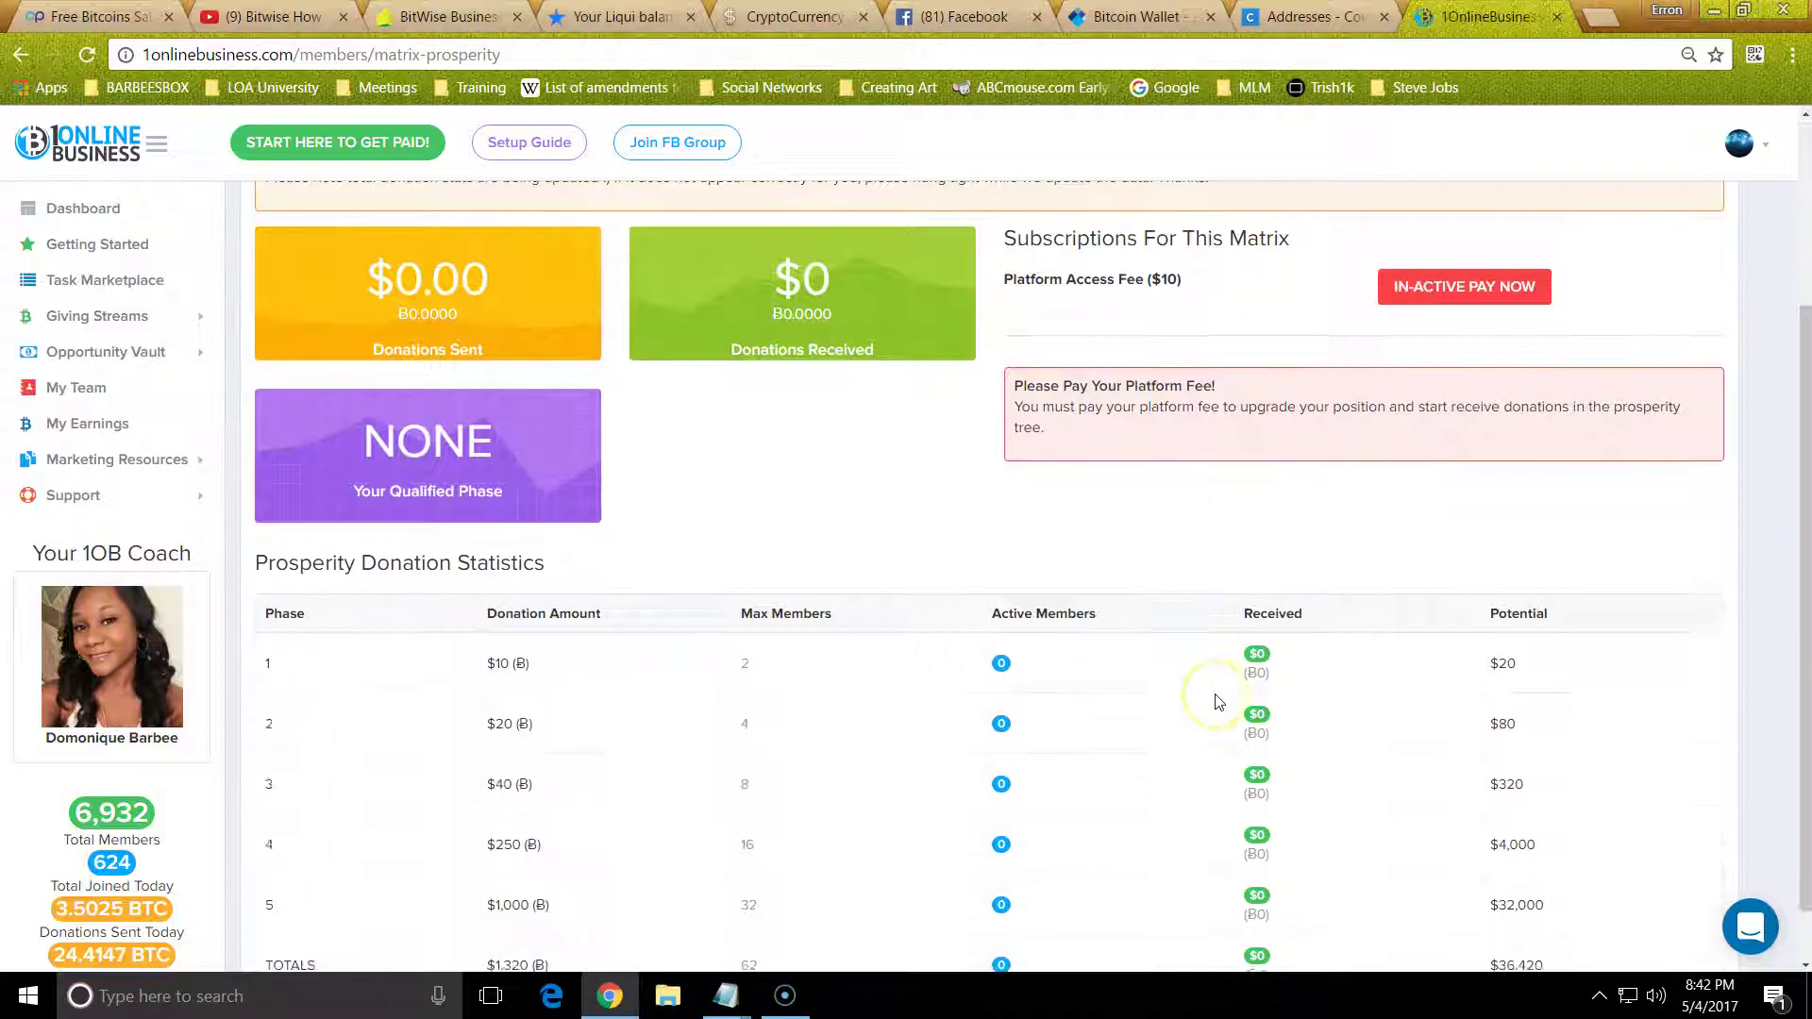
scroll(1217, 701, up, 3)
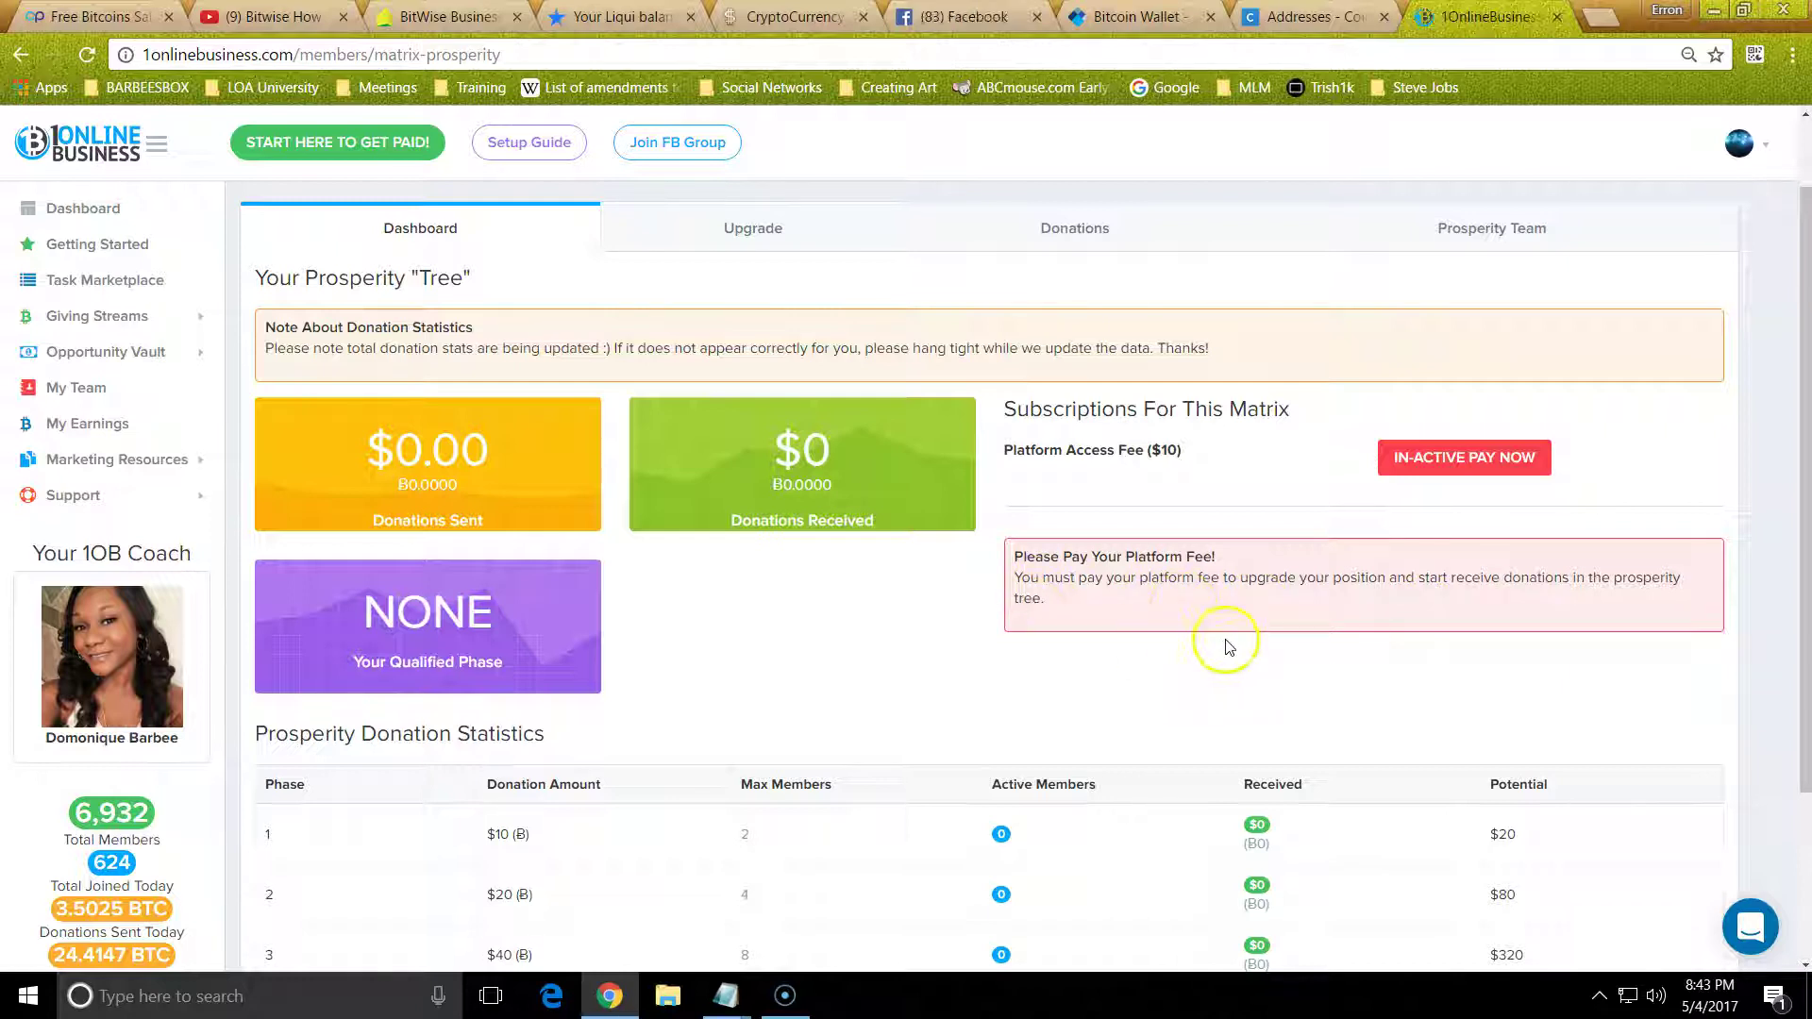
click(752, 244)
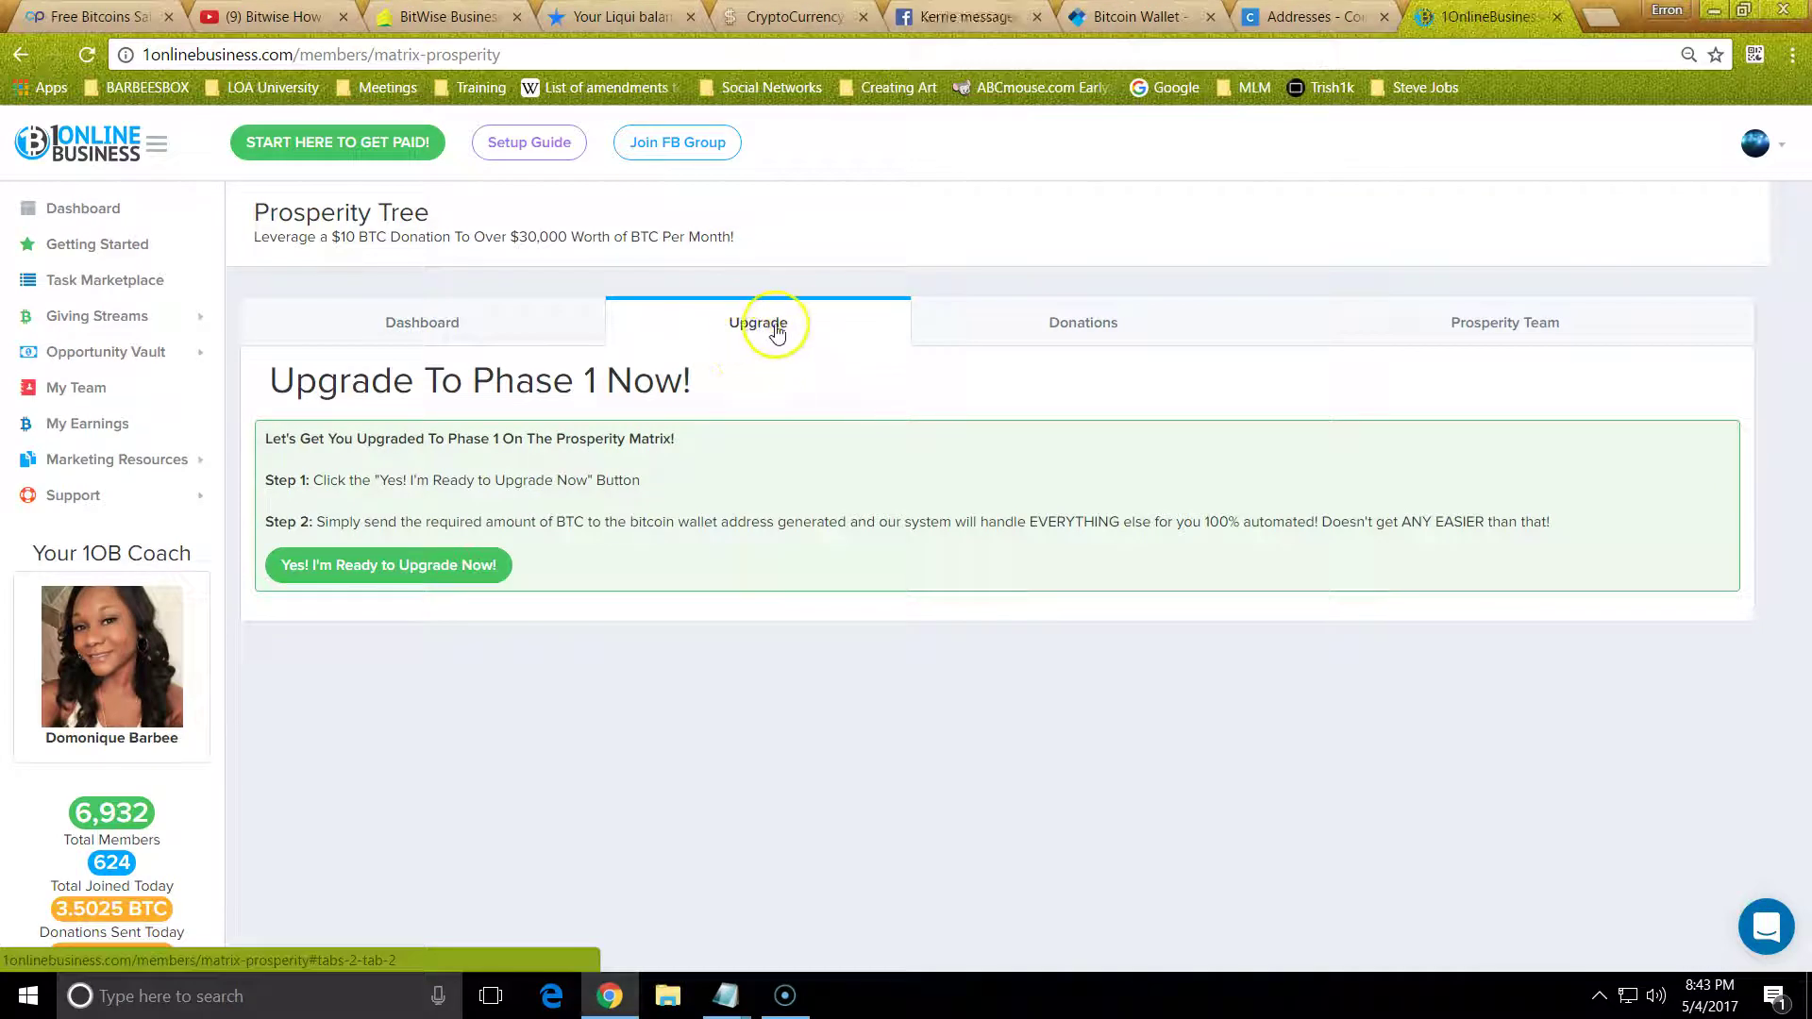
click(435, 570)
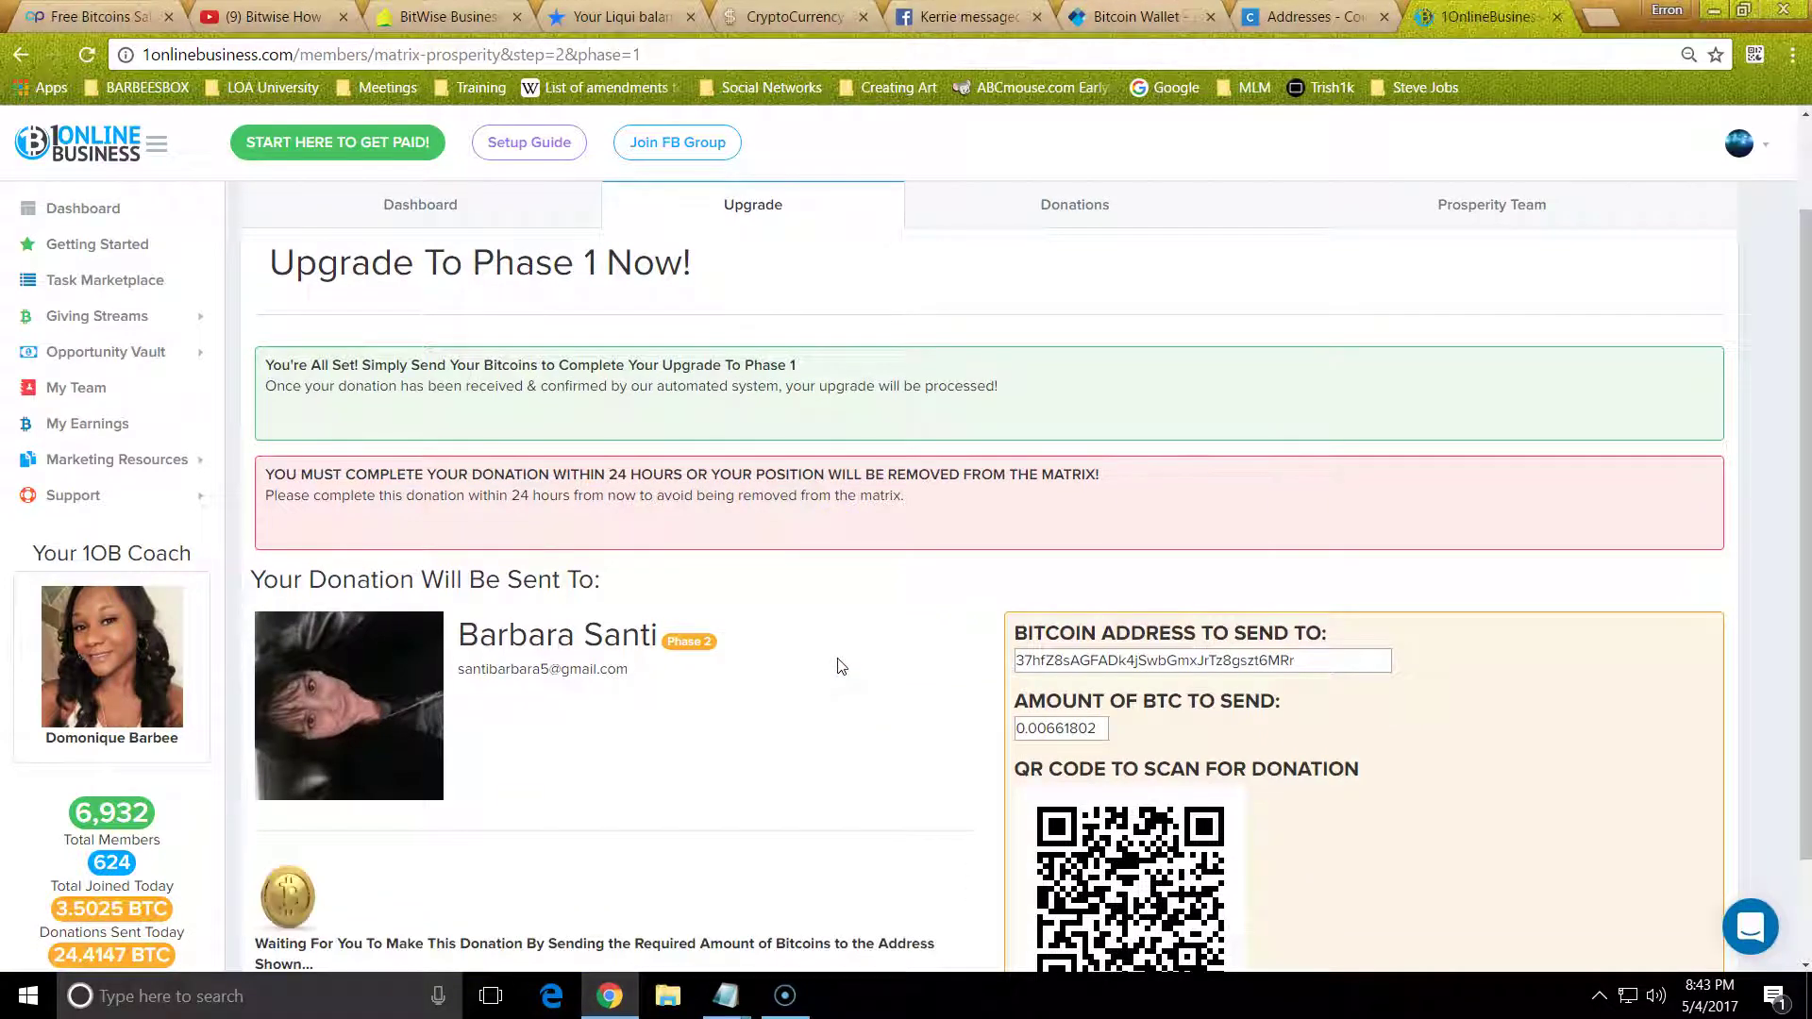
Copy the Phase 1 donation bitcoin address from the upgrade page
scroll(825, 642, down, 2)
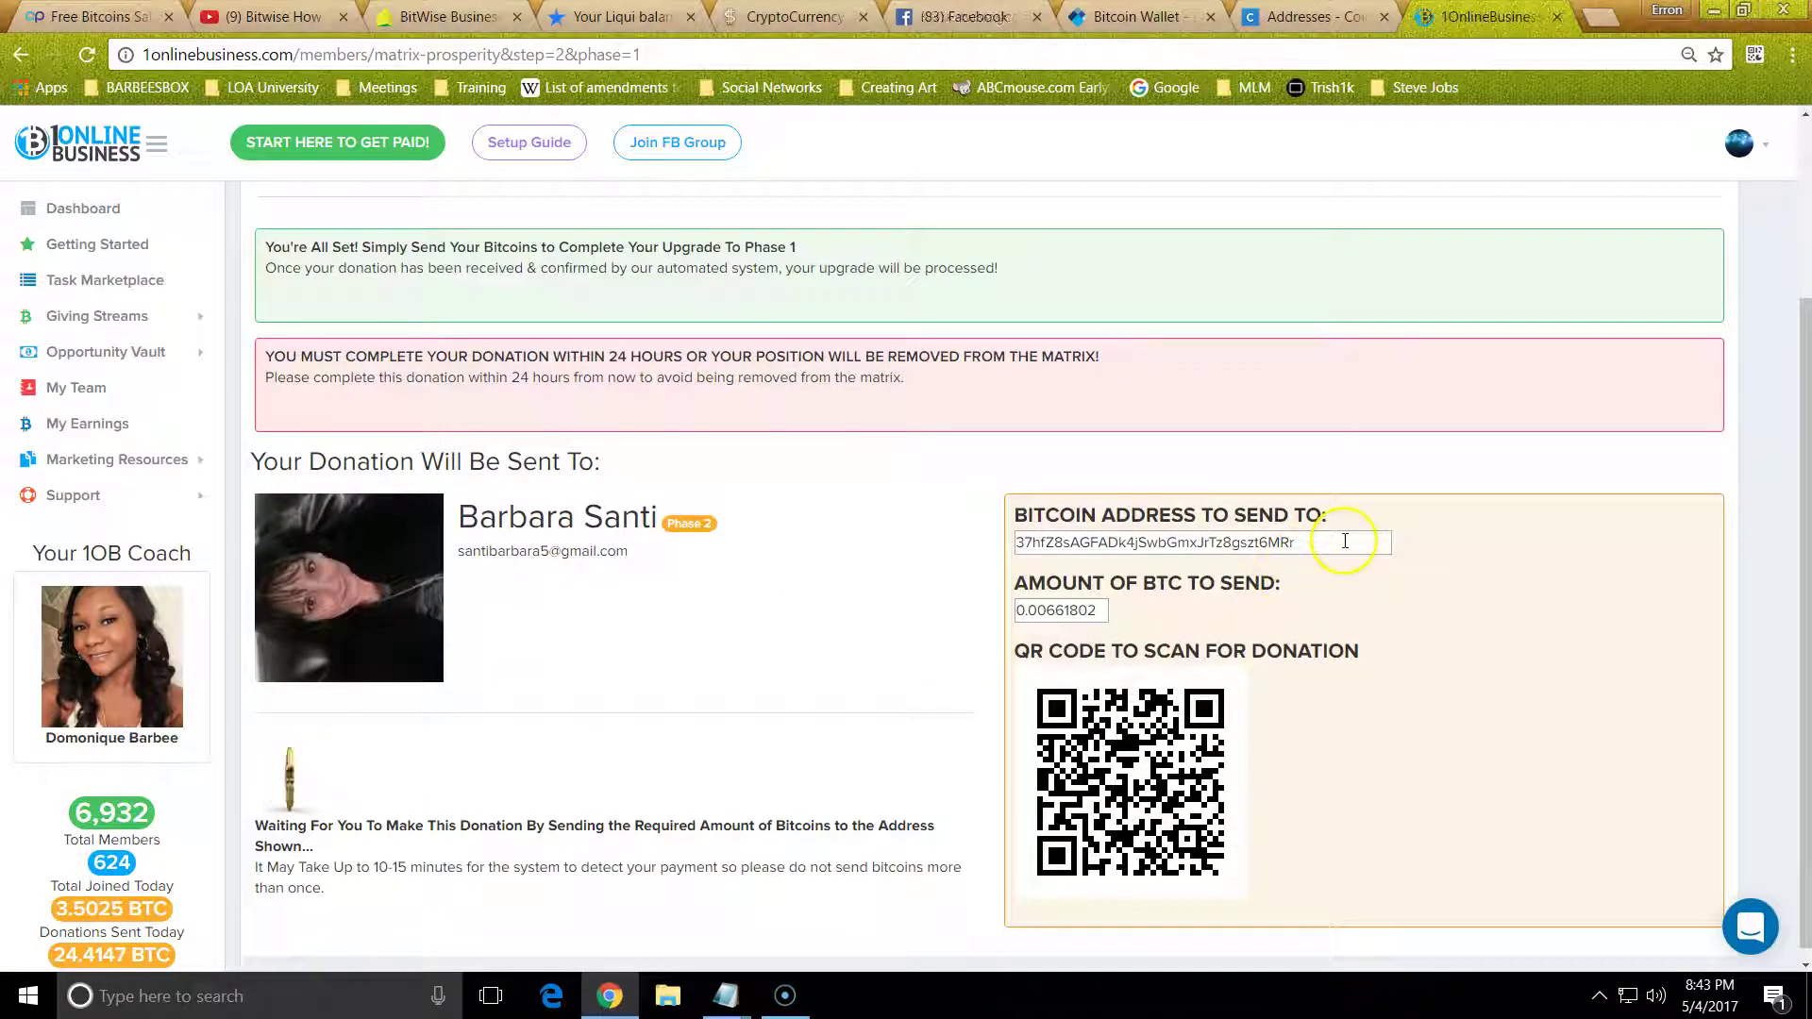
drag(1320, 542, 1015, 531)
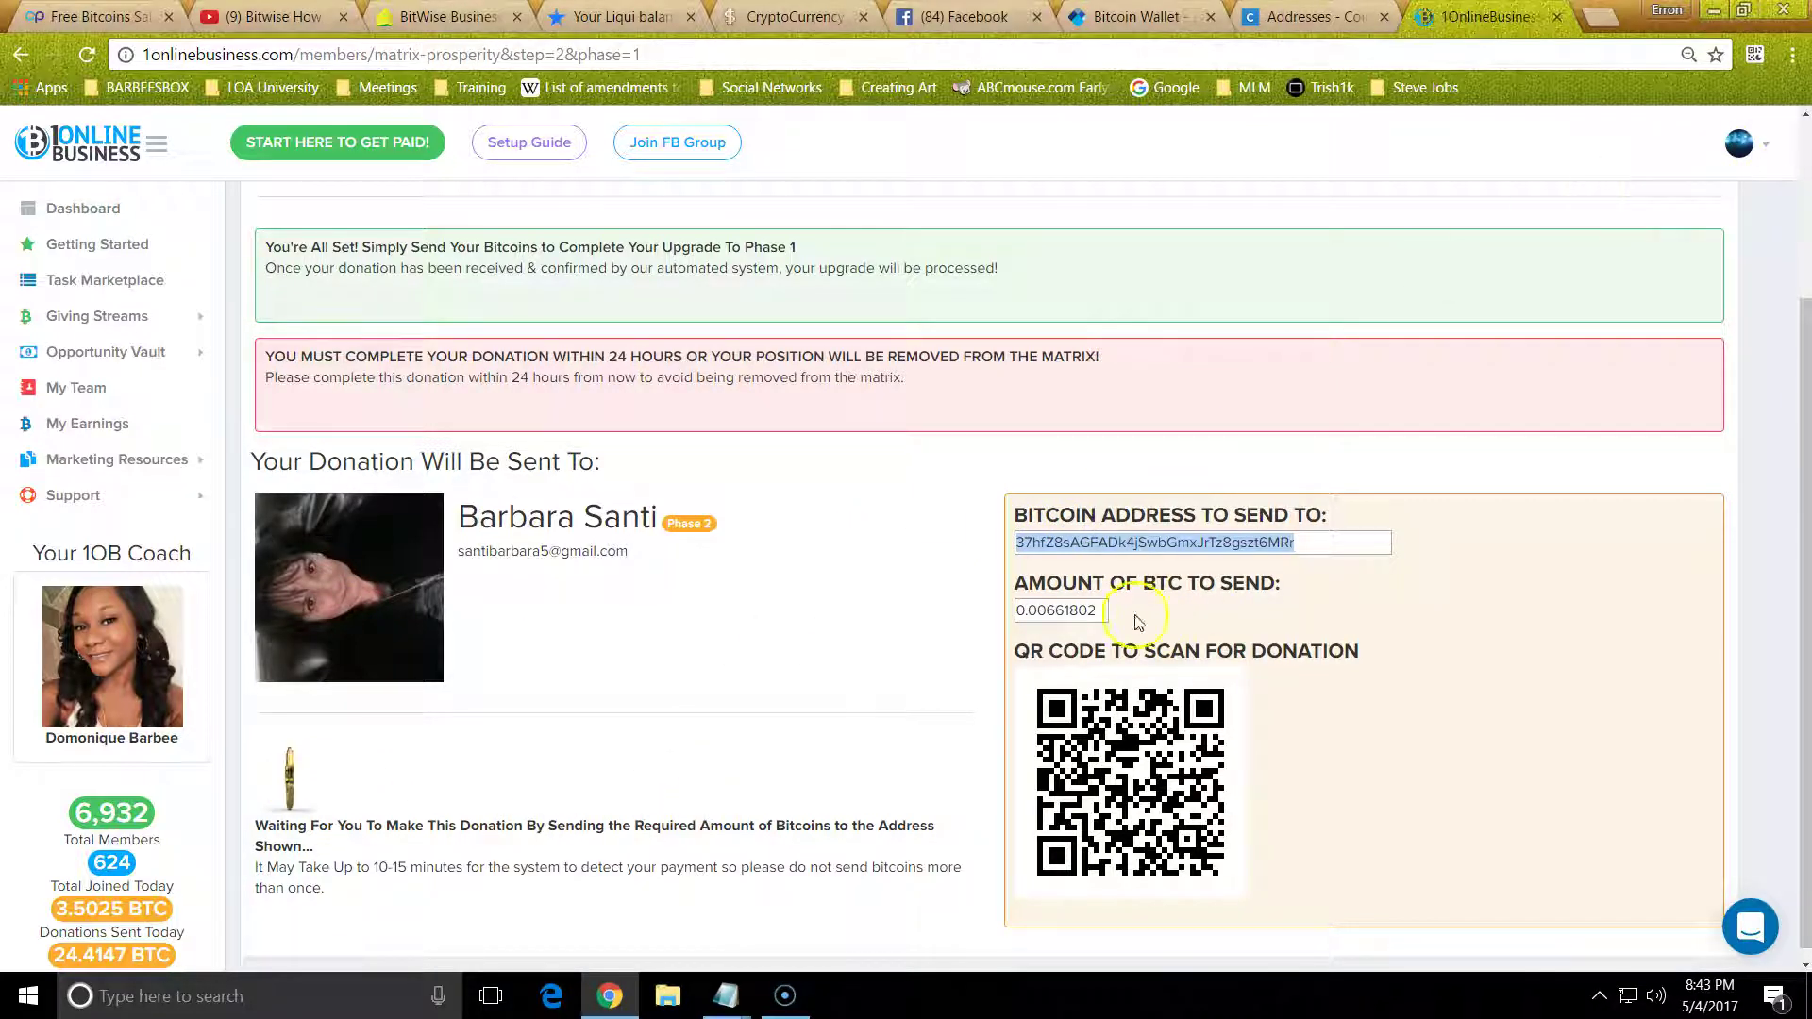
right_click(1081, 540)
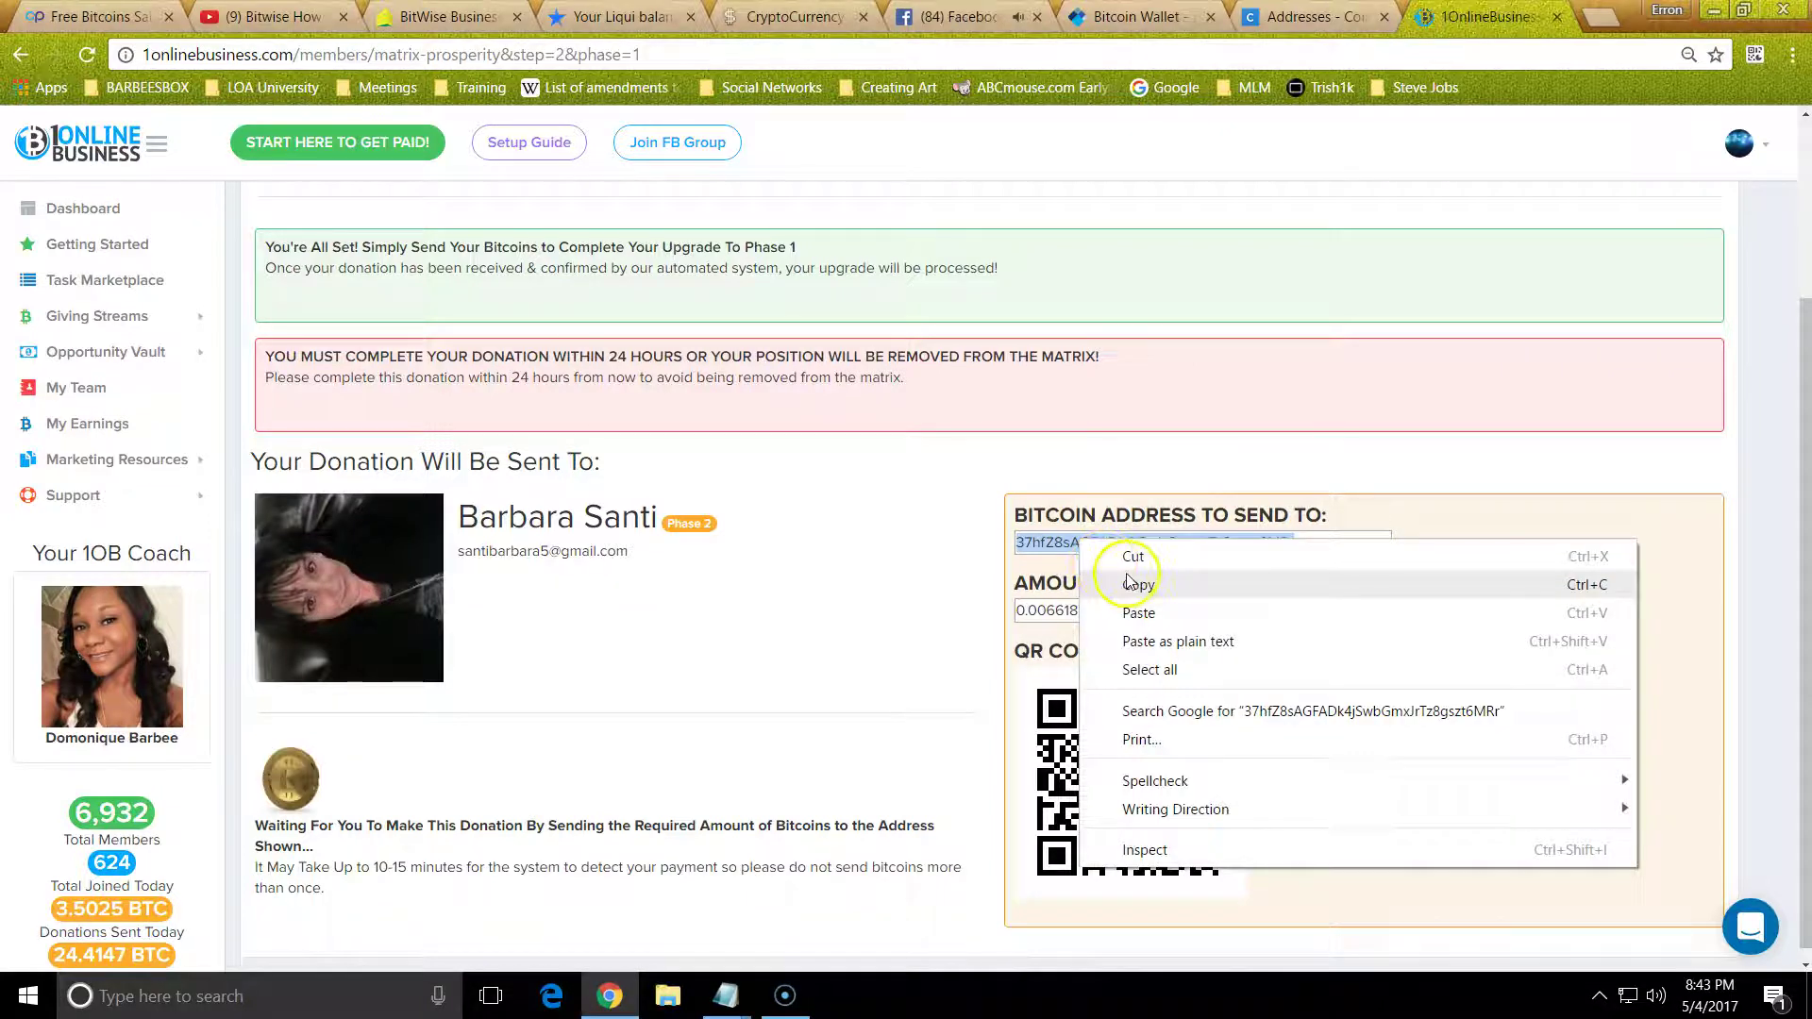
click(1135, 584)
Replace the send form's recipient with the Phase 1 donation address
click(1100, 23)
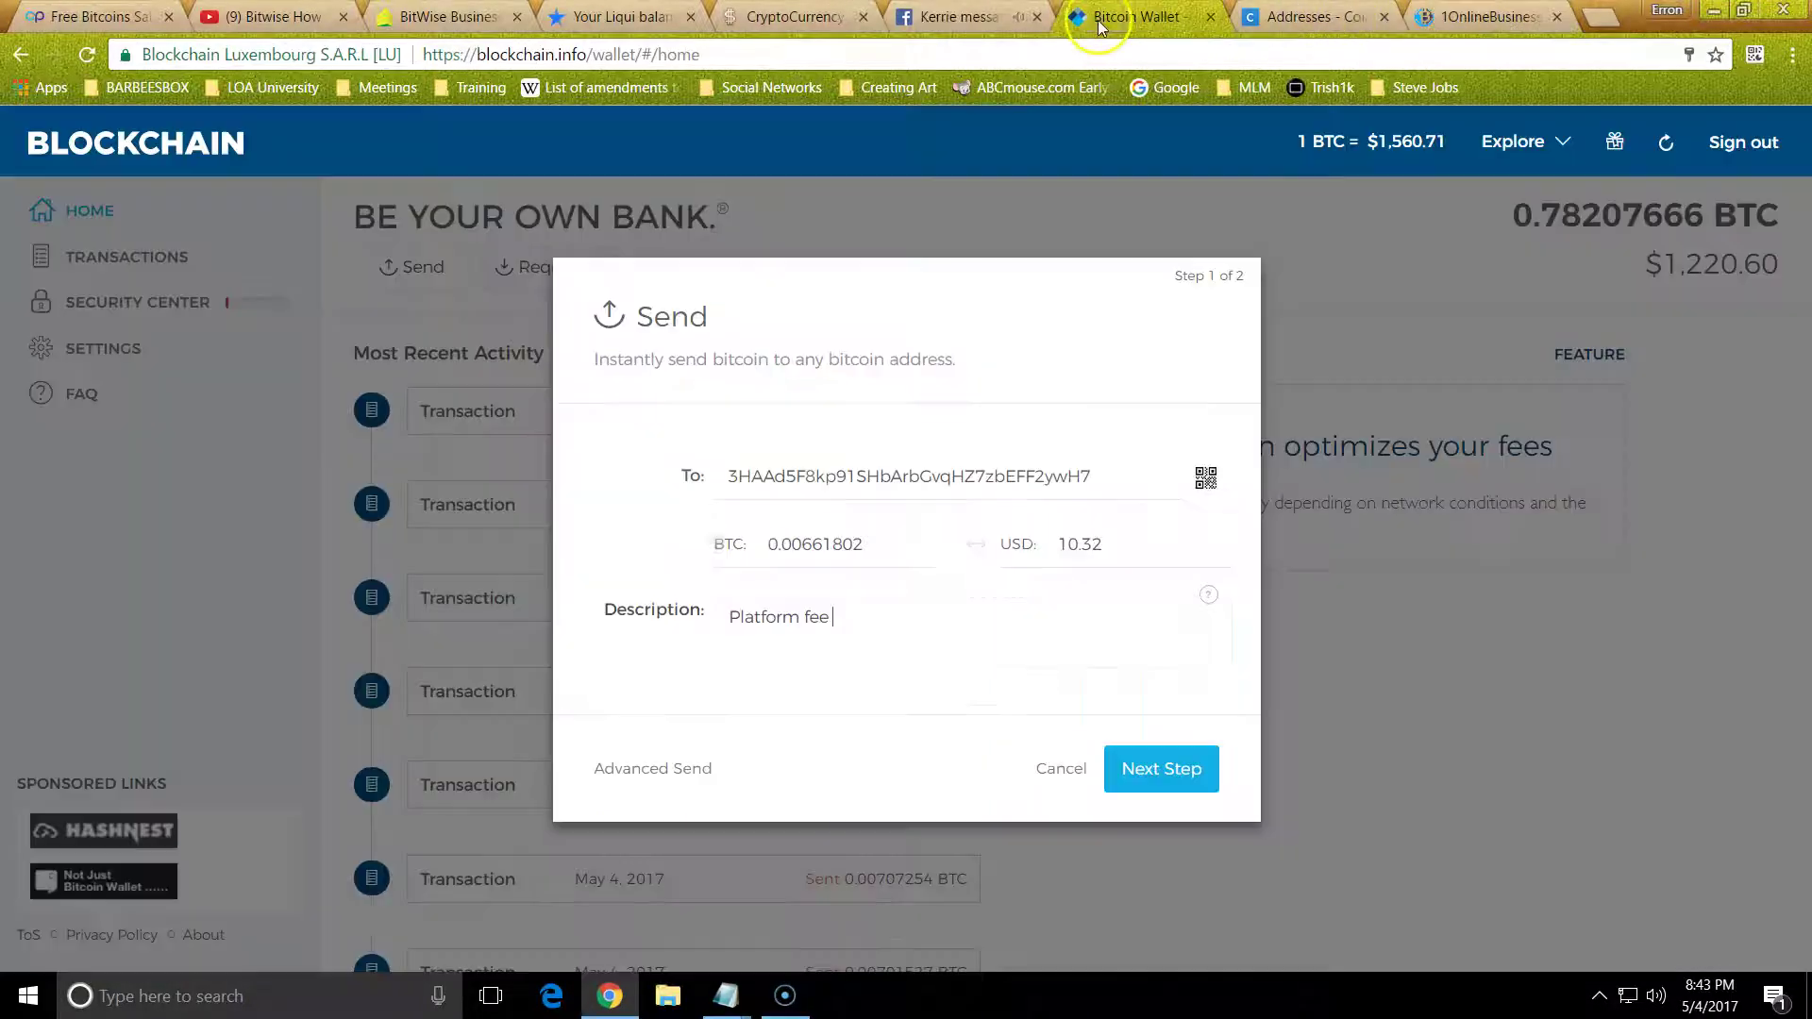
drag(1104, 476, 706, 492)
right_click(802, 482)
click(864, 555)
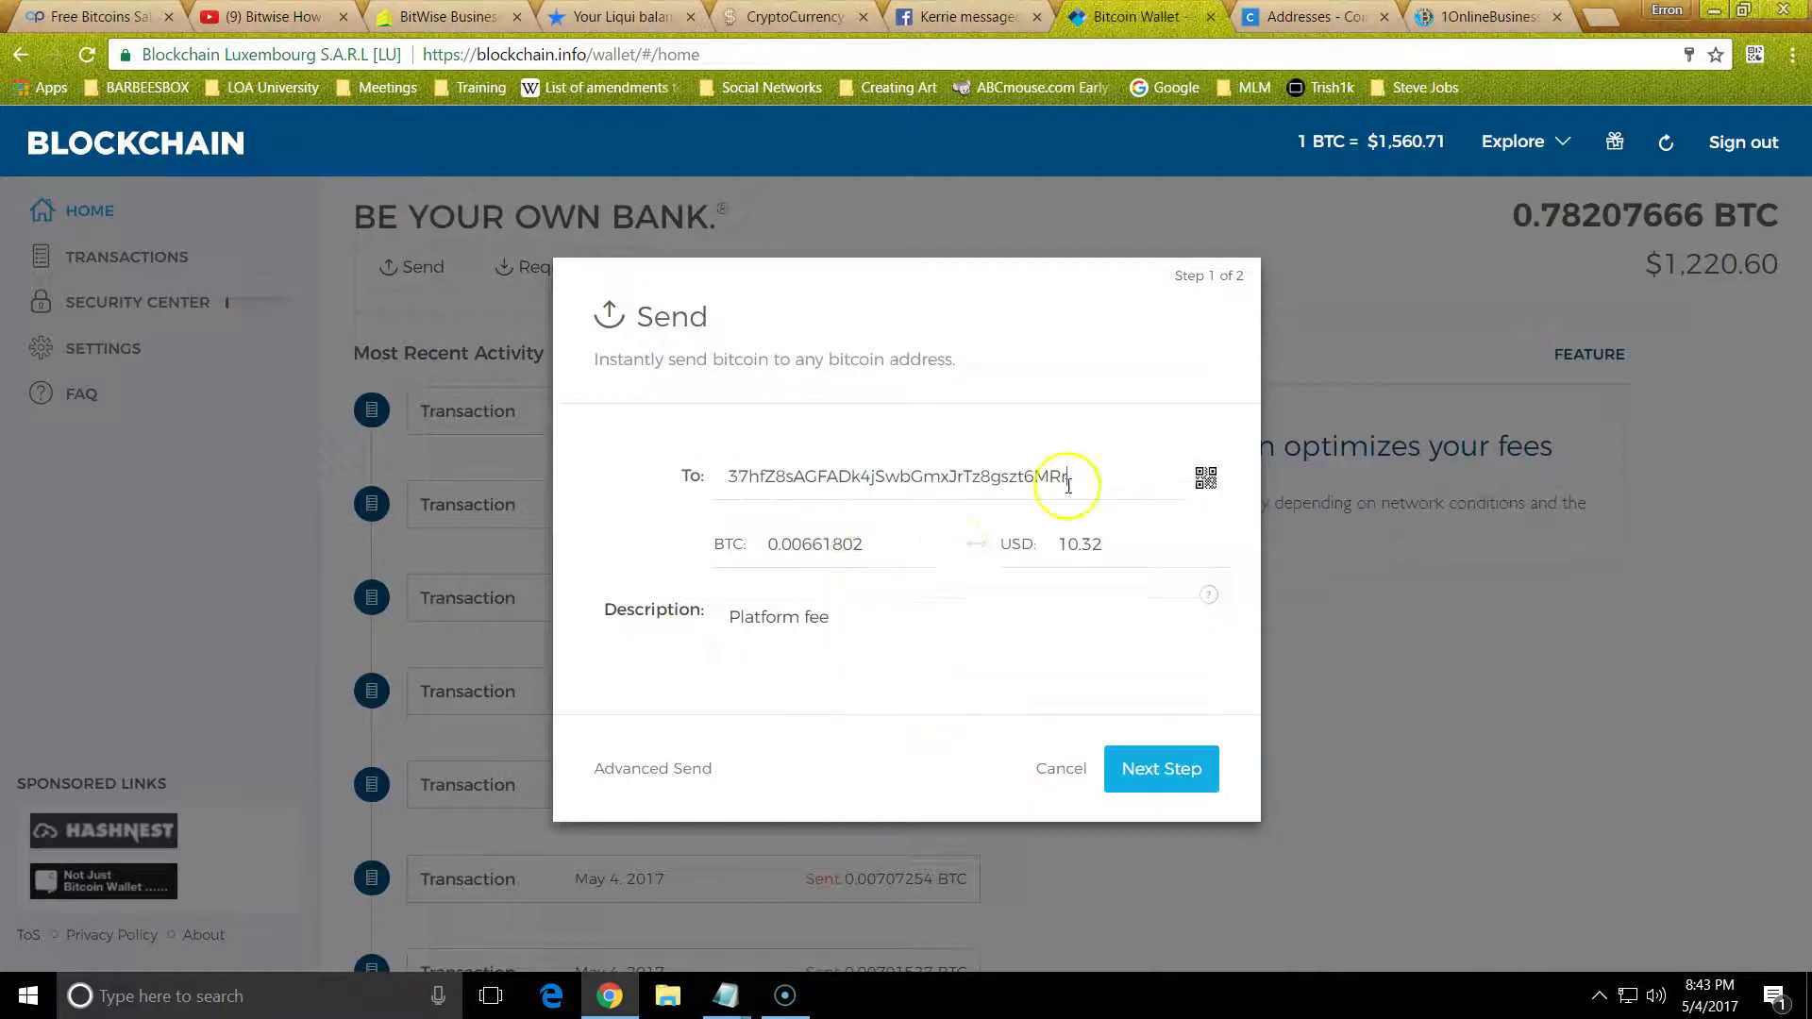
Paste the 0.00661802 BTC donation amount into the BTC field, then cancel the send form
click(1481, 16)
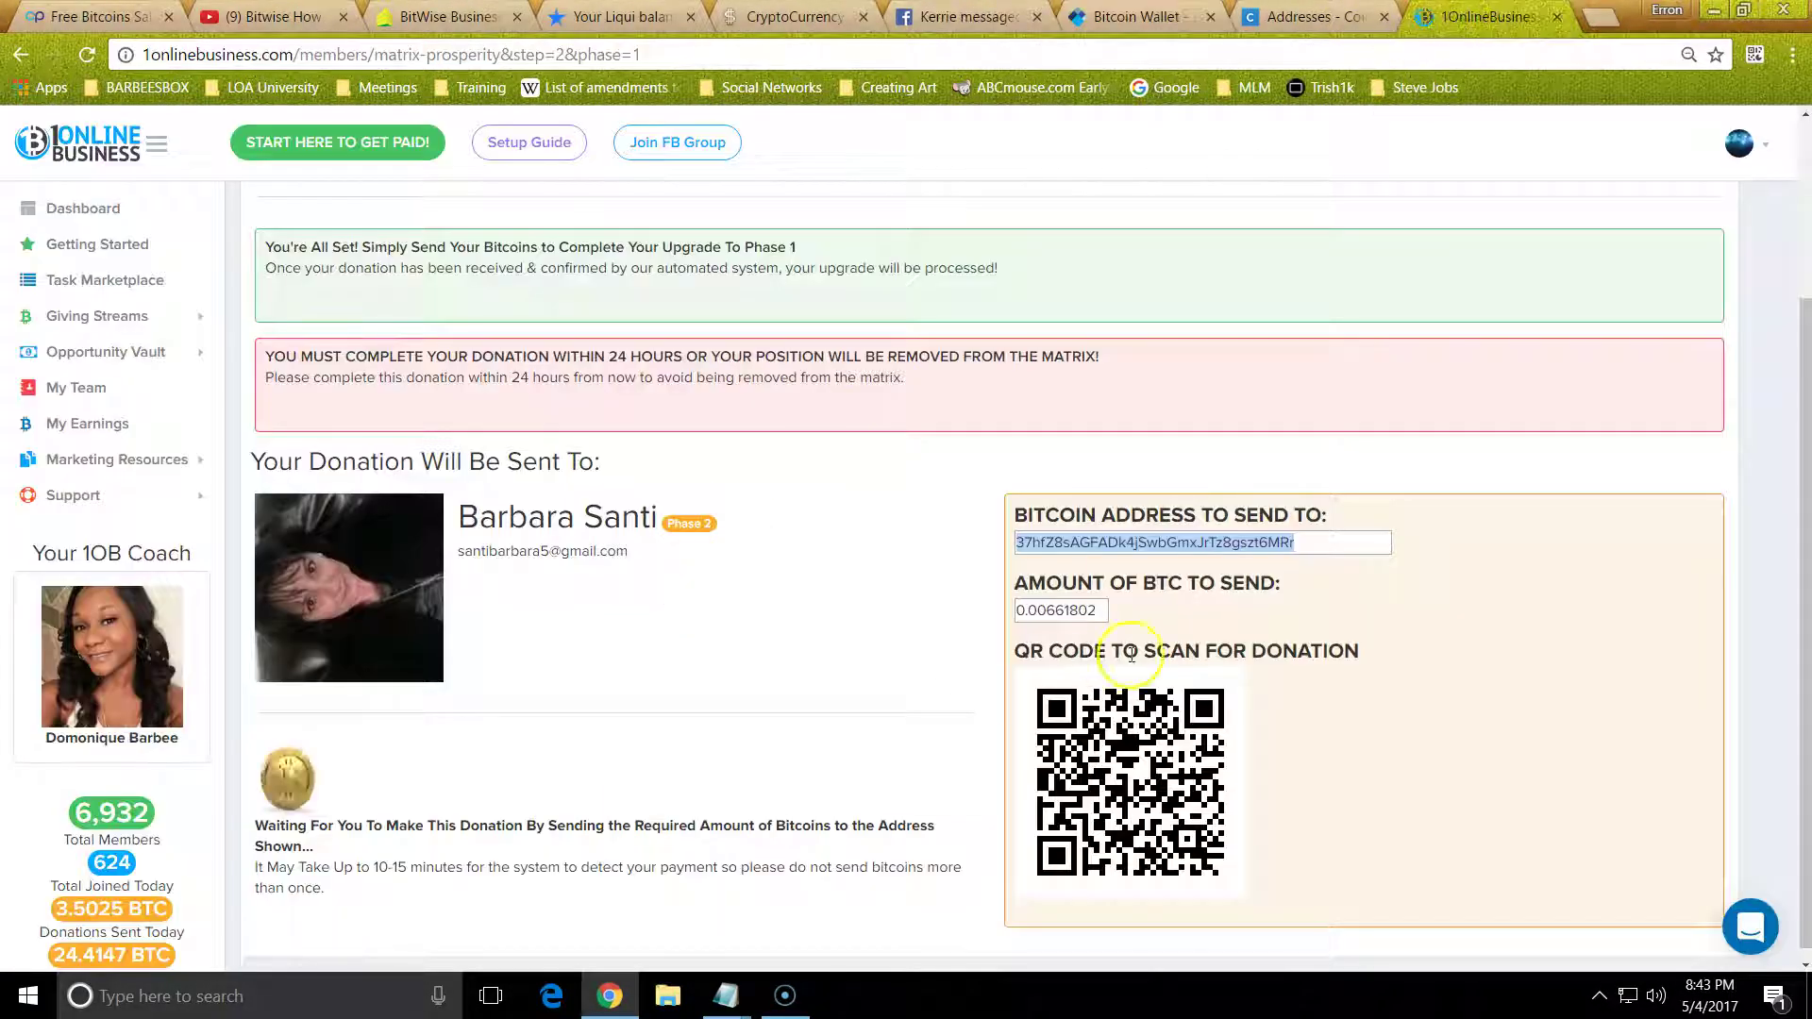
drag(1110, 610, 1009, 611)
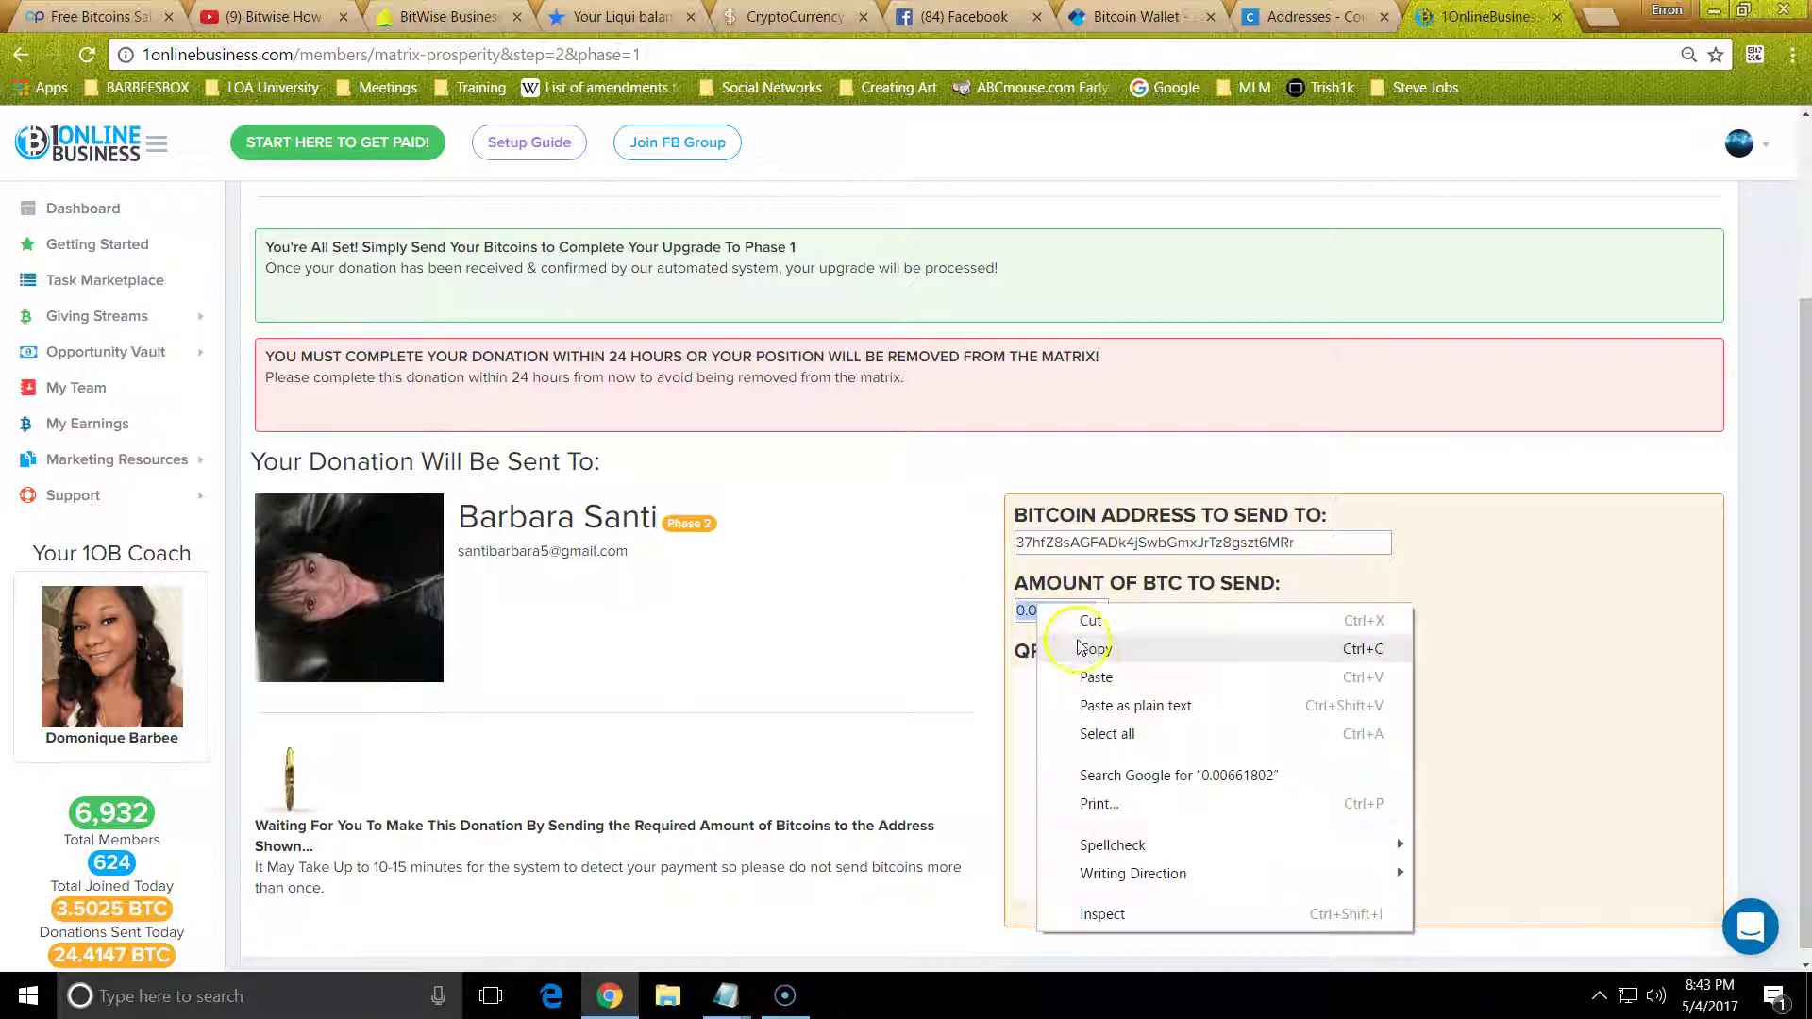
right_click(1037, 608)
click(1092, 650)
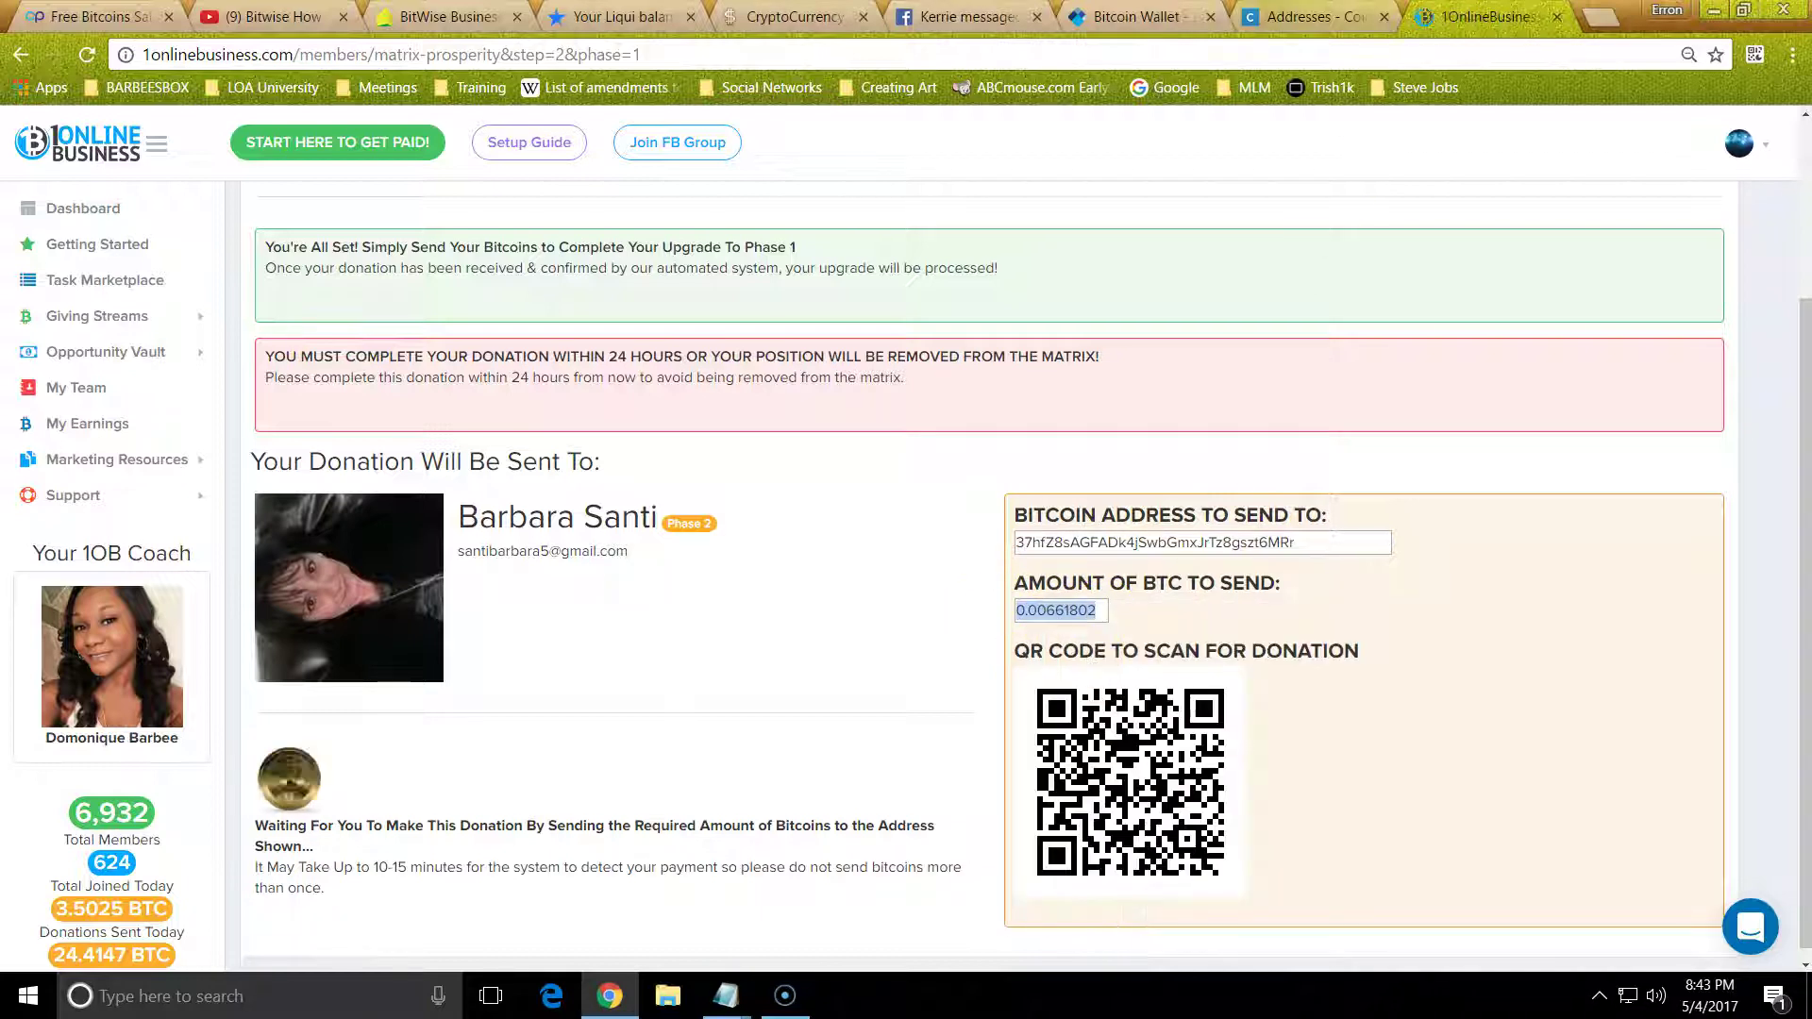
click(1125, 27)
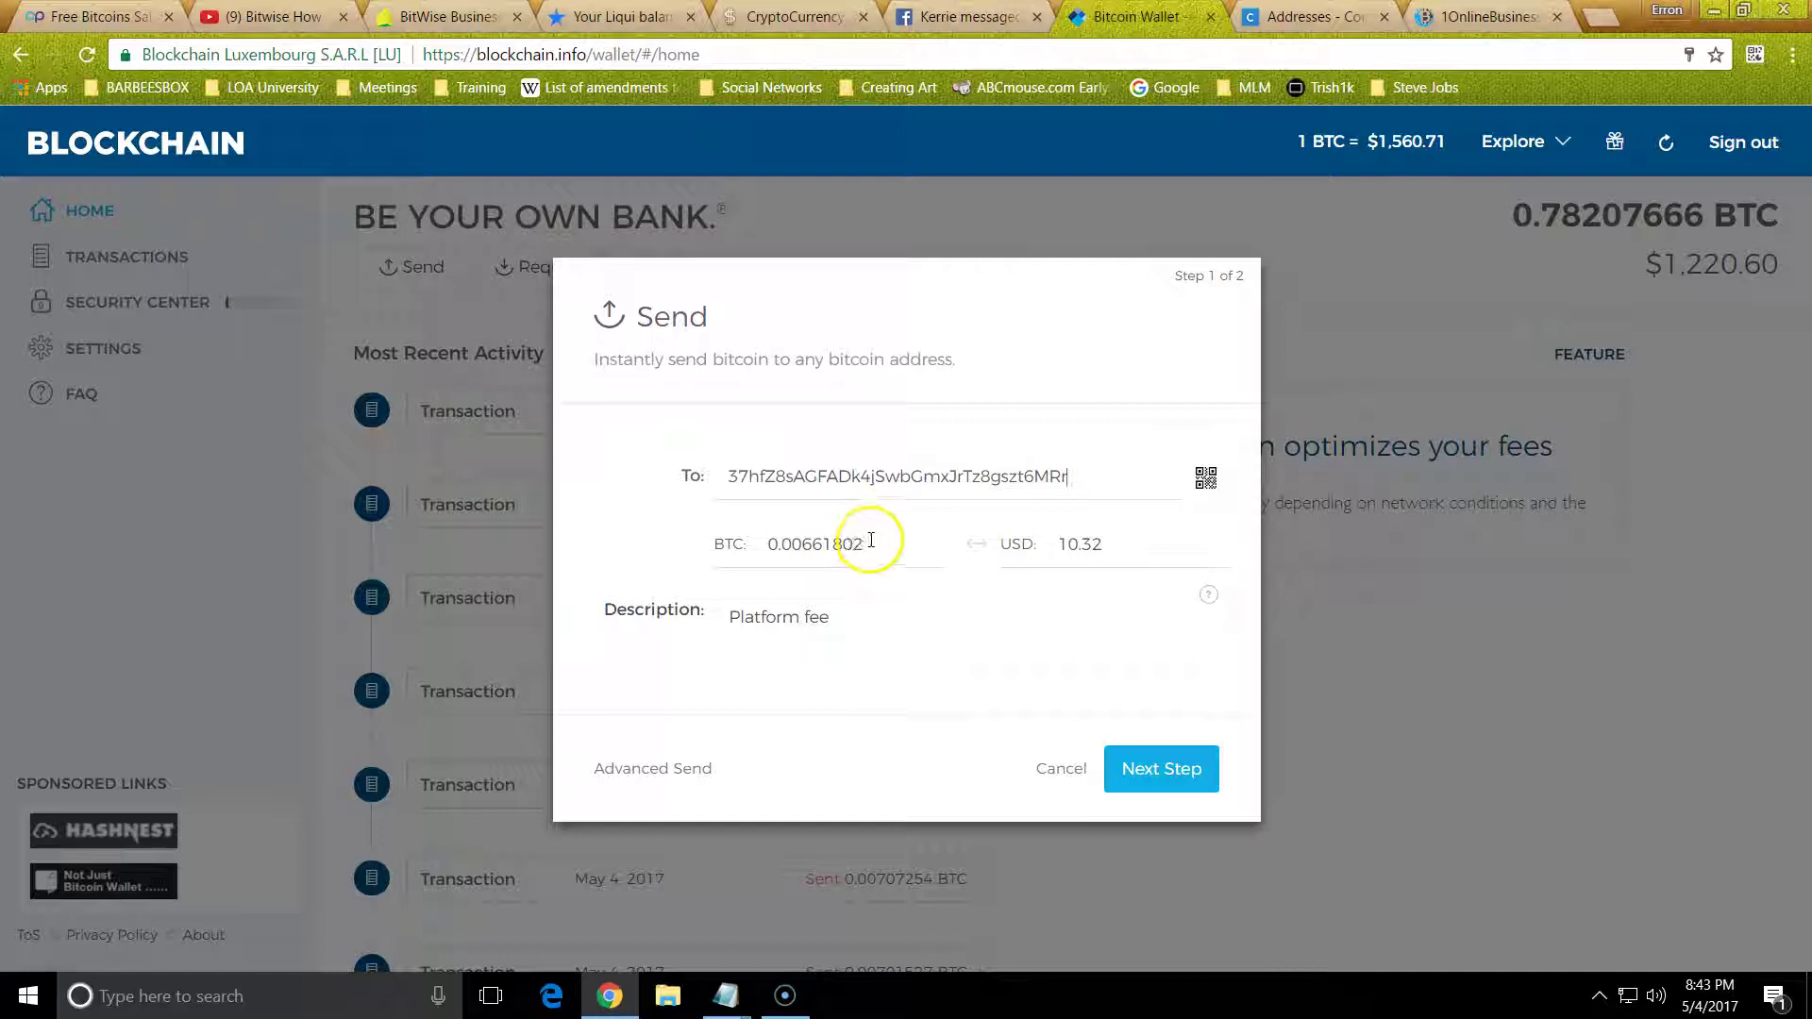
drag(865, 533, 708, 565)
right_click(814, 547)
click(897, 615)
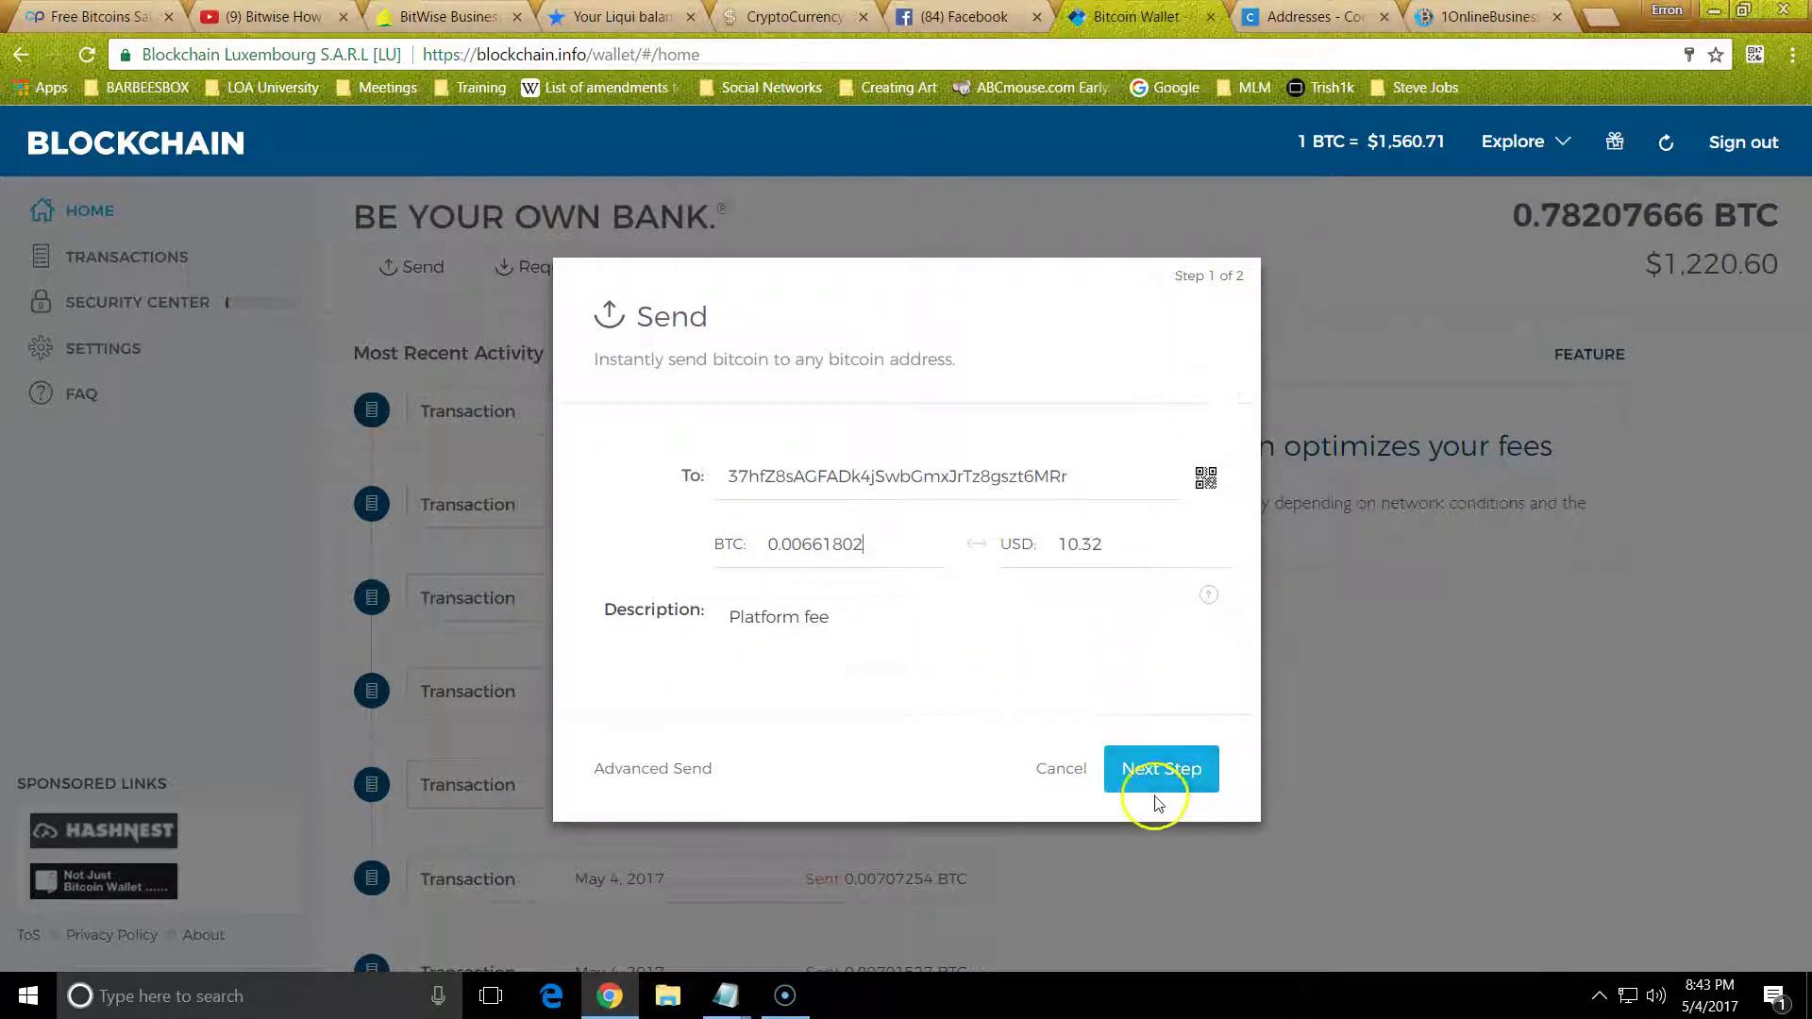
click(1062, 772)
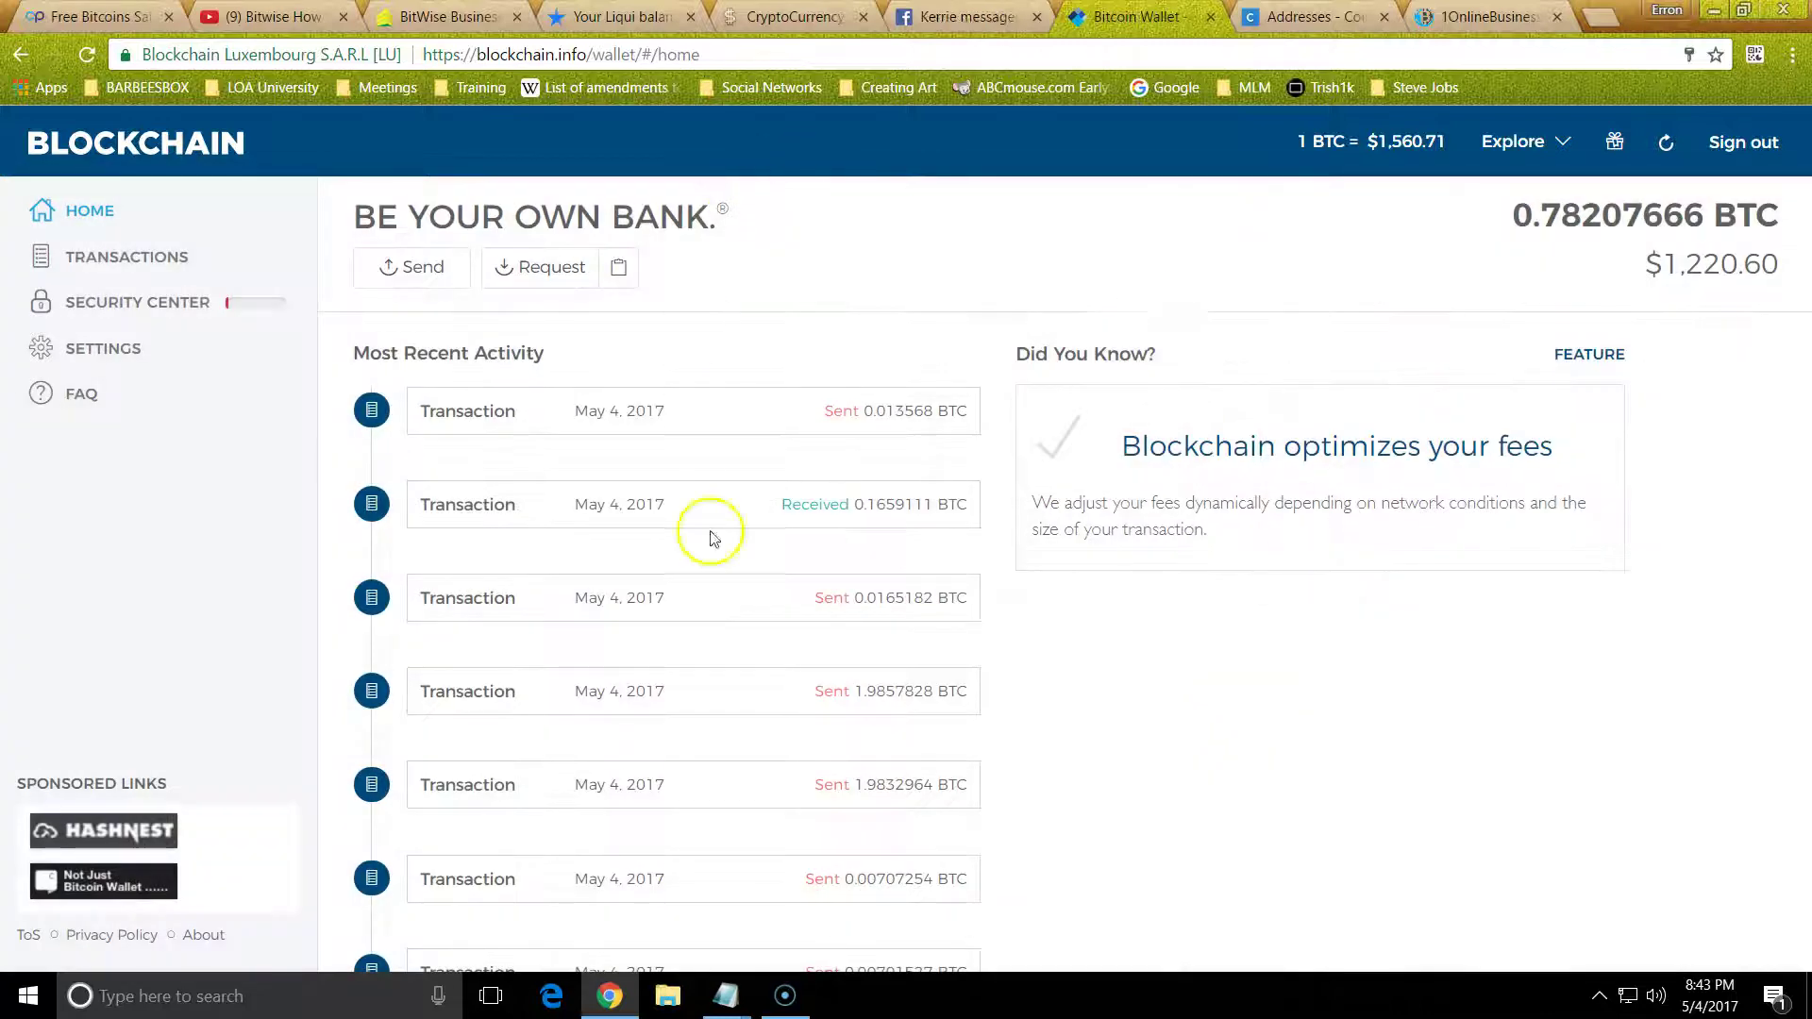
Open the Donations tab under Giving Streams > Prosperity Tree, showing empty received and sent lists
click(1467, 28)
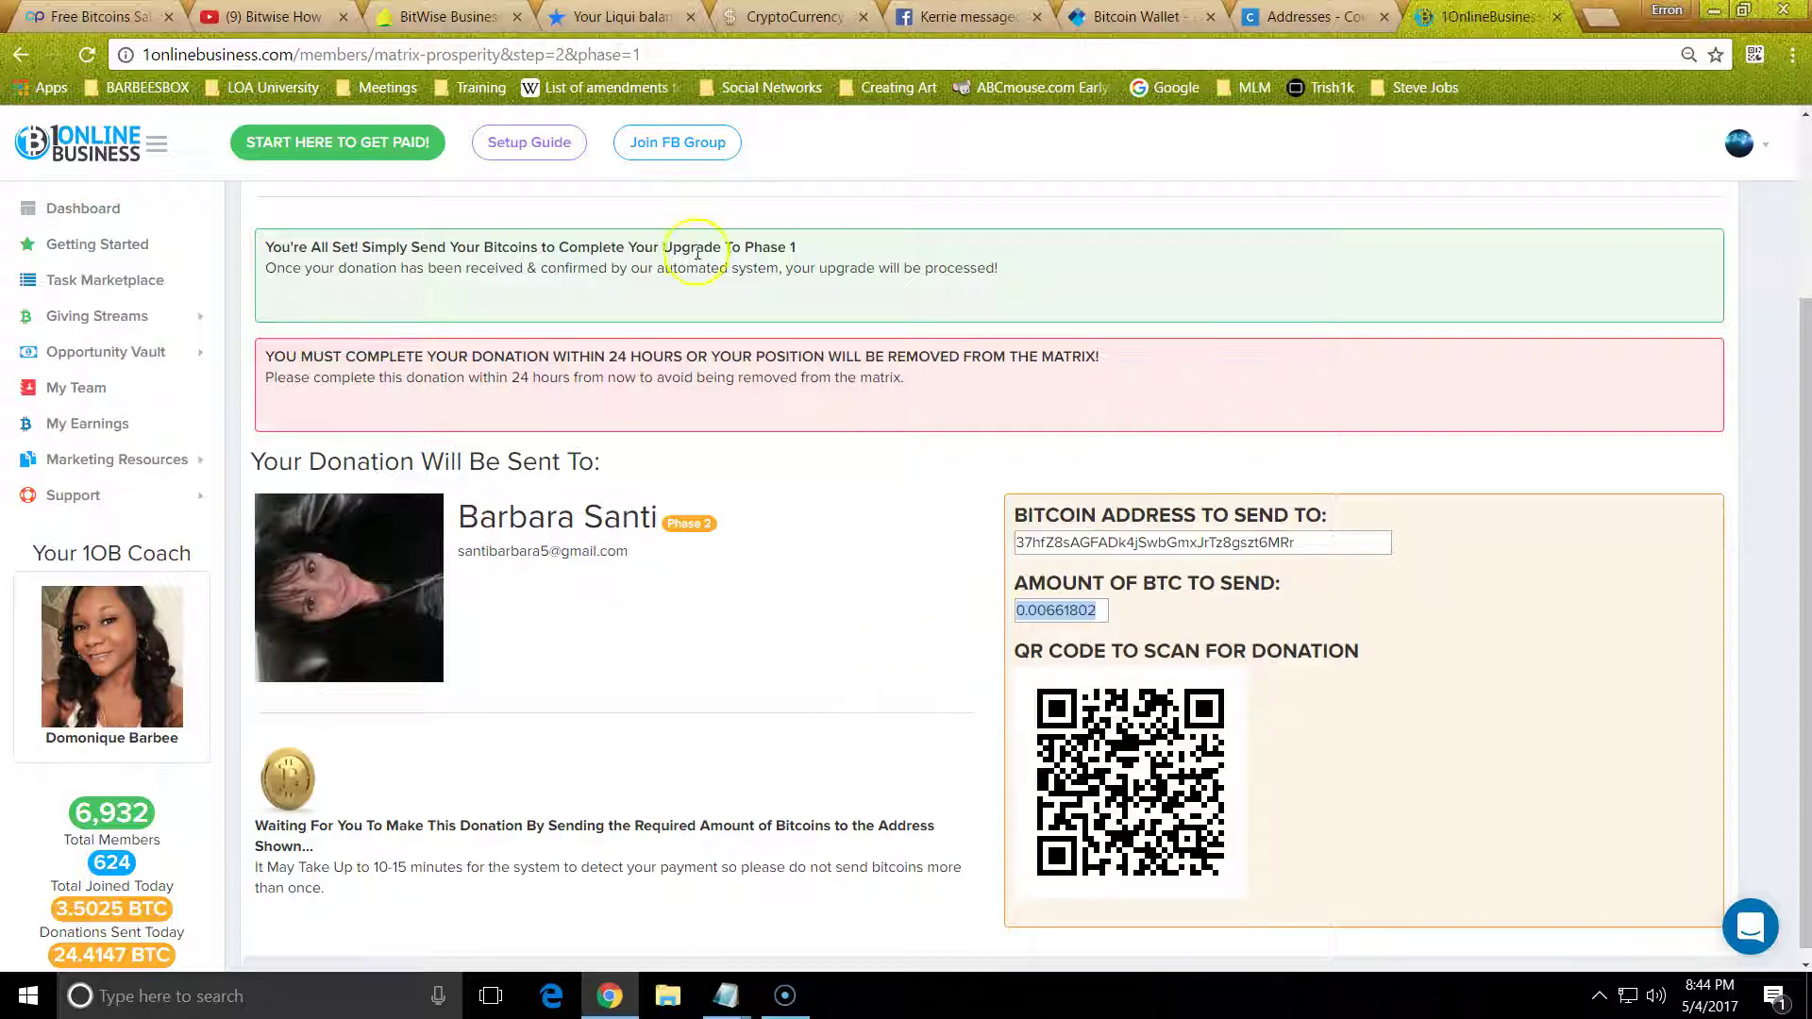
click(93, 326)
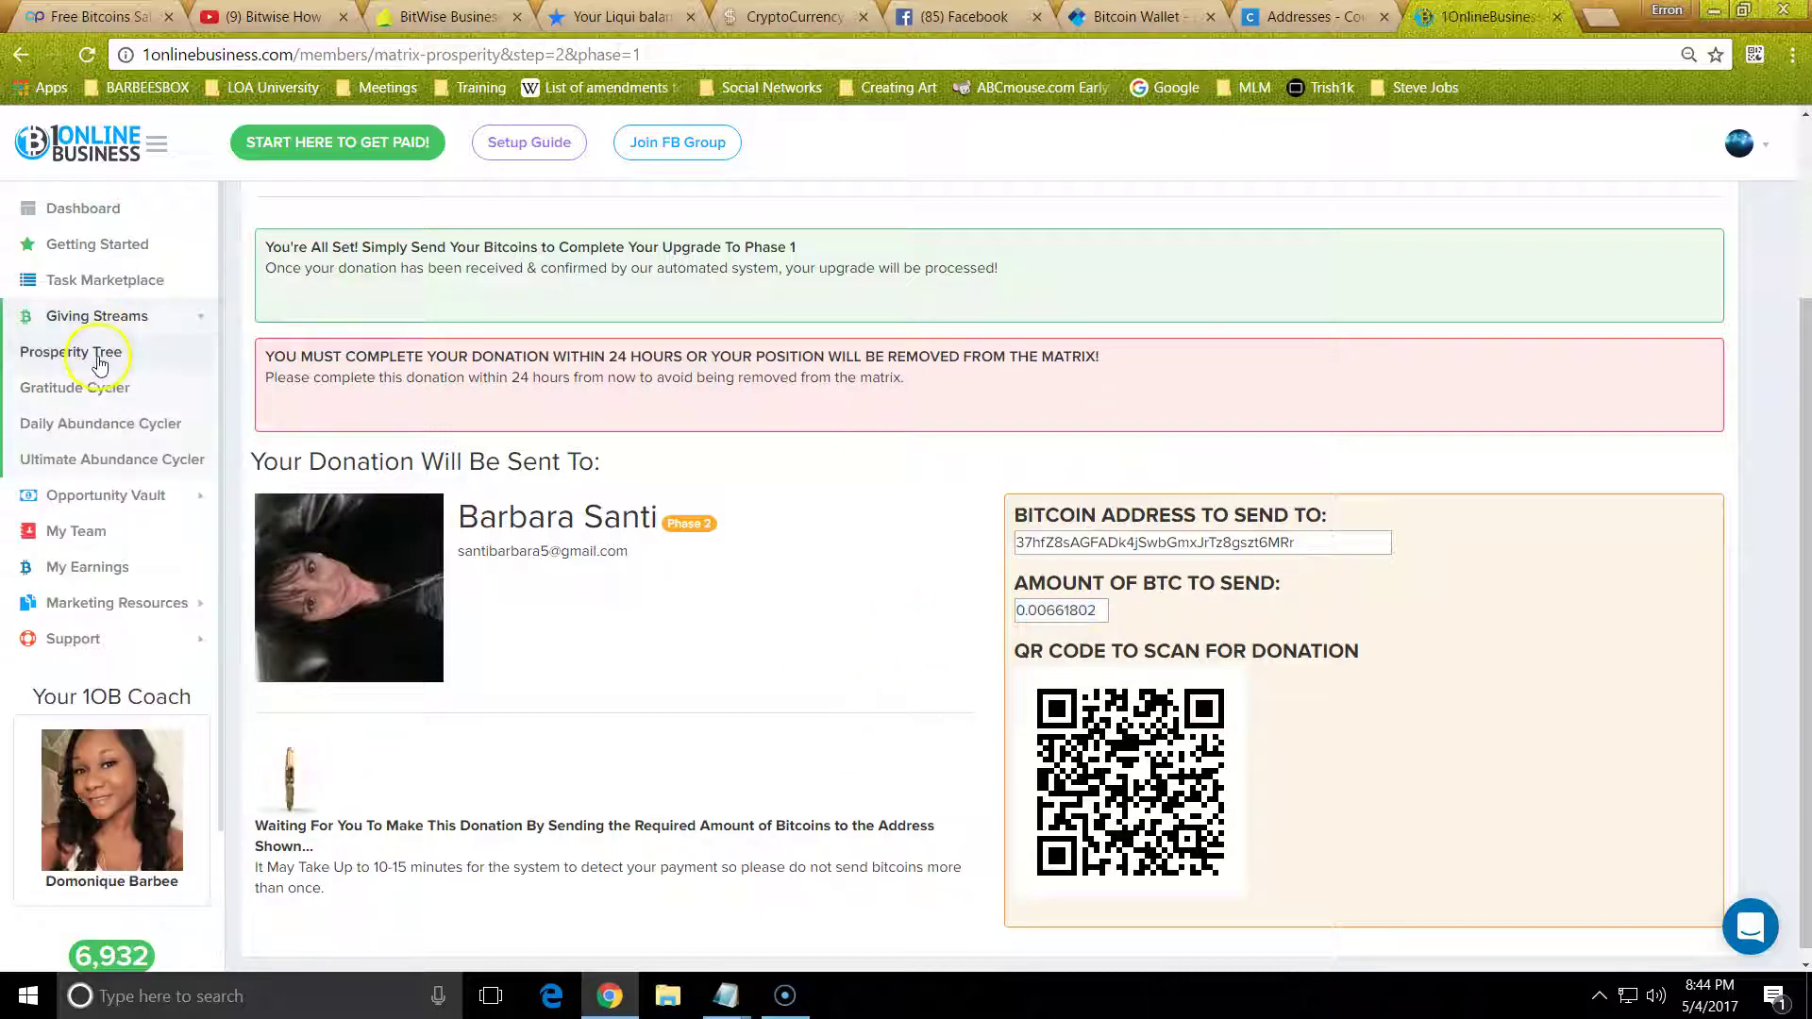
click(105, 352)
click(1027, 312)
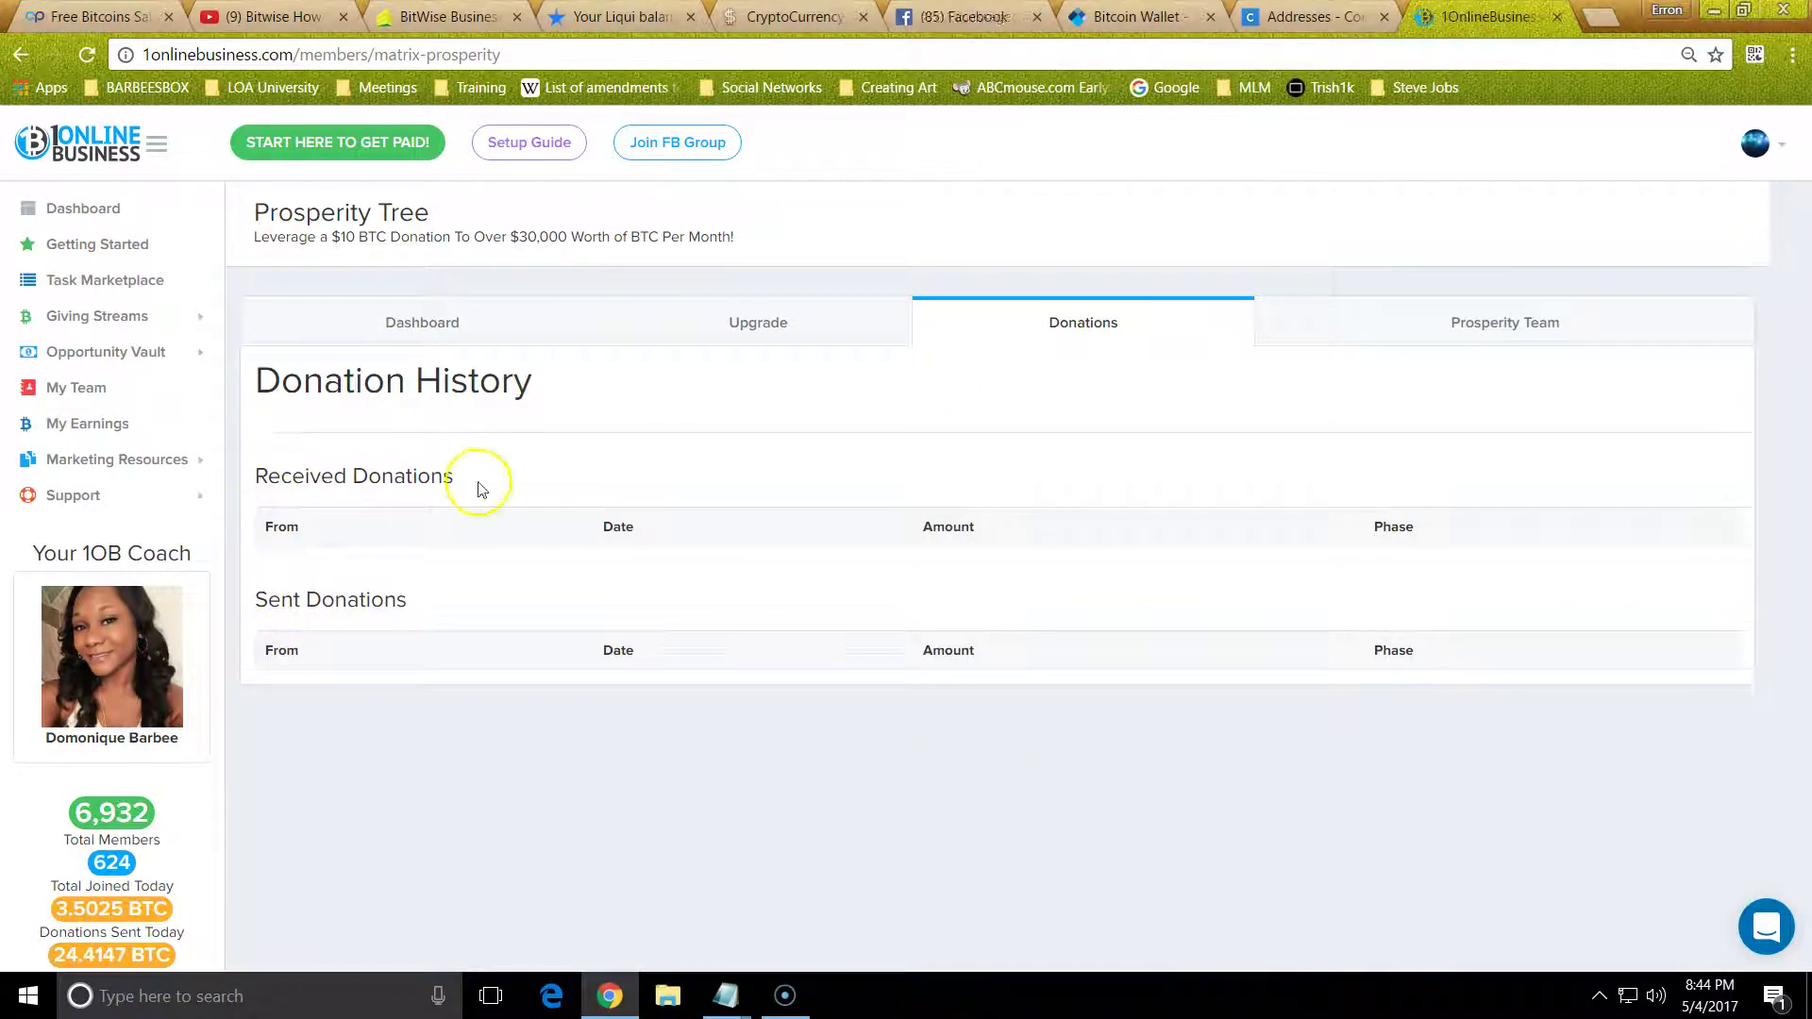
View the Prosperity Team tab, then switch back to the Prosperity Tree Dashboard tab
click(1521, 328)
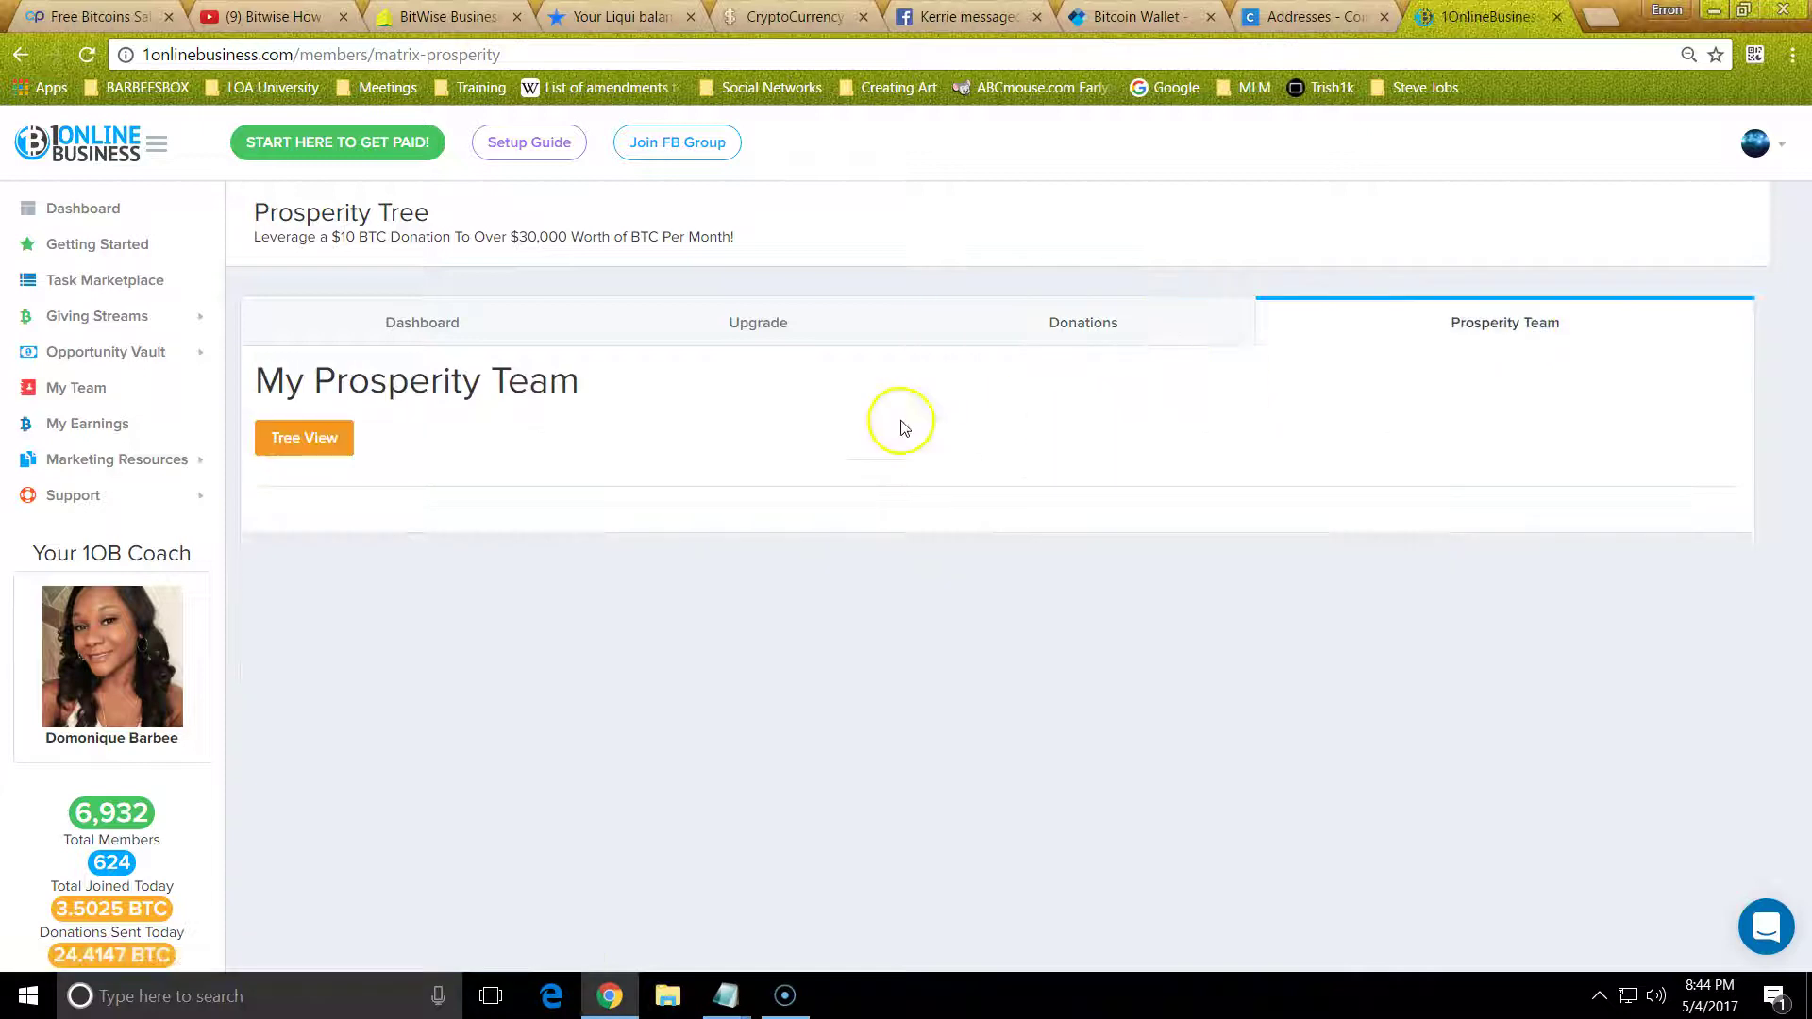
click(422, 330)
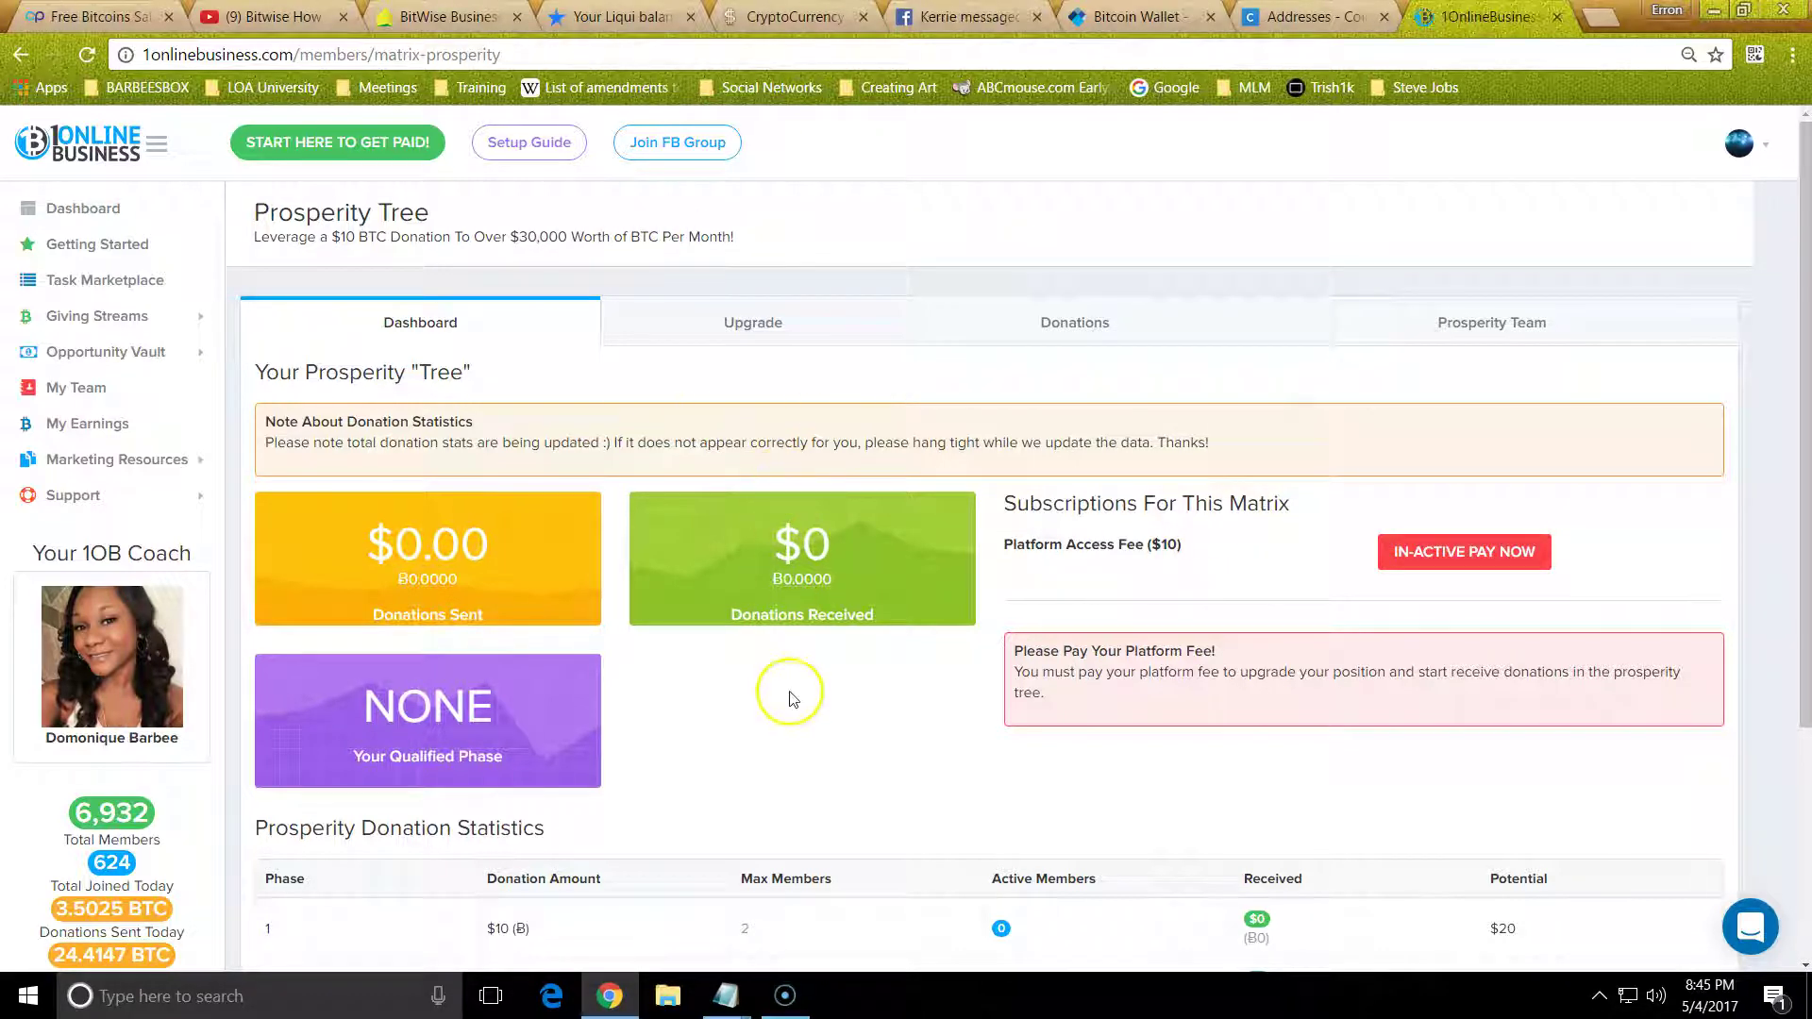
Review the five-phase $1,320 donation statistics, then expand Giving Streams > Opportunity Vault
scroll(793, 700, down, 3)
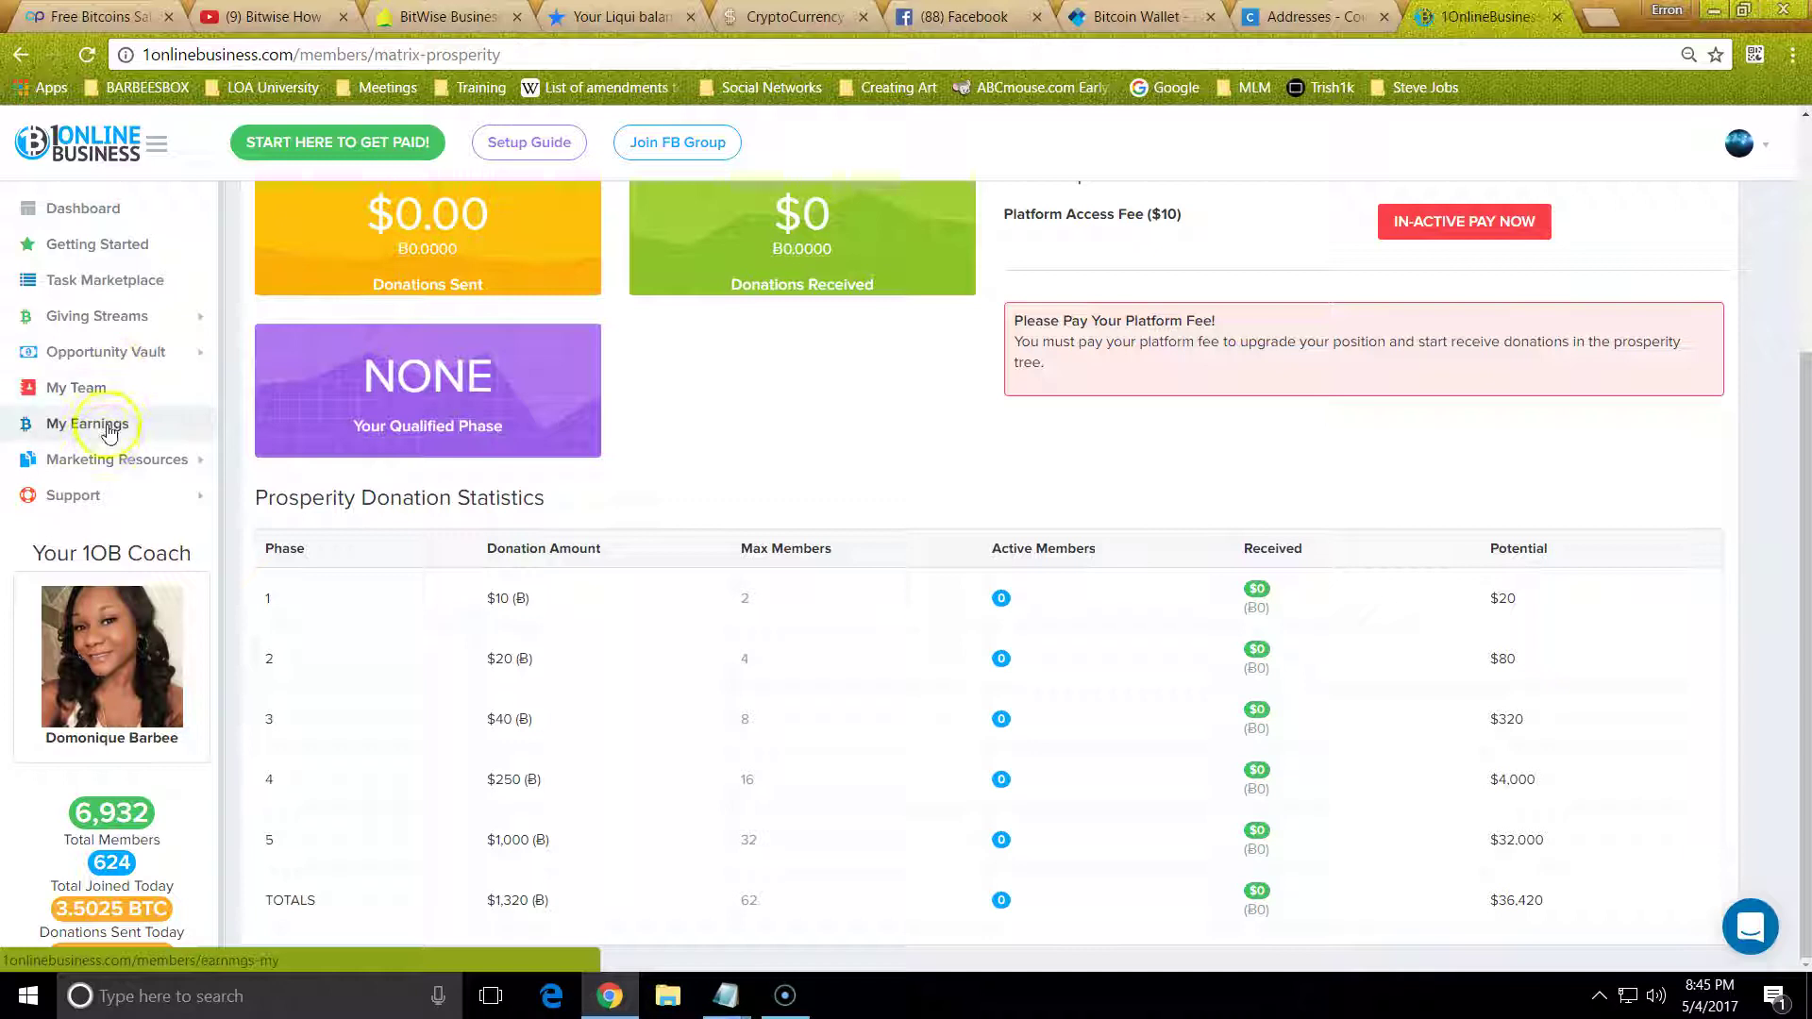
click(95, 316)
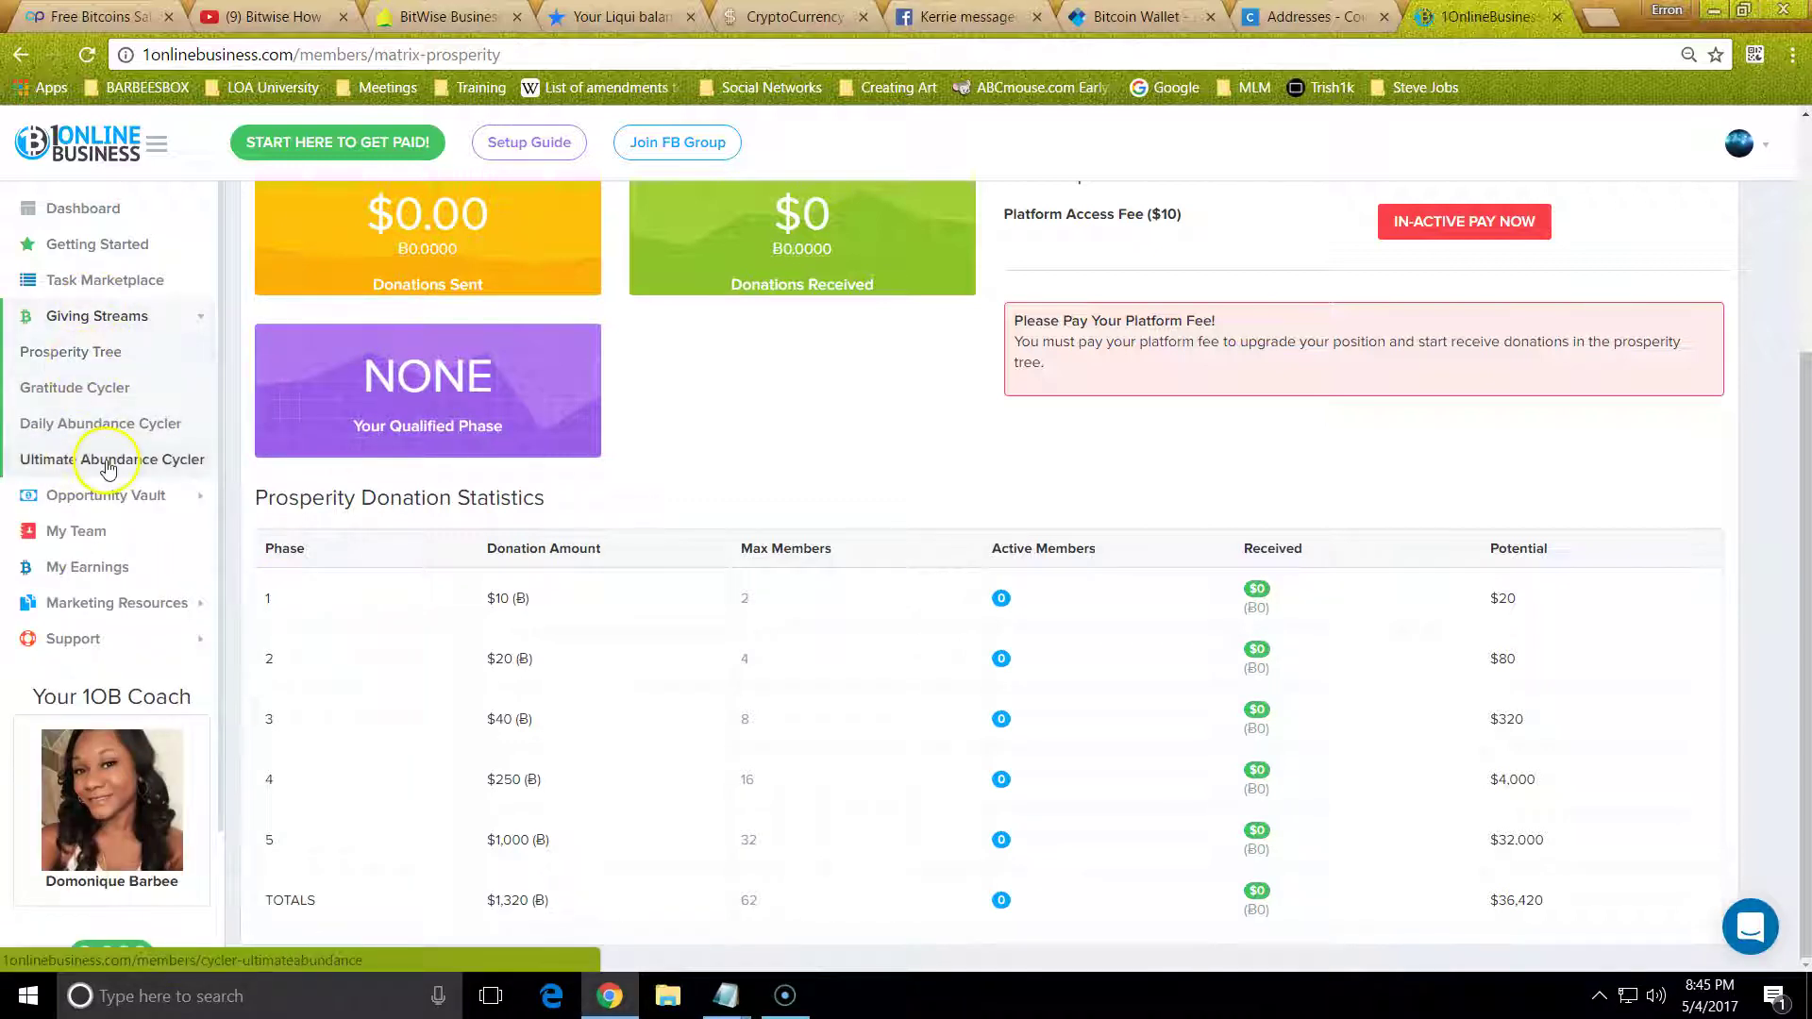
click(113, 493)
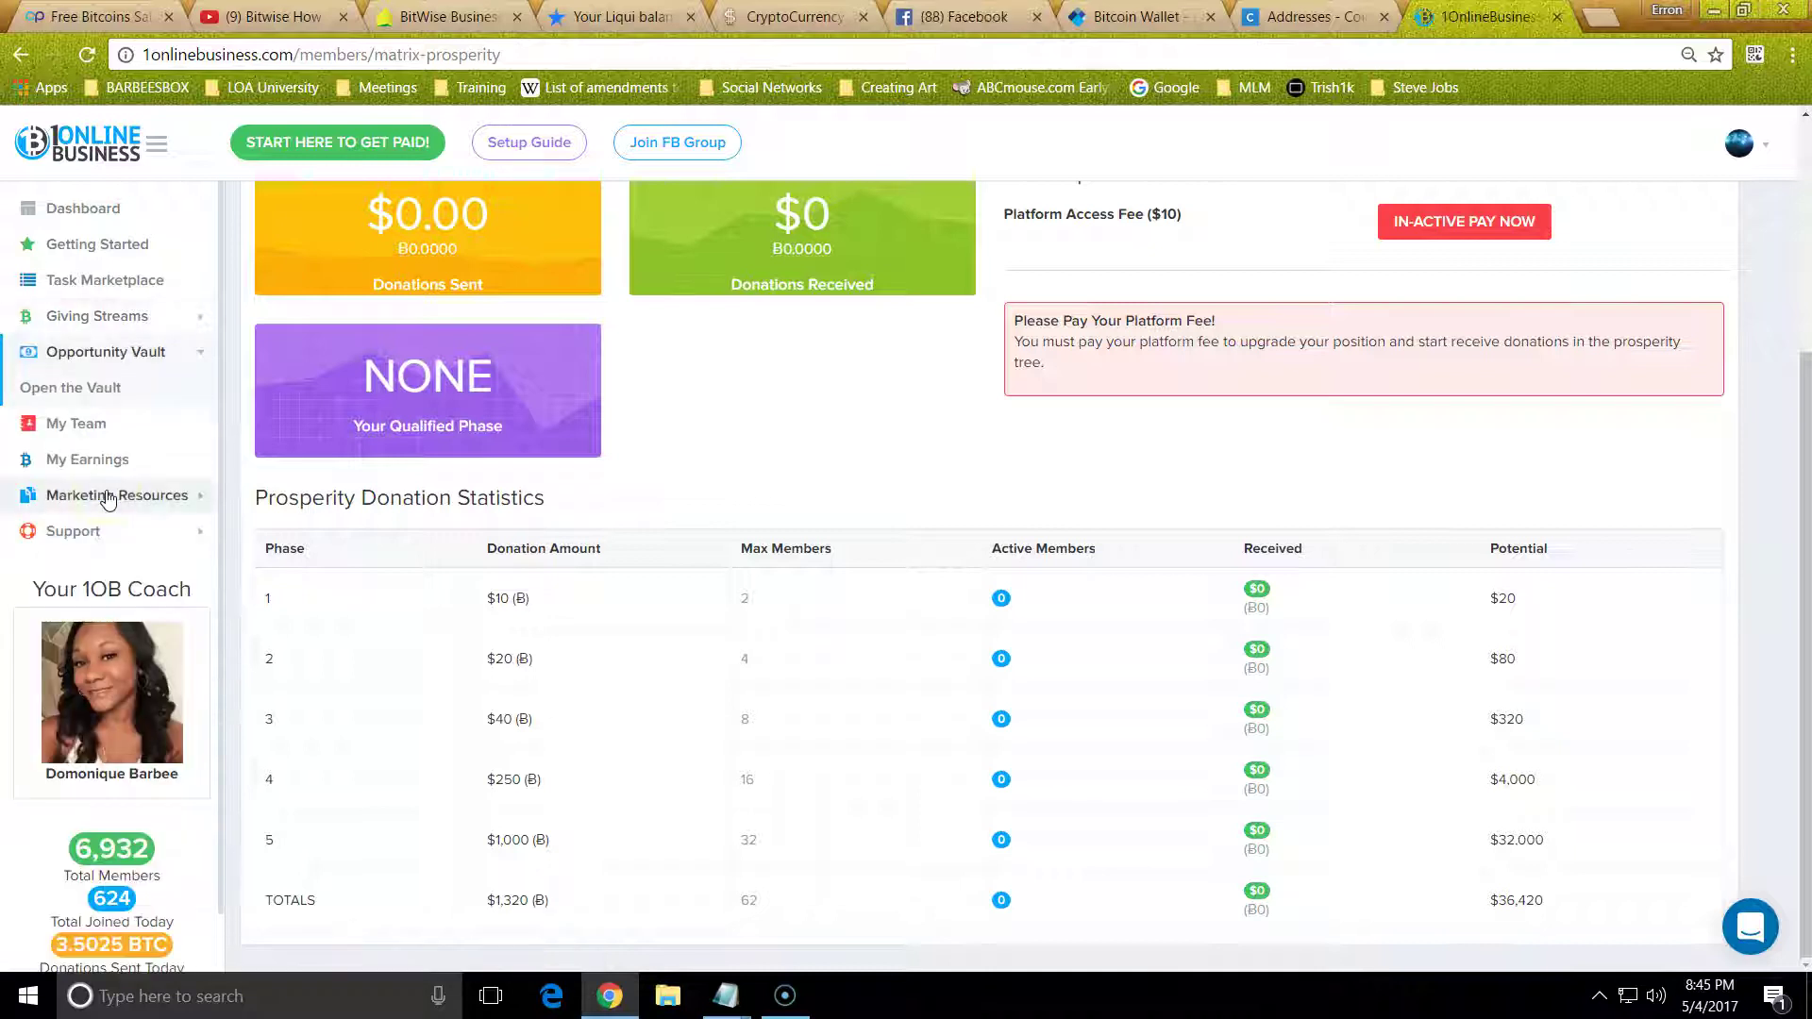